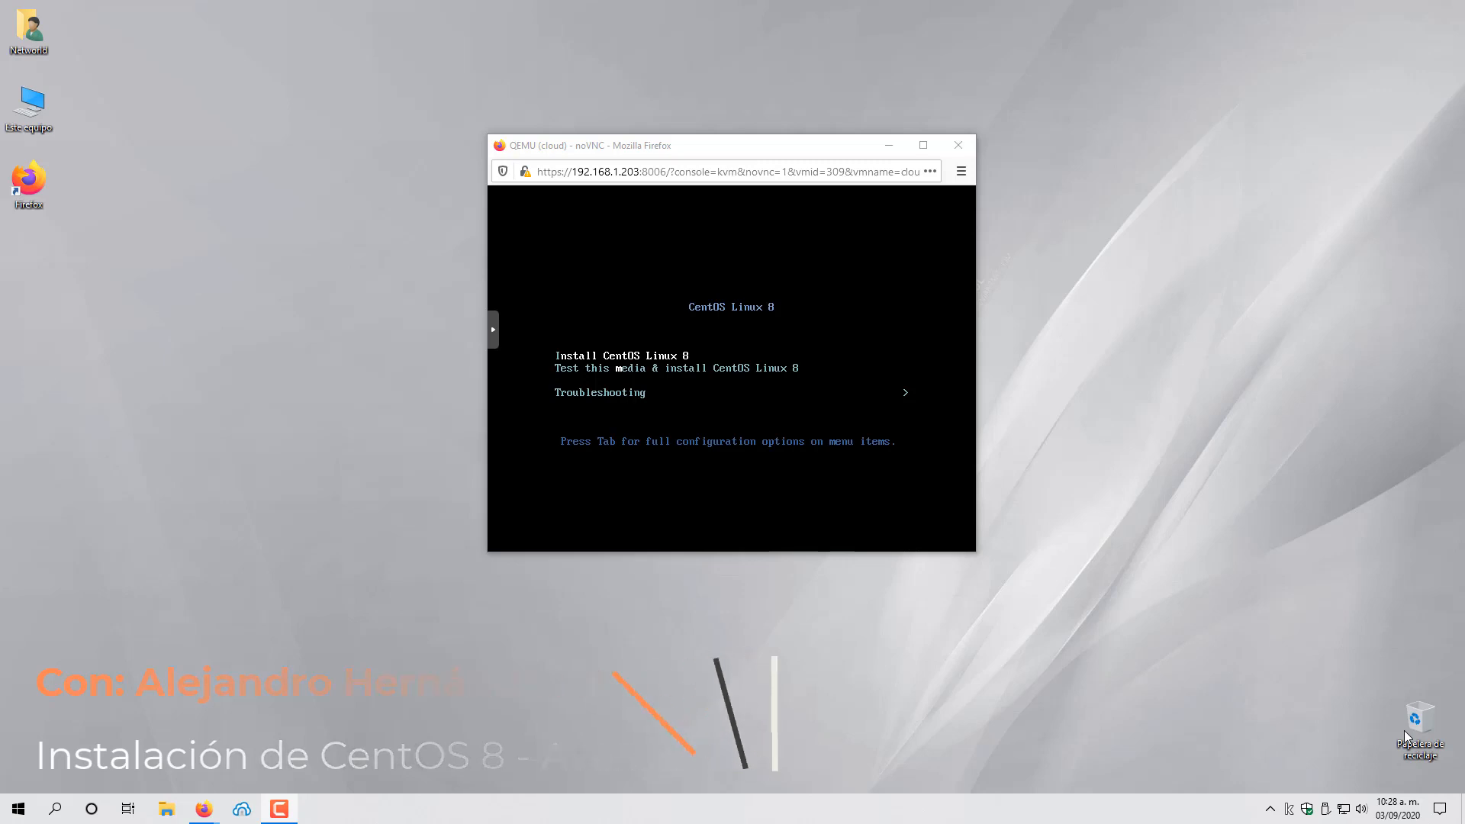
Start the Install CentOS Linux 8 option from the virtual machine's boot menu and reposition the console window
{"action": "left_click", "coordinate": [709, 156]}
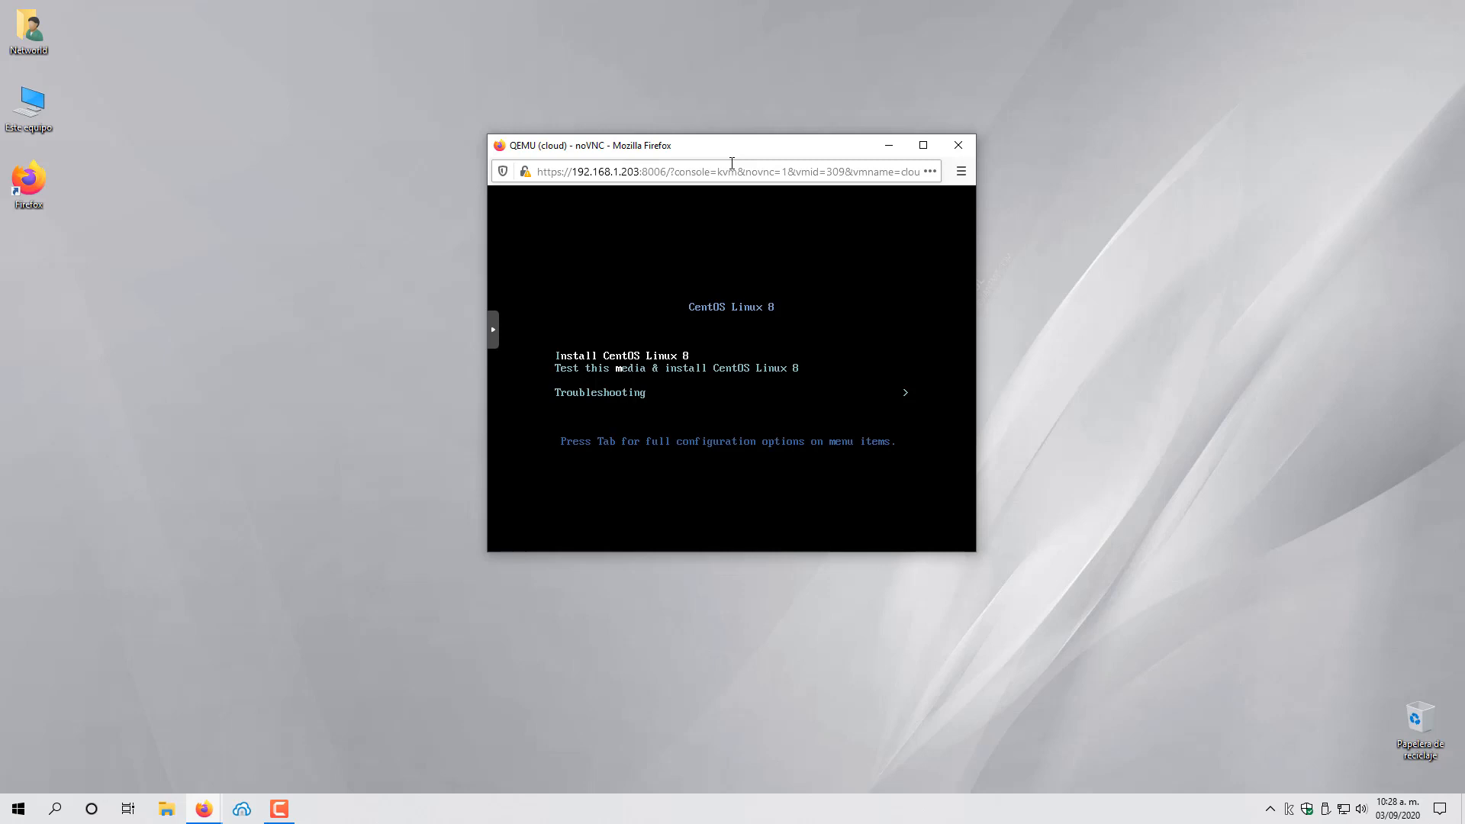
{"action": "left_click_drag", "start_coordinate": [728, 154], "coordinate": [730, 153]}
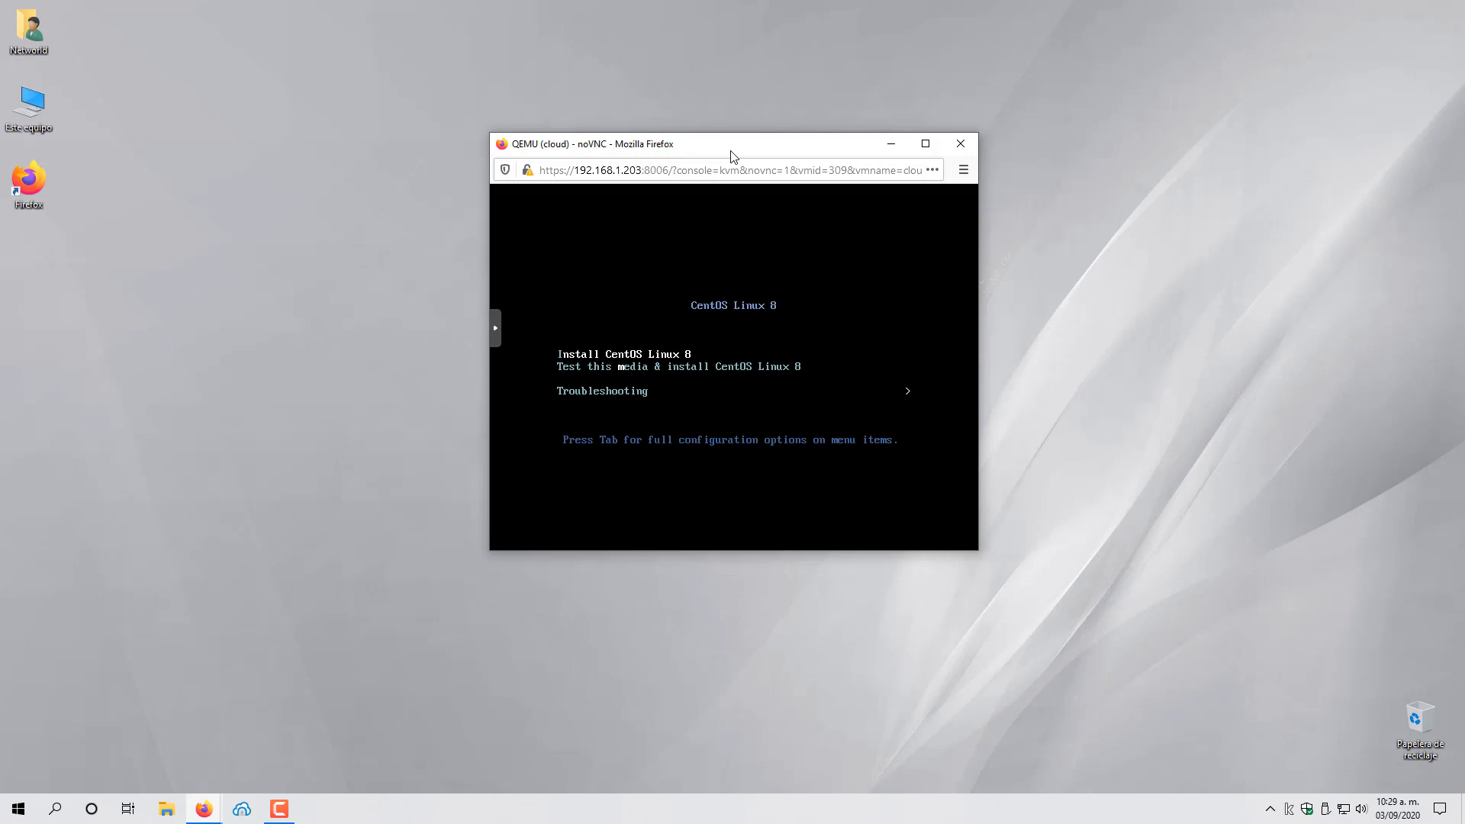
{"action": "key", "text": "Down"}
{"action": "key", "text": "Down"}
{"action": "key", "text": "Up"}
{"action": "key", "text": "Up"}
{"action": "left_click_drag", "start_coordinate": [730, 156], "coordinate": [725, 157]}
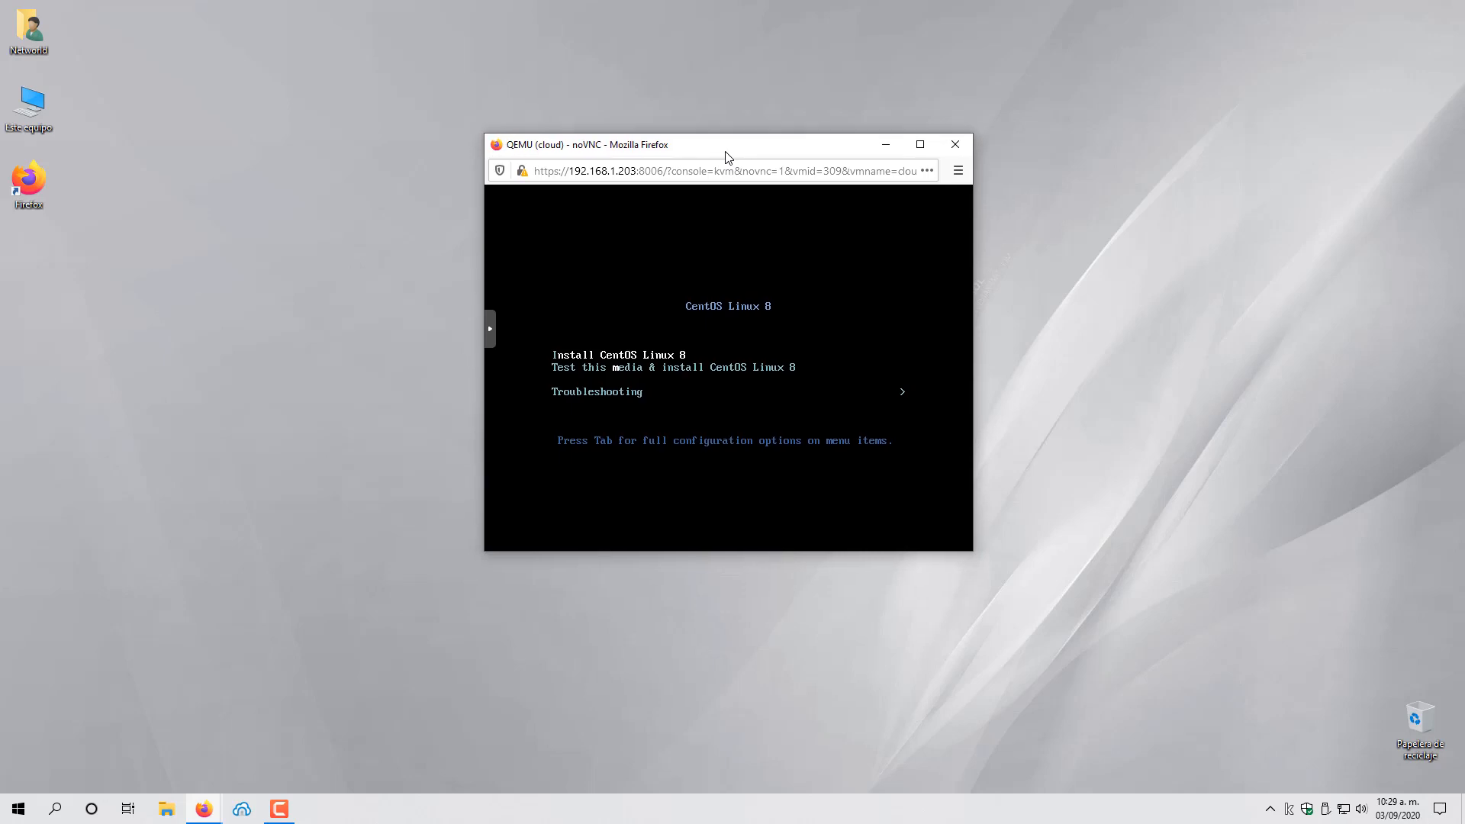
{"action": "key", "text": "Down"}
{"action": "key", "text": "Up"}
{"action": "key", "text": "Return"}
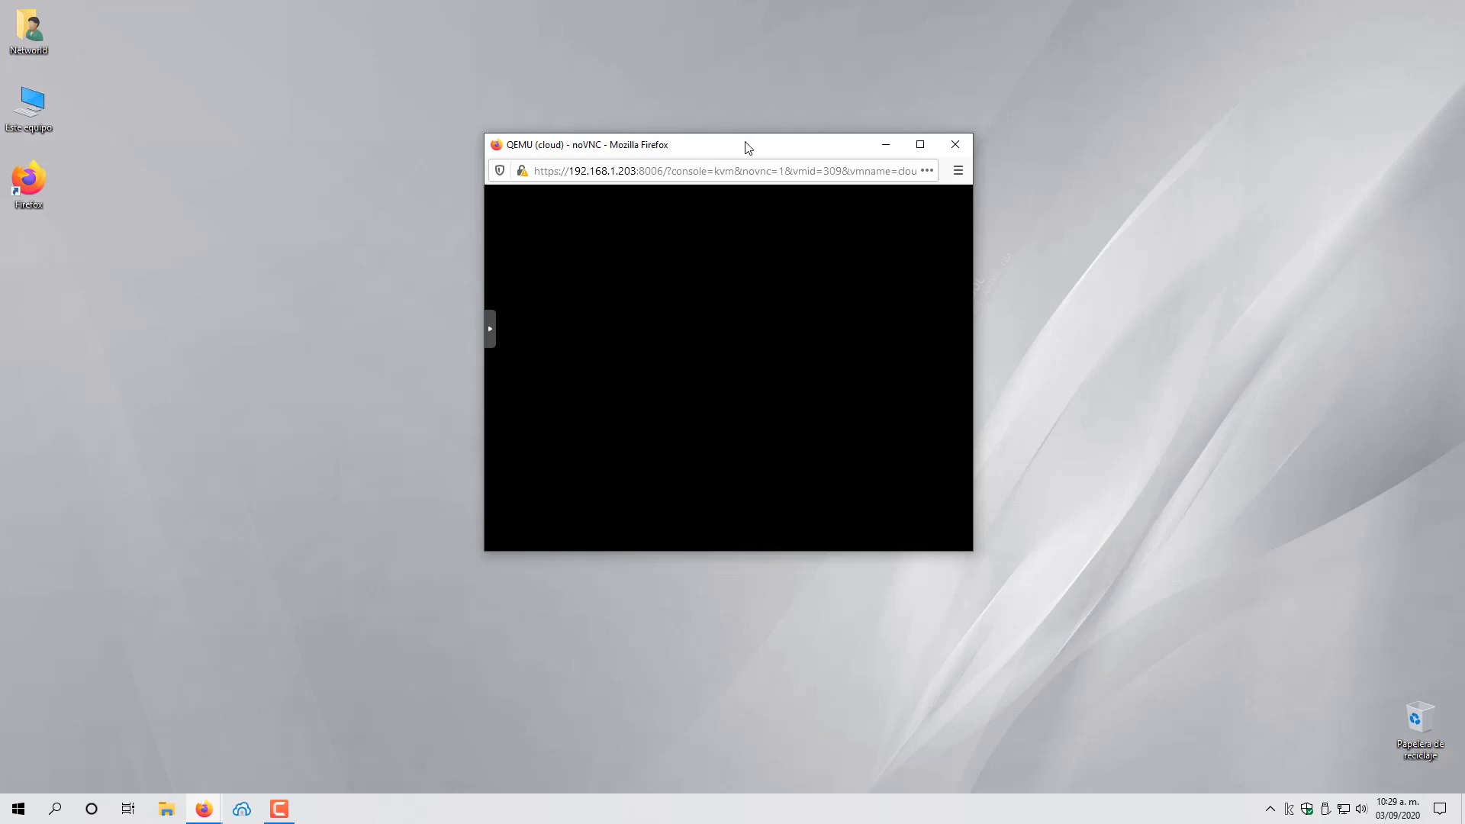
{"action": "left_click_drag", "start_coordinate": [746, 145], "coordinate": [641, 125]}
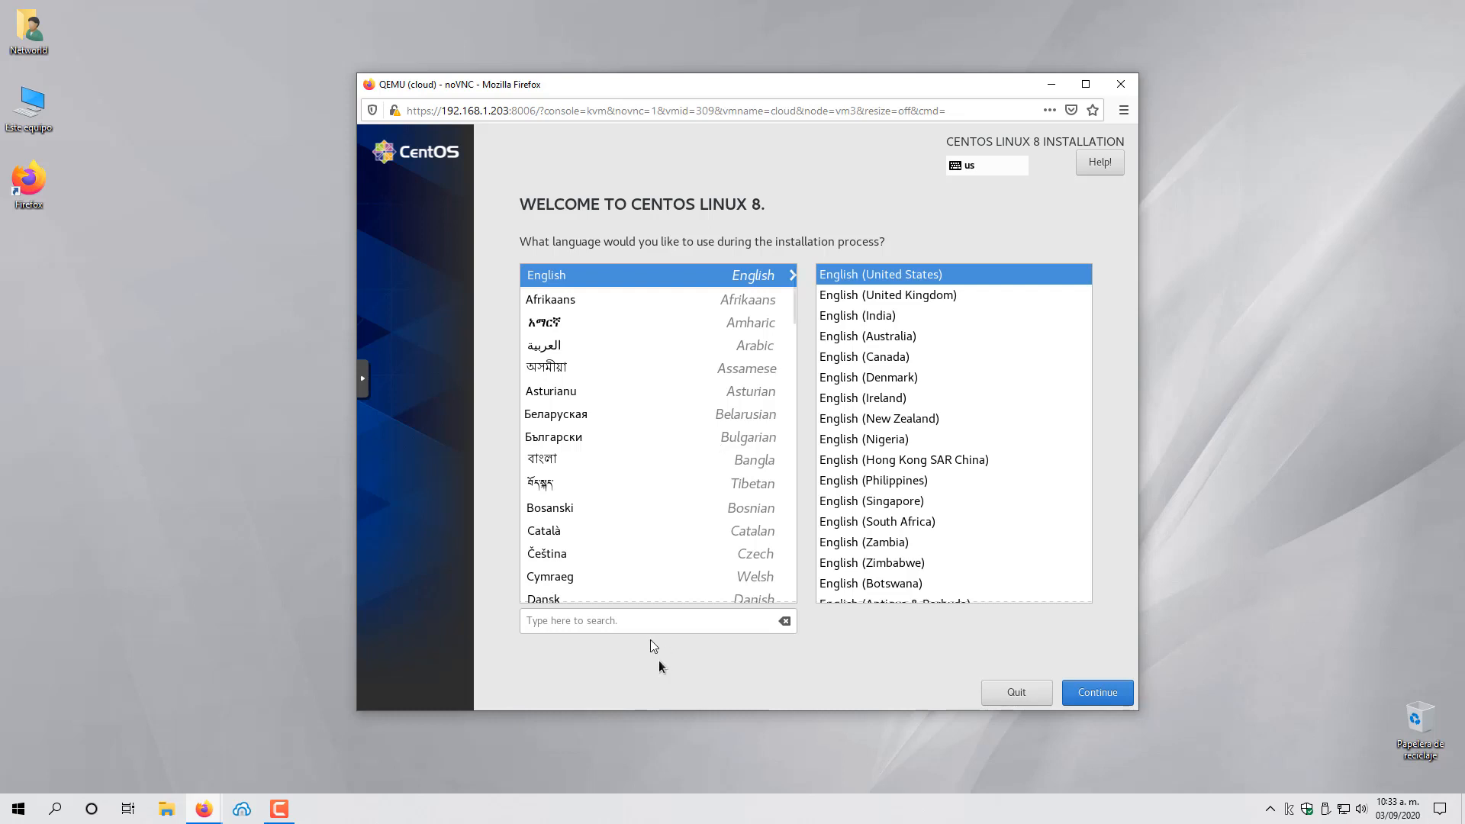
Search the installer languages for "es", select Español, and clear the search
{"action": "left_click", "coordinate": [629, 626]}
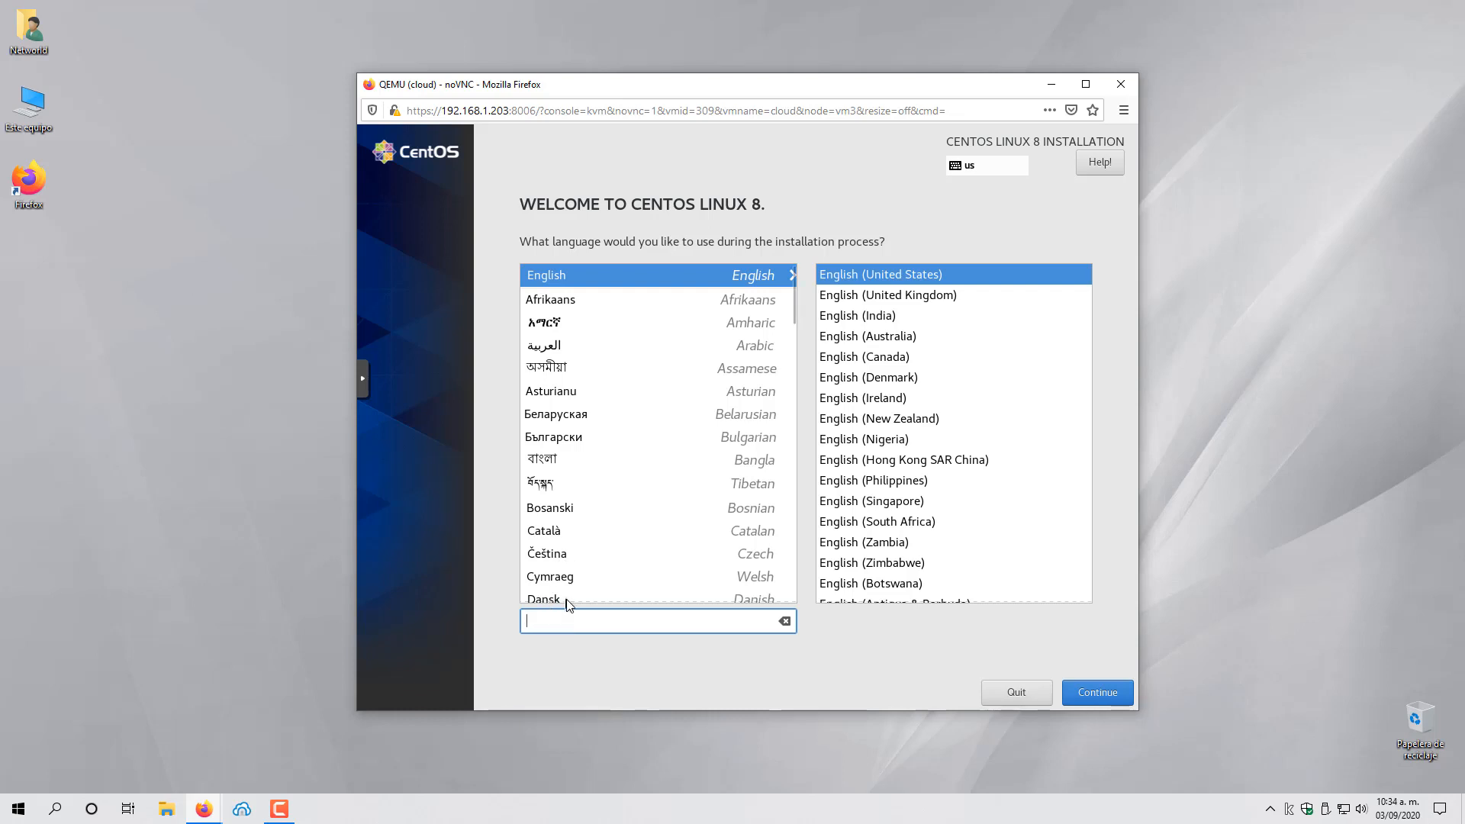
{"action": "type", "text": "es"}
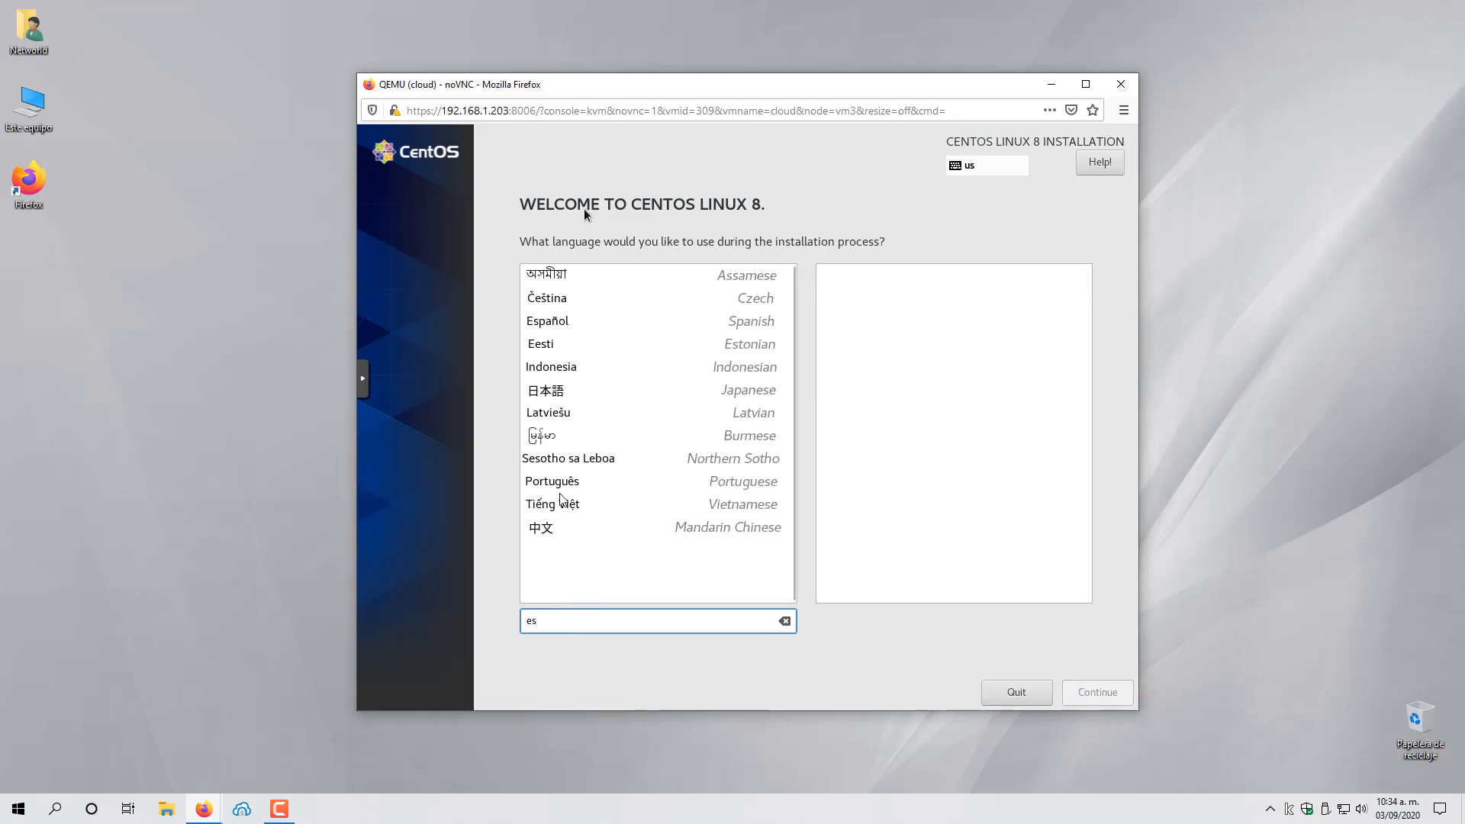
{"action": "left_click", "coordinate": [580, 319]}
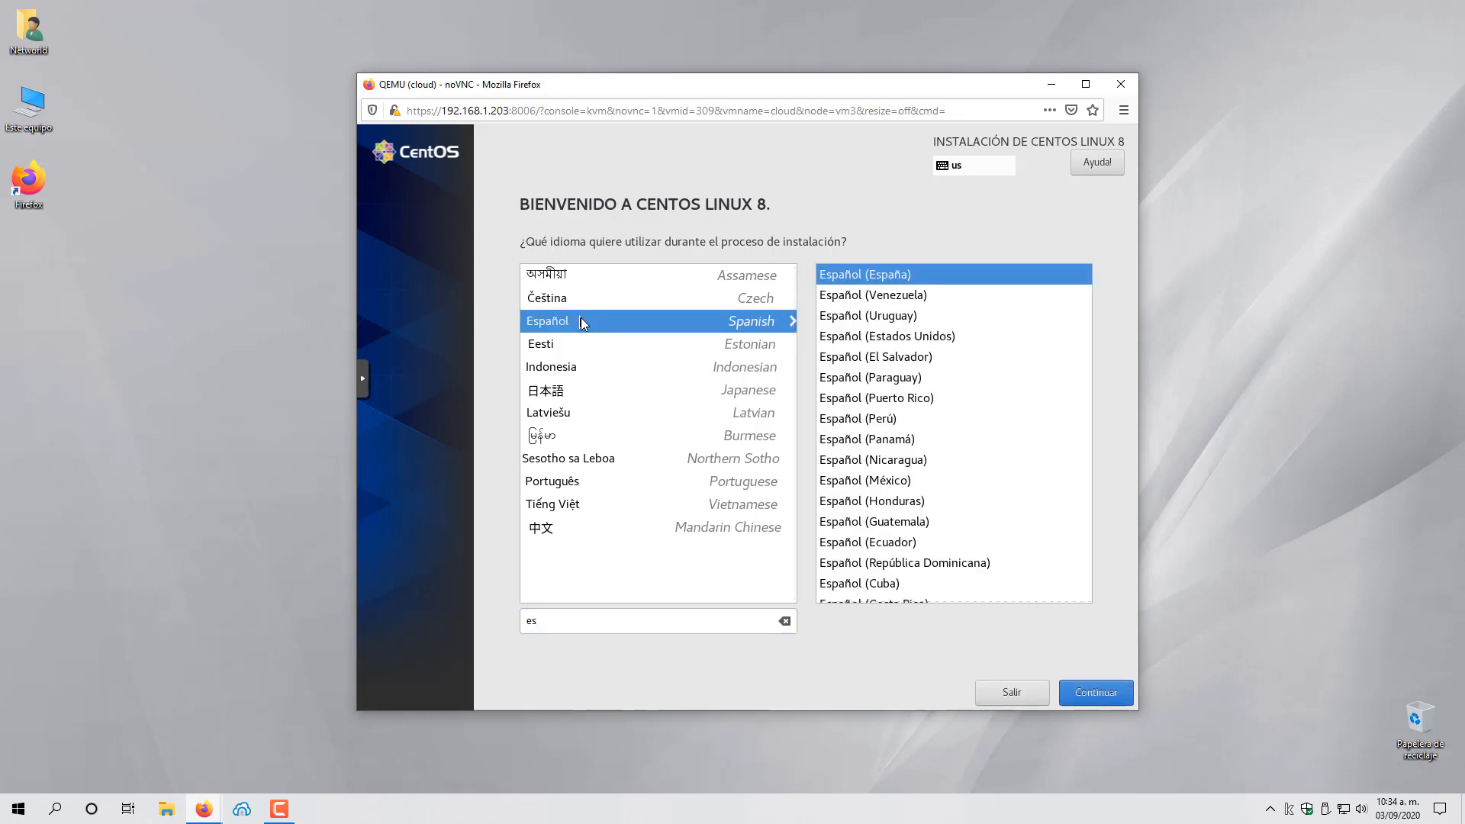
{"action": "left_click", "coordinate": [785, 622]}
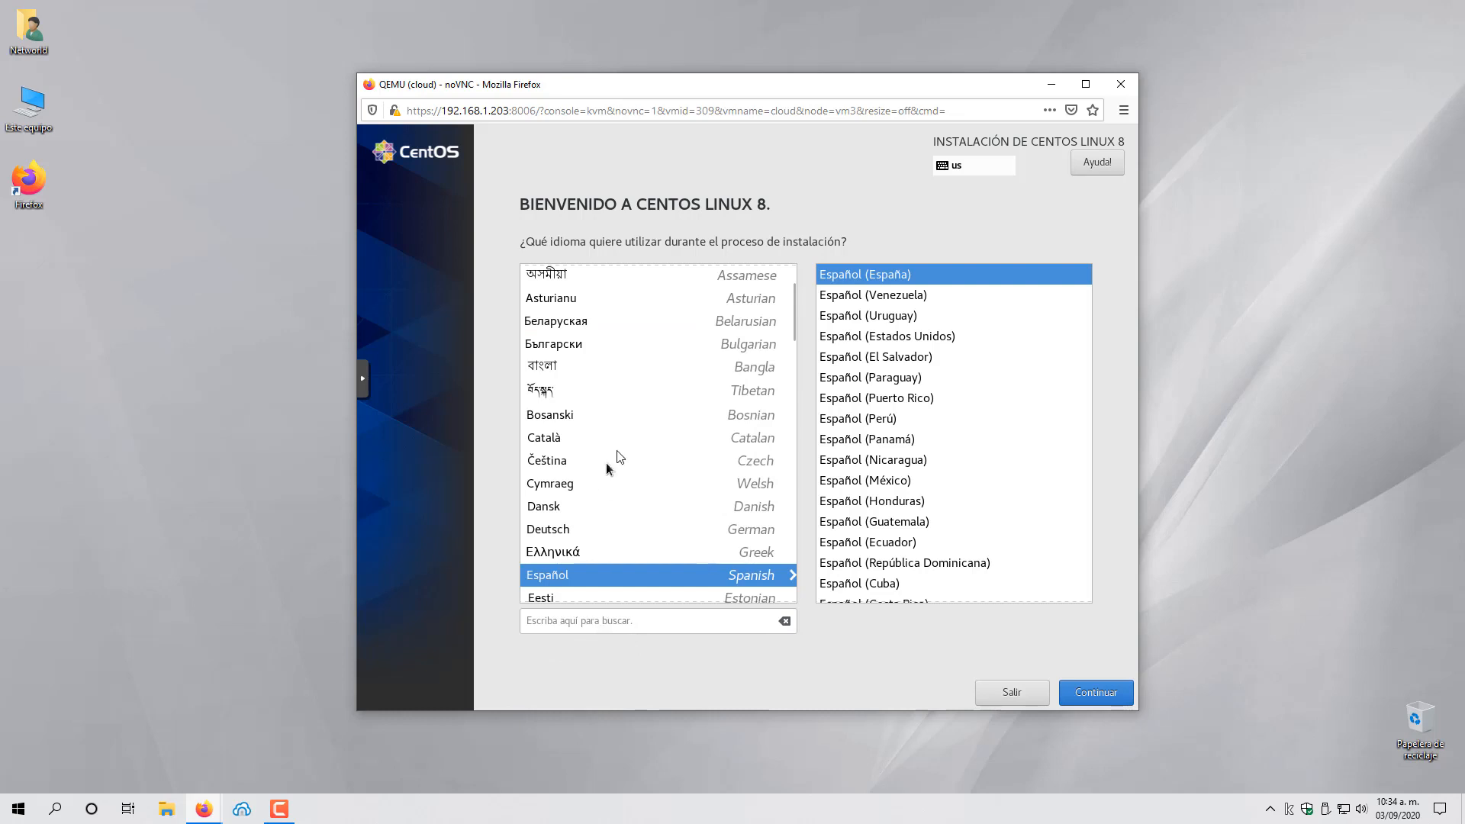
Select English (United States) as the installation language and continue to the installation summary
{"action": "scroll", "coordinate": [618, 458], "scroll_direction": "up", "scroll_amount": 3}
{"action": "left_click", "coordinate": [572, 281]}
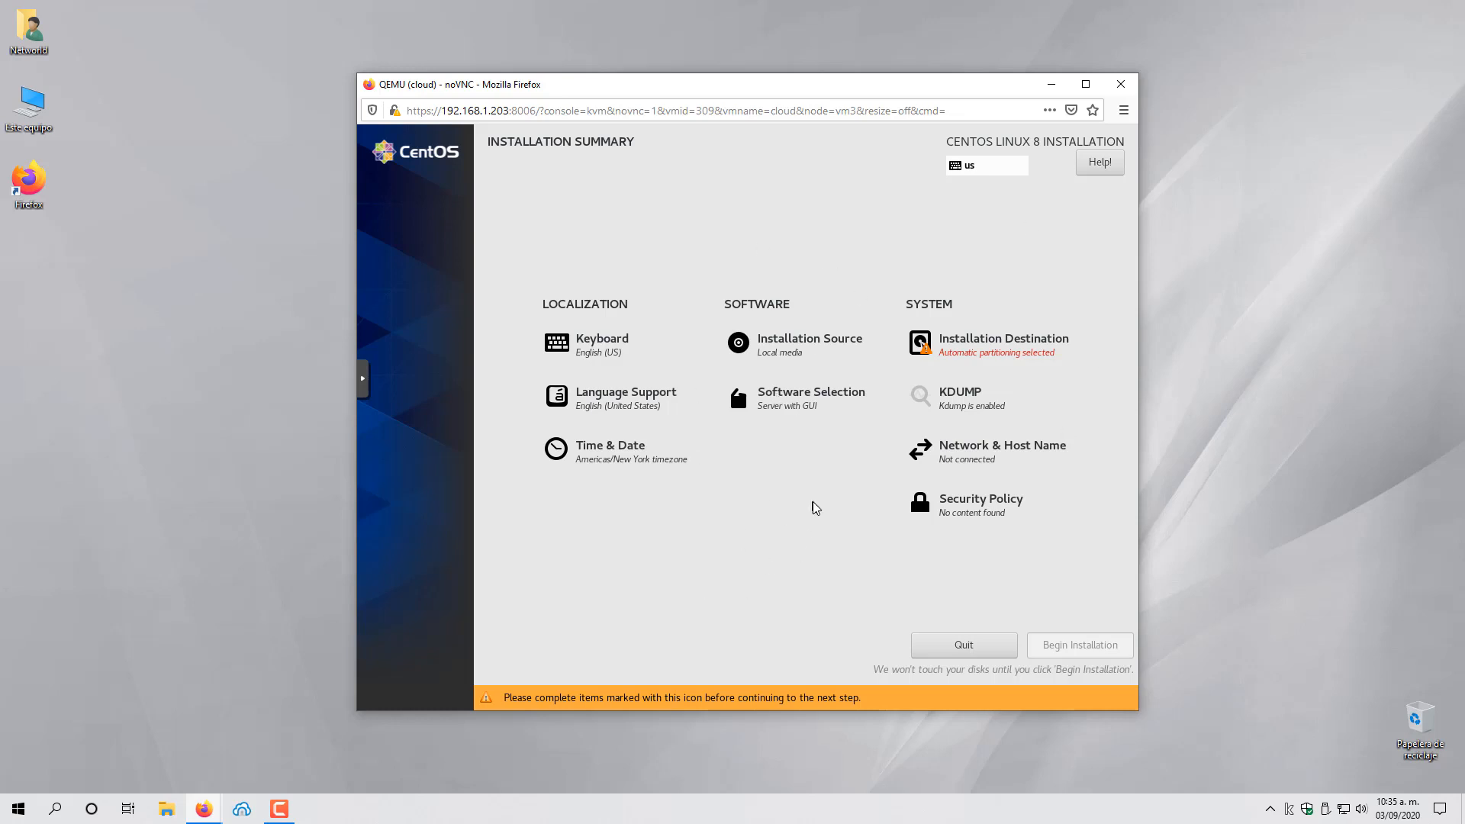
Review the keyboard layout and the additional language support, returning to the installation summary after each
{"action": "left_click", "coordinate": [613, 354]}
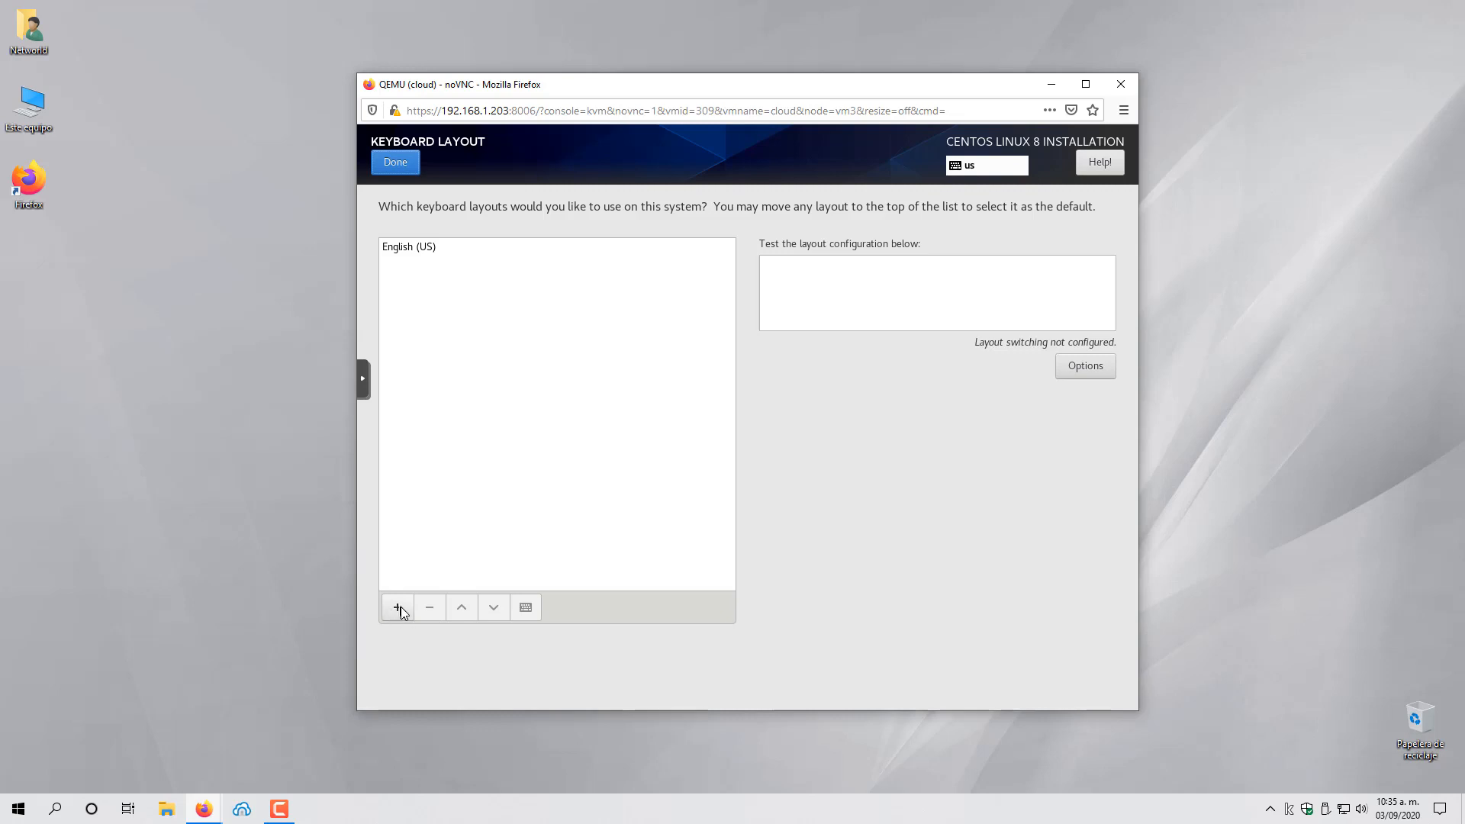
{"action": "left_click", "coordinate": [883, 295]}
{"action": "left_click", "coordinate": [402, 176]}
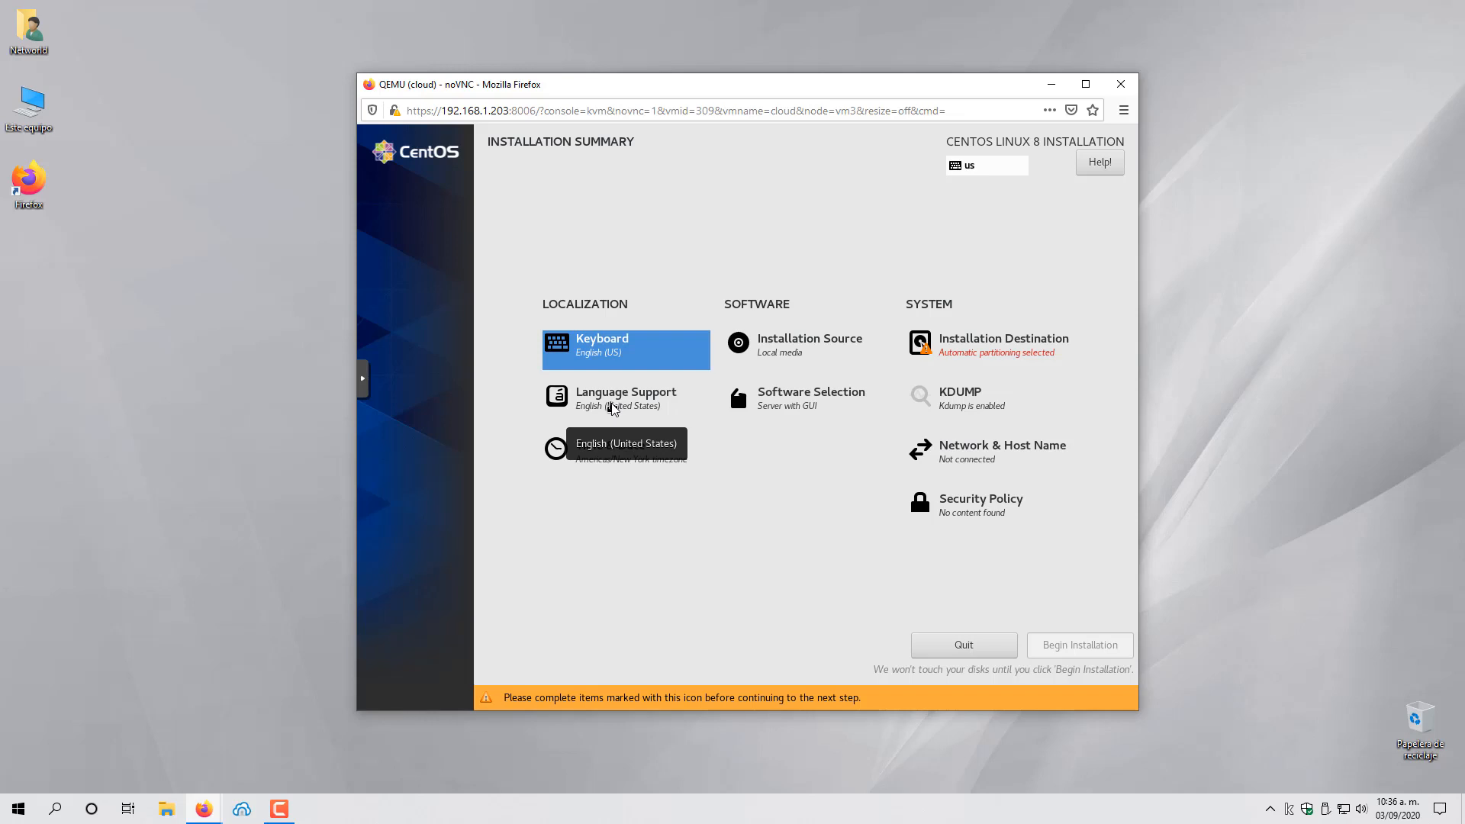
{"action": "left_click", "coordinate": [612, 404]}
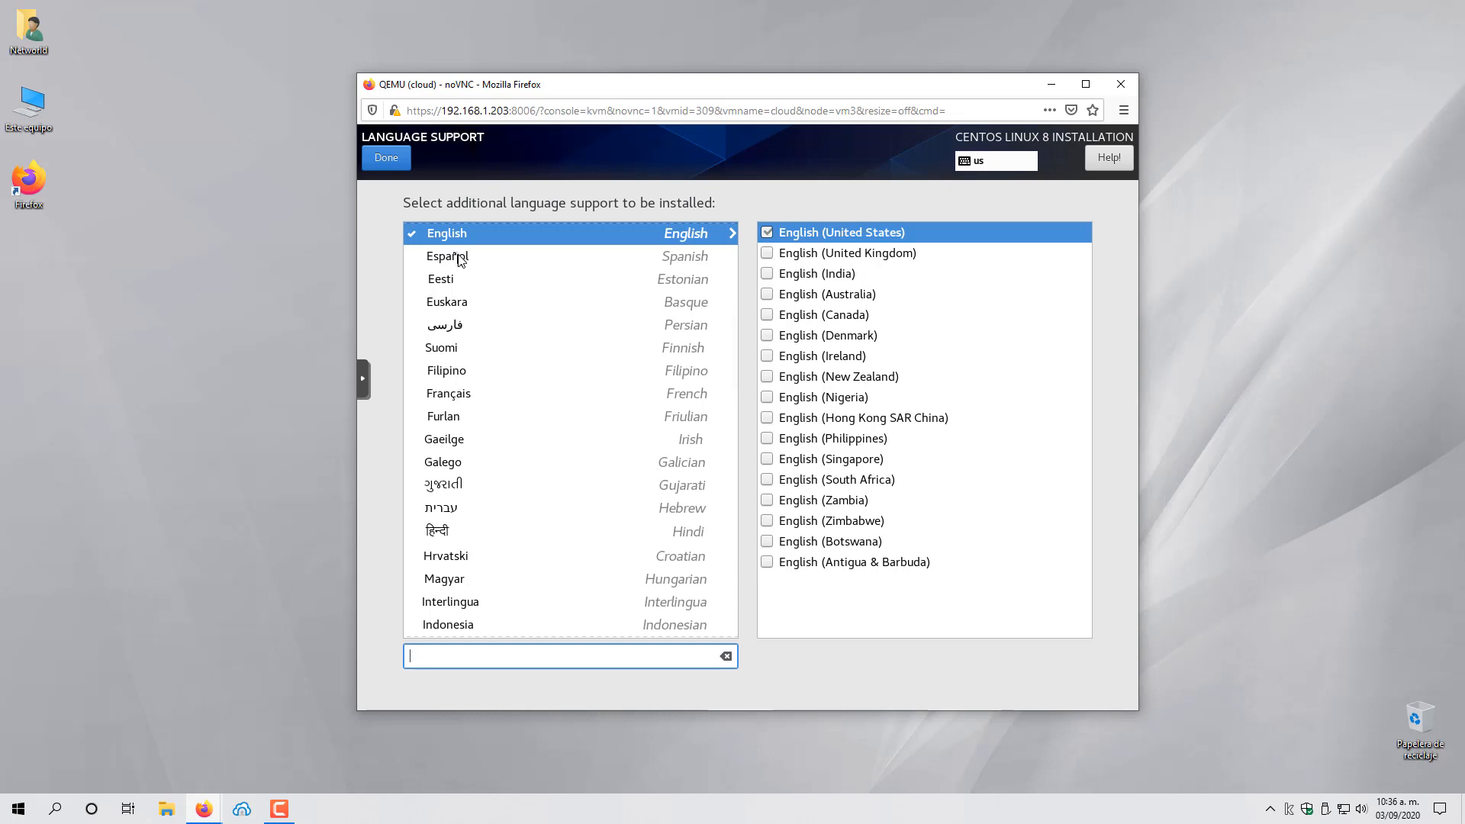
{"action": "left_click", "coordinate": [408, 158]}
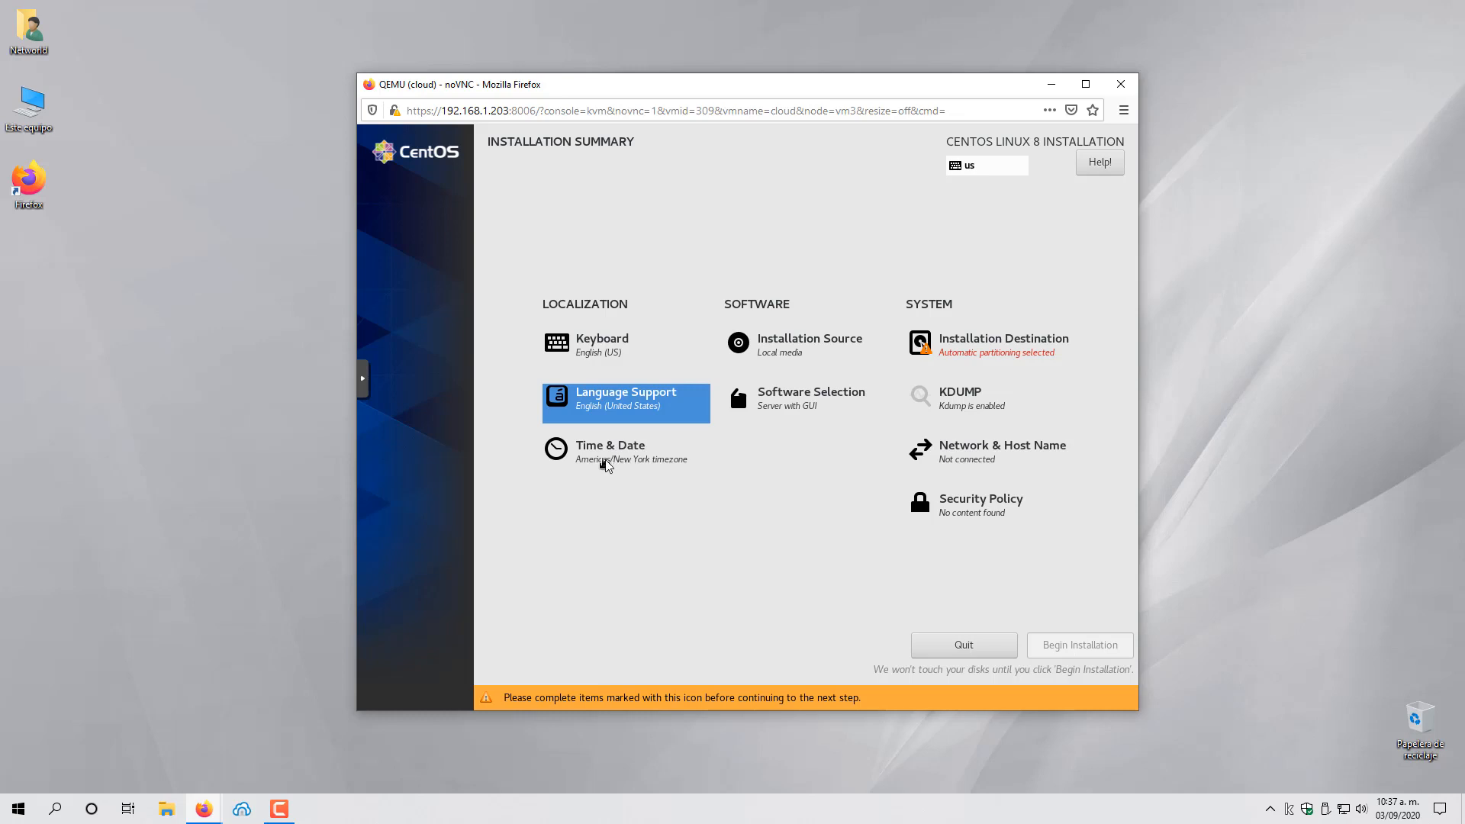
Set the system time zone to Americas/Havana and return to the installation summary
{"action": "left_click", "coordinate": [602, 462]}
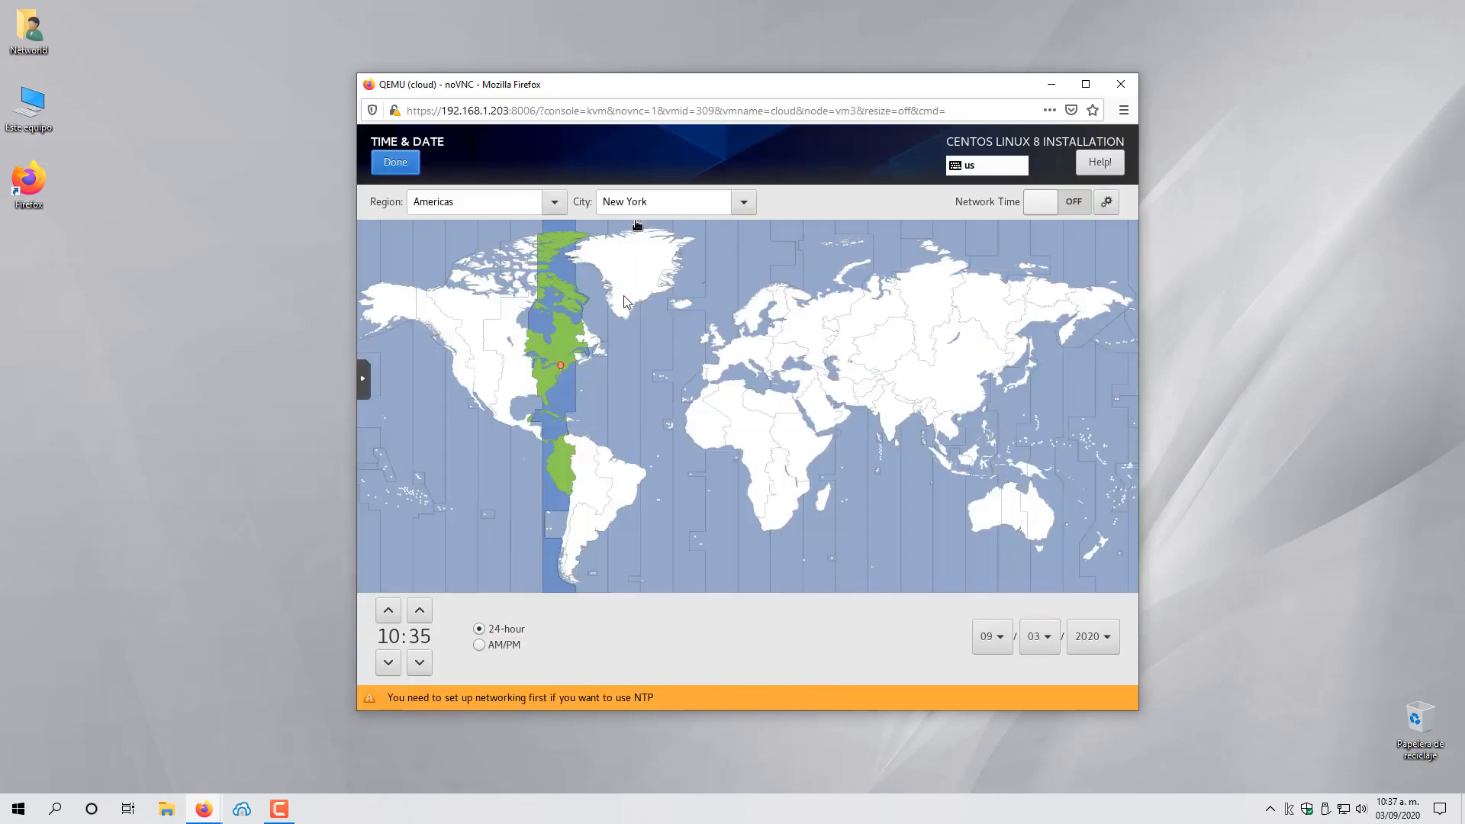
{"action": "left_click", "coordinate": [548, 417]}
{"action": "left_click", "coordinate": [396, 162]}
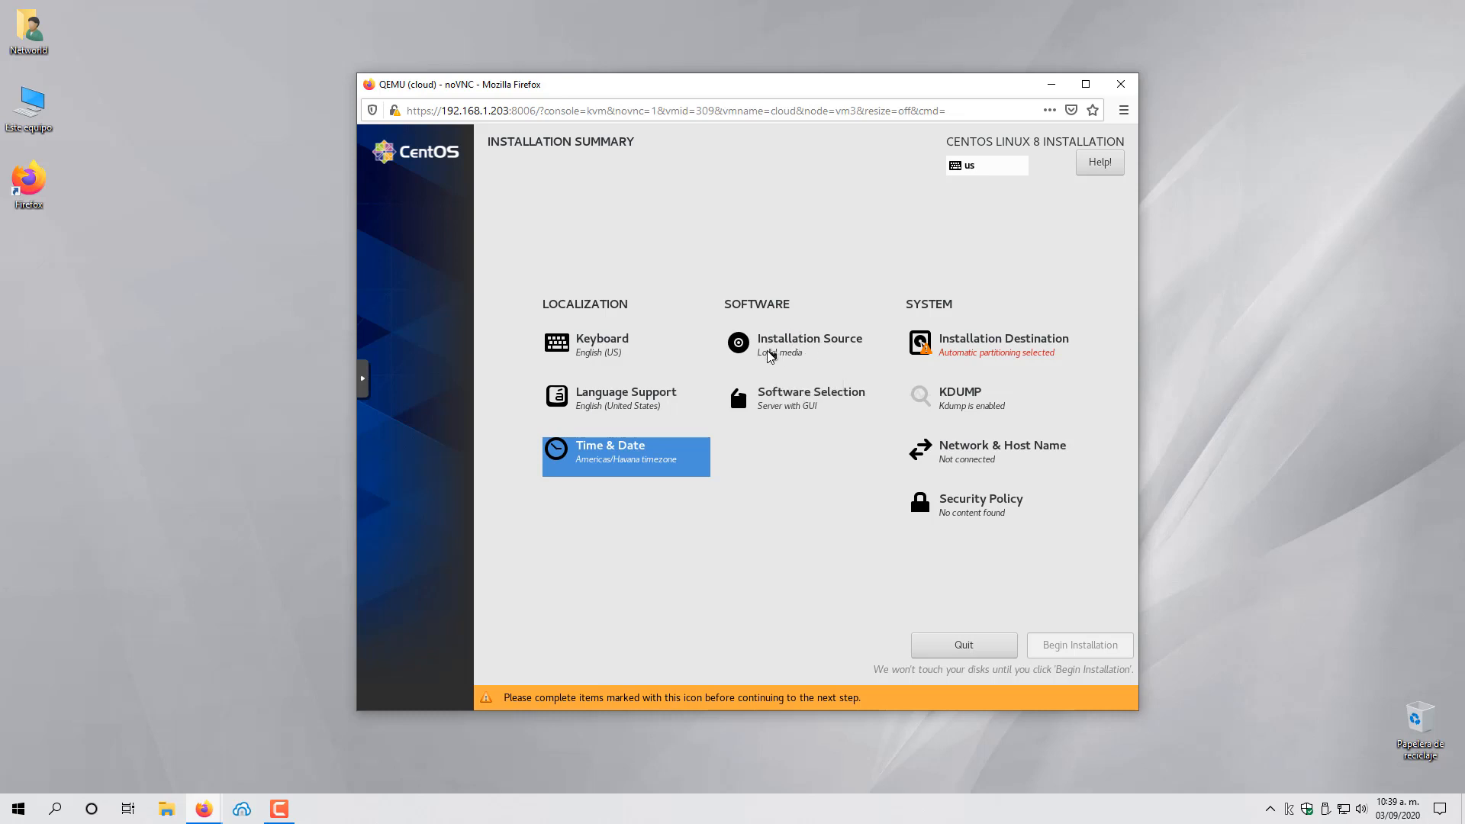
Choose Minimal Install as the base environment in the software selection and accept it
{"action": "left_click", "coordinate": [796, 407]}
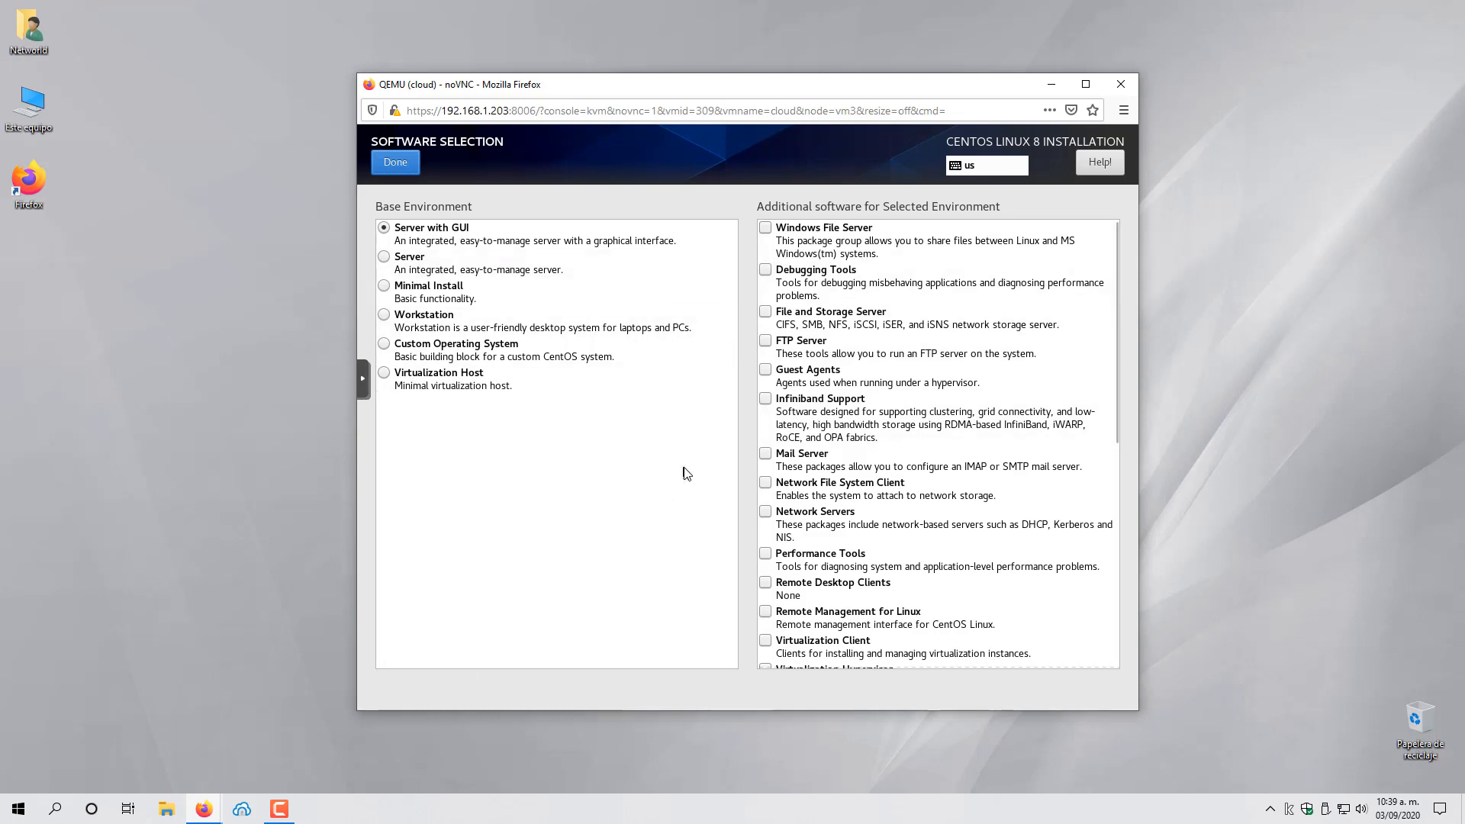
{"action": "left_click", "coordinate": [404, 289]}
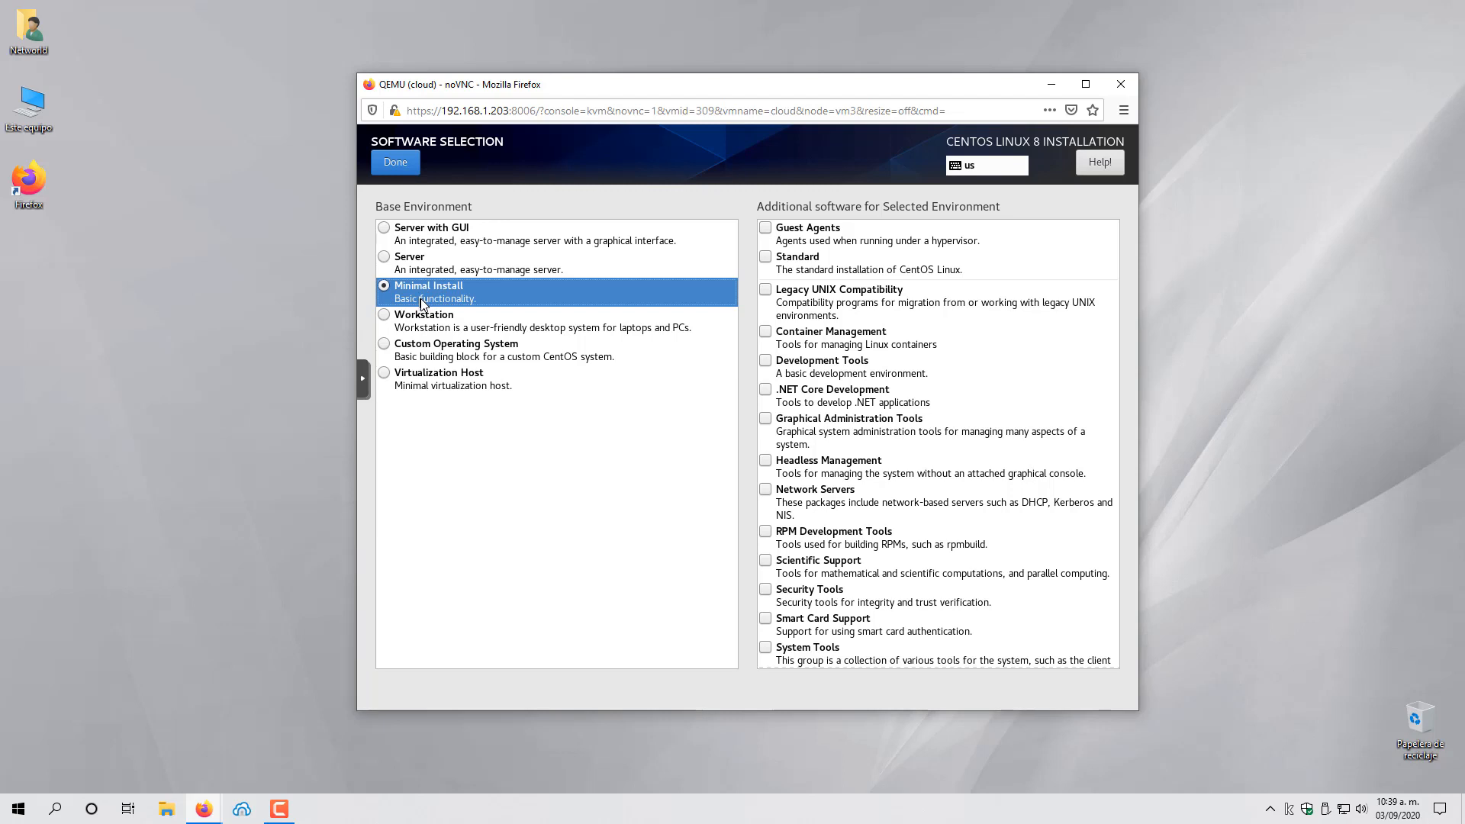
{"action": "left_click", "coordinate": [432, 238]}
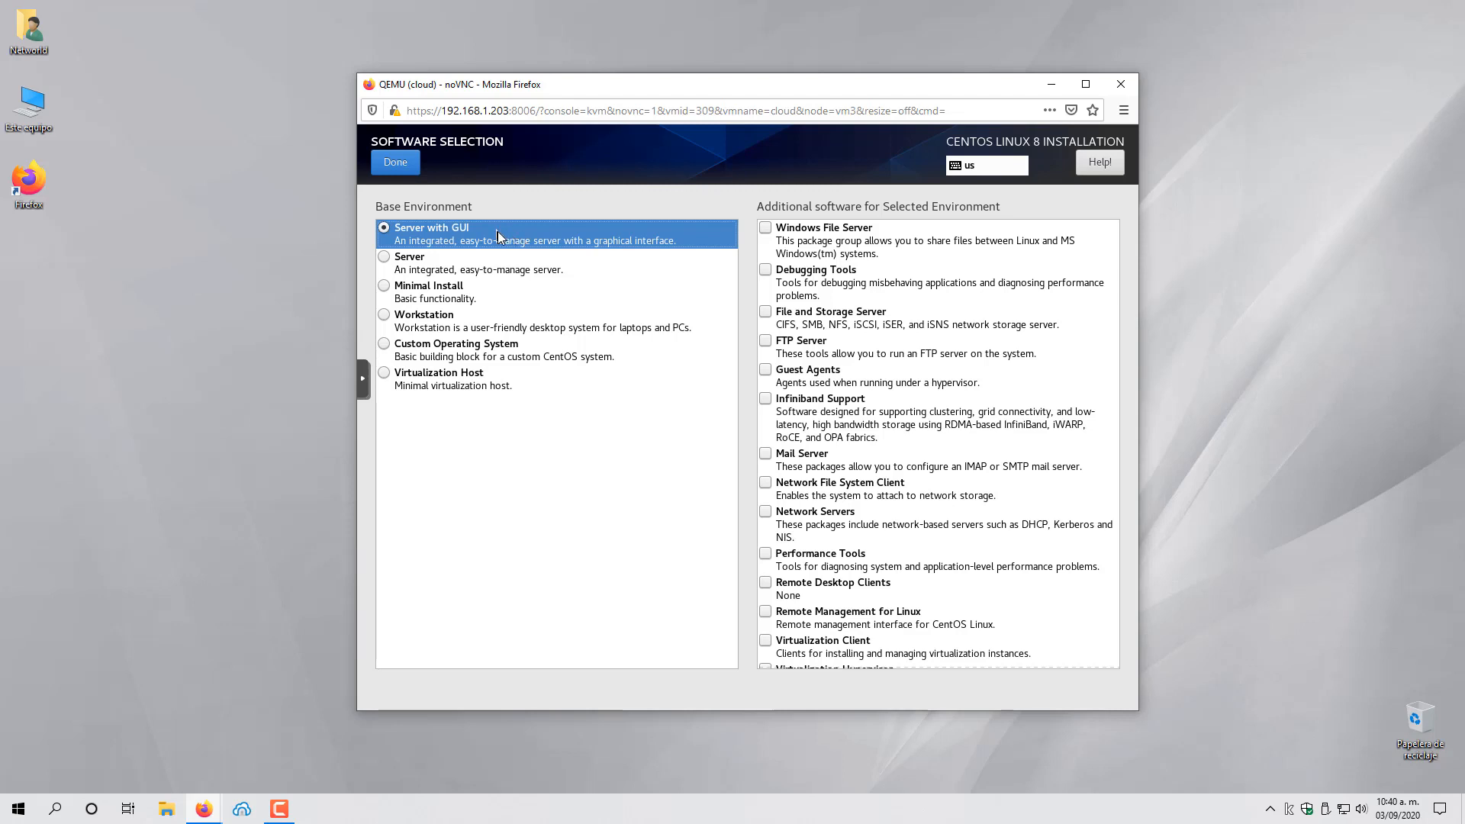
{"action": "left_click", "coordinate": [422, 293]}
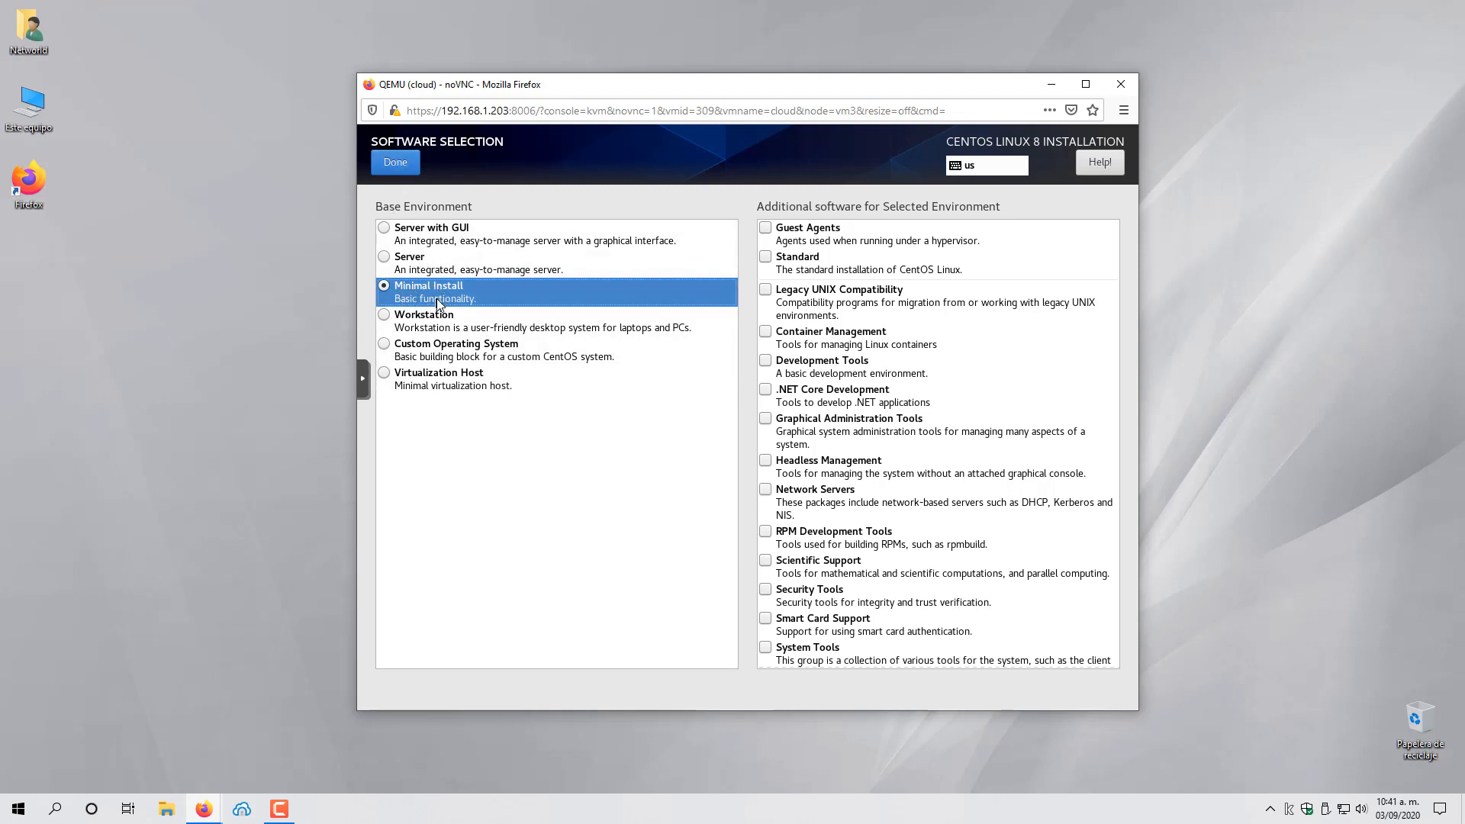
{"action": "left_click", "coordinate": [395, 163]}
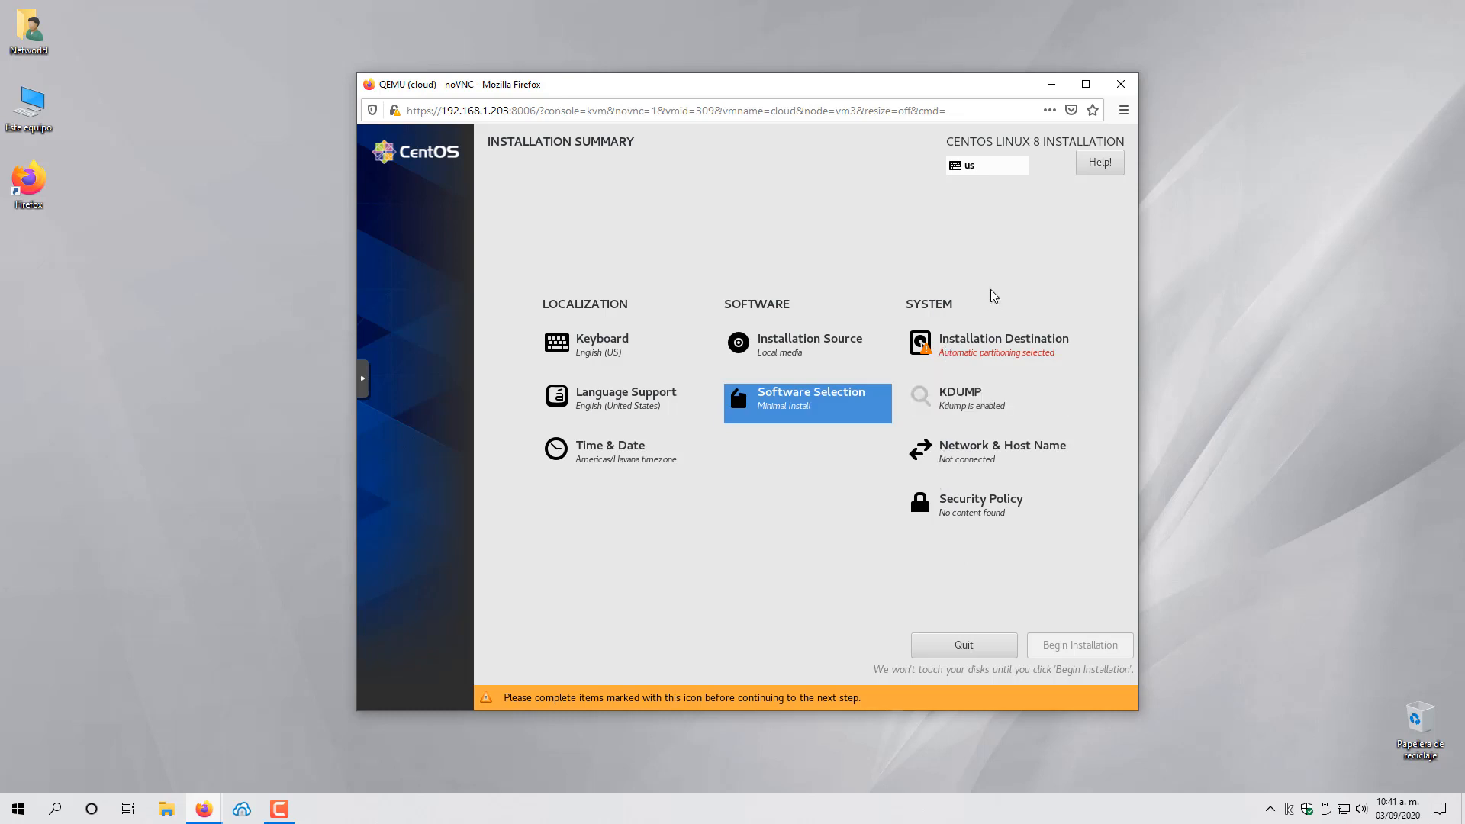
Choose Custom storage configuration for the QEMU hard disk and LVM as the partitioning scheme for new mount points
{"action": "left_click", "coordinate": [985, 350]}
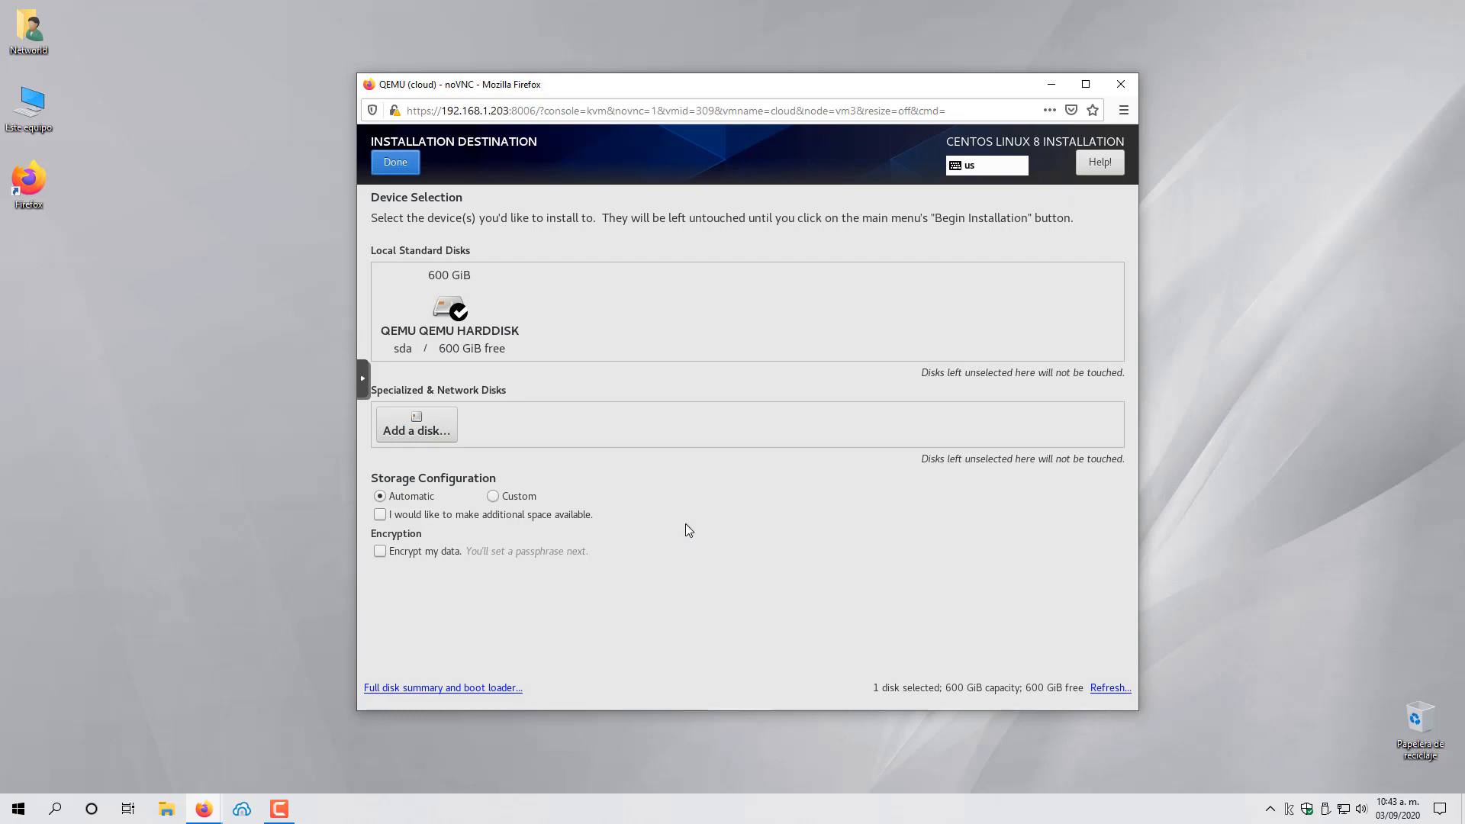
{"action": "left_click", "coordinate": [495, 497]}
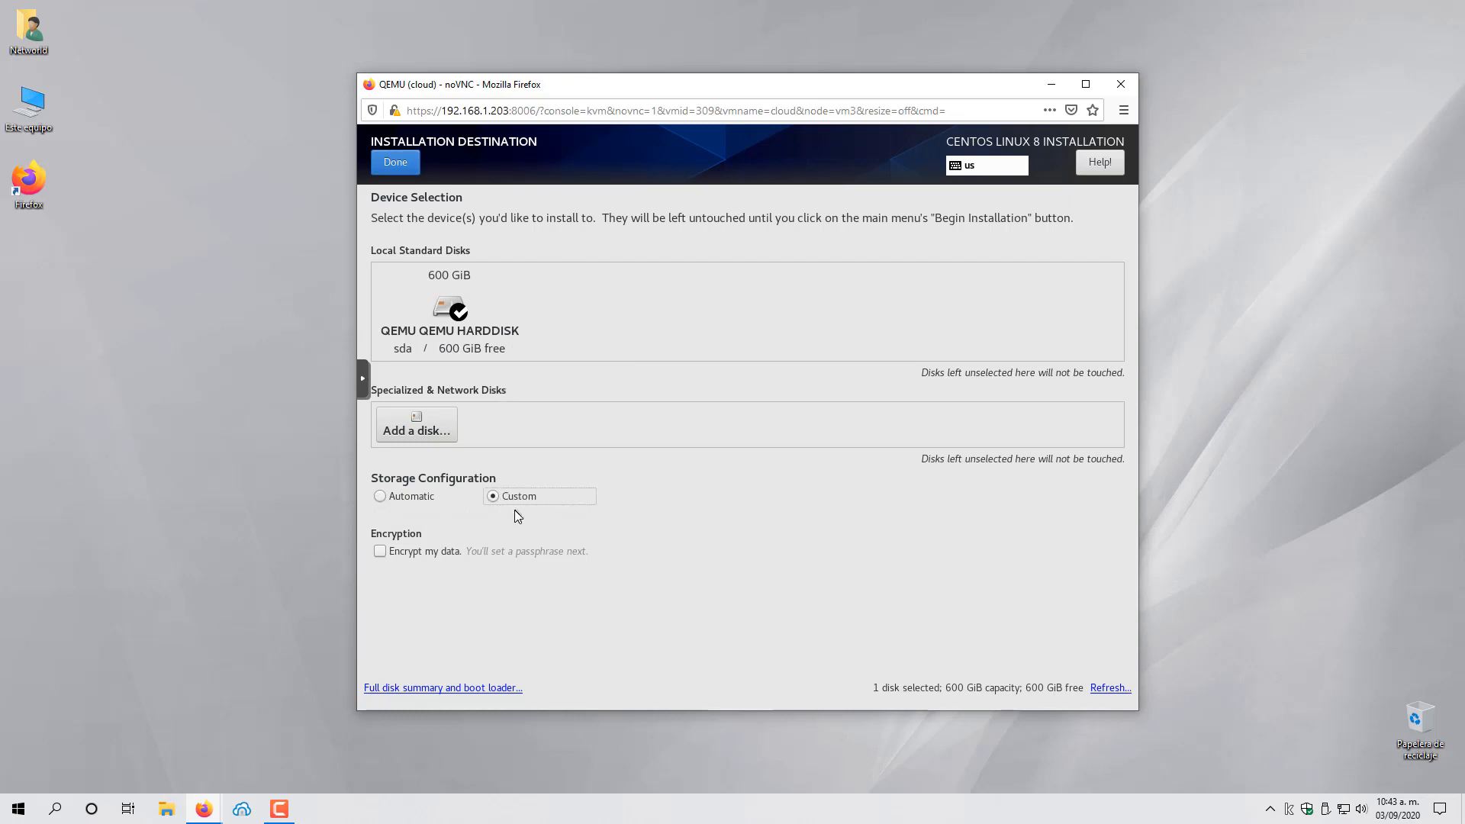
{"action": "left_click", "coordinate": [396, 162]}
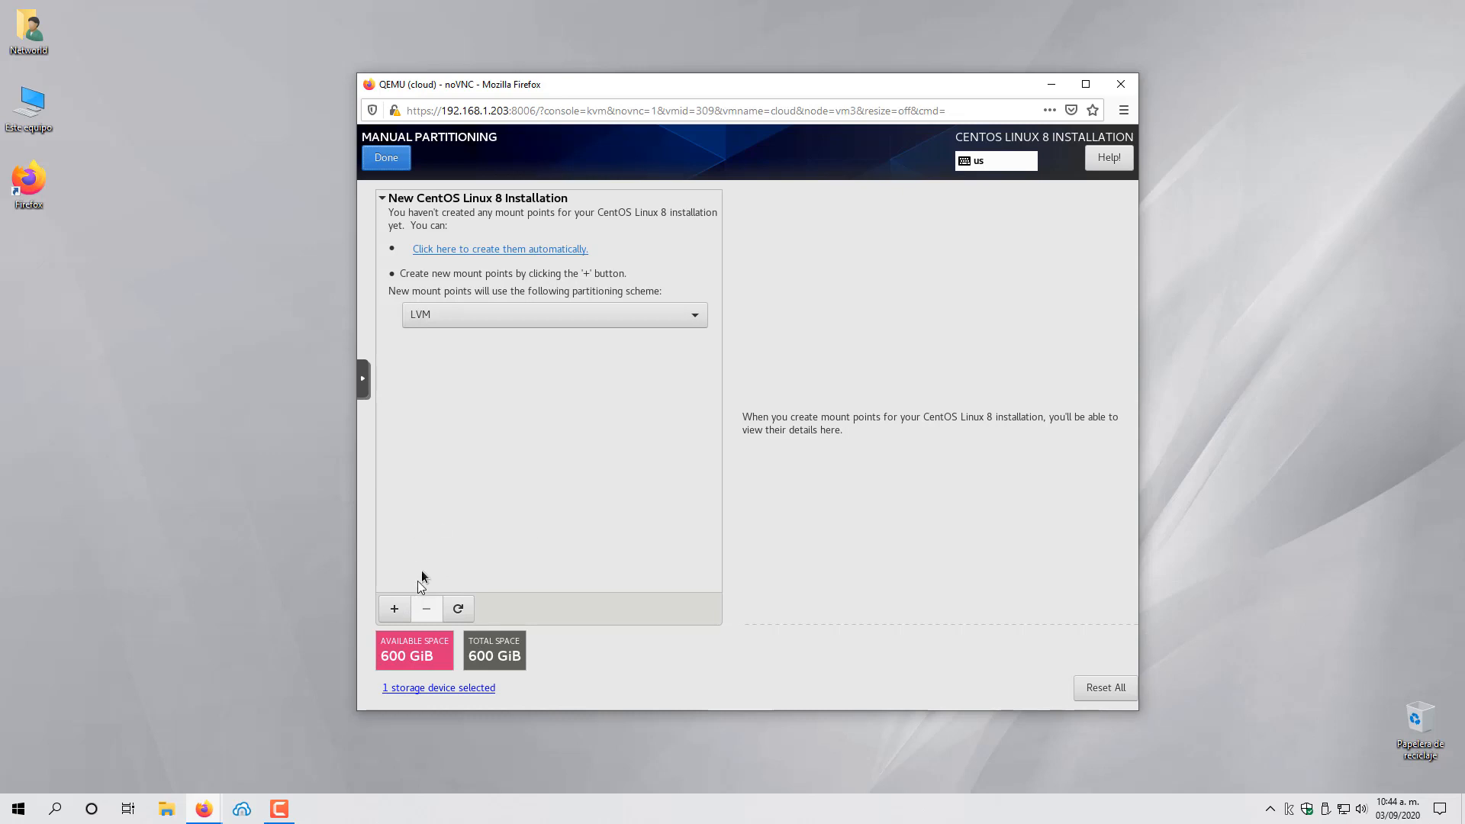
{"action": "left_click", "coordinate": [489, 319]}
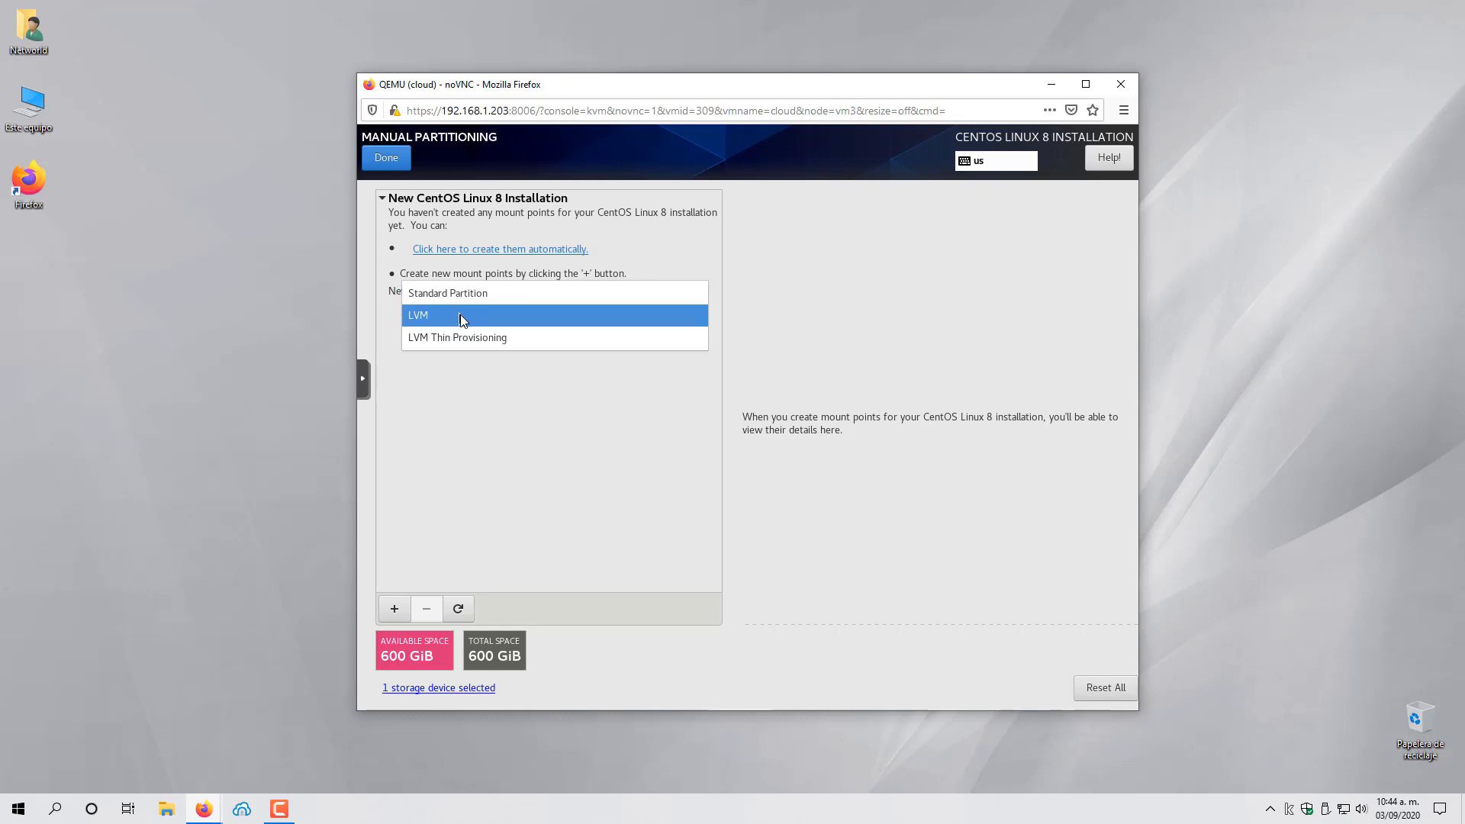
{"action": "left_click", "coordinate": [461, 316]}
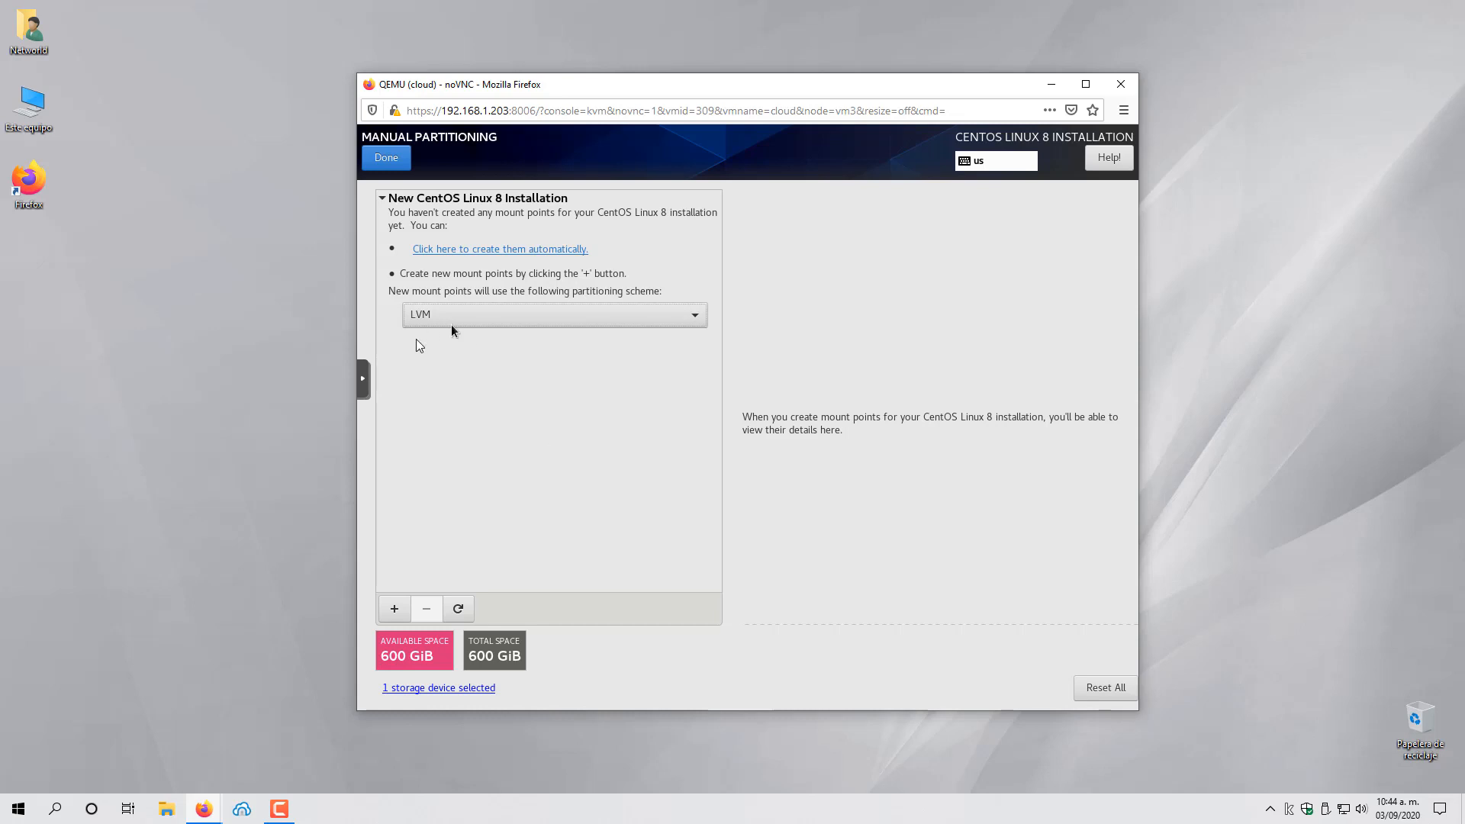
Add a root mount point (/) with a desired capacity of 60 GB
{"action": "left_click", "coordinate": [393, 609]}
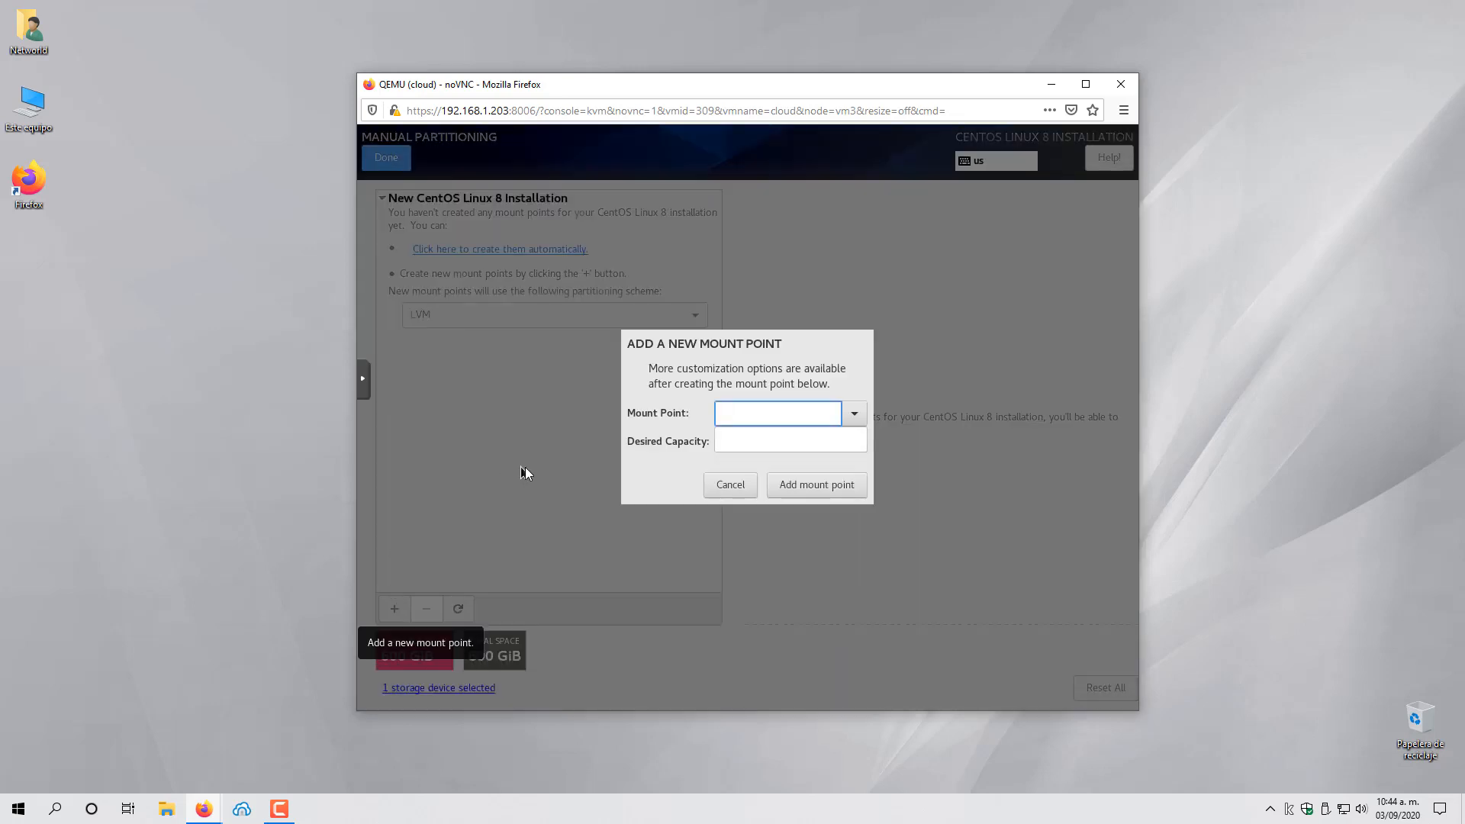
{"action": "left_click", "coordinate": [855, 416]}
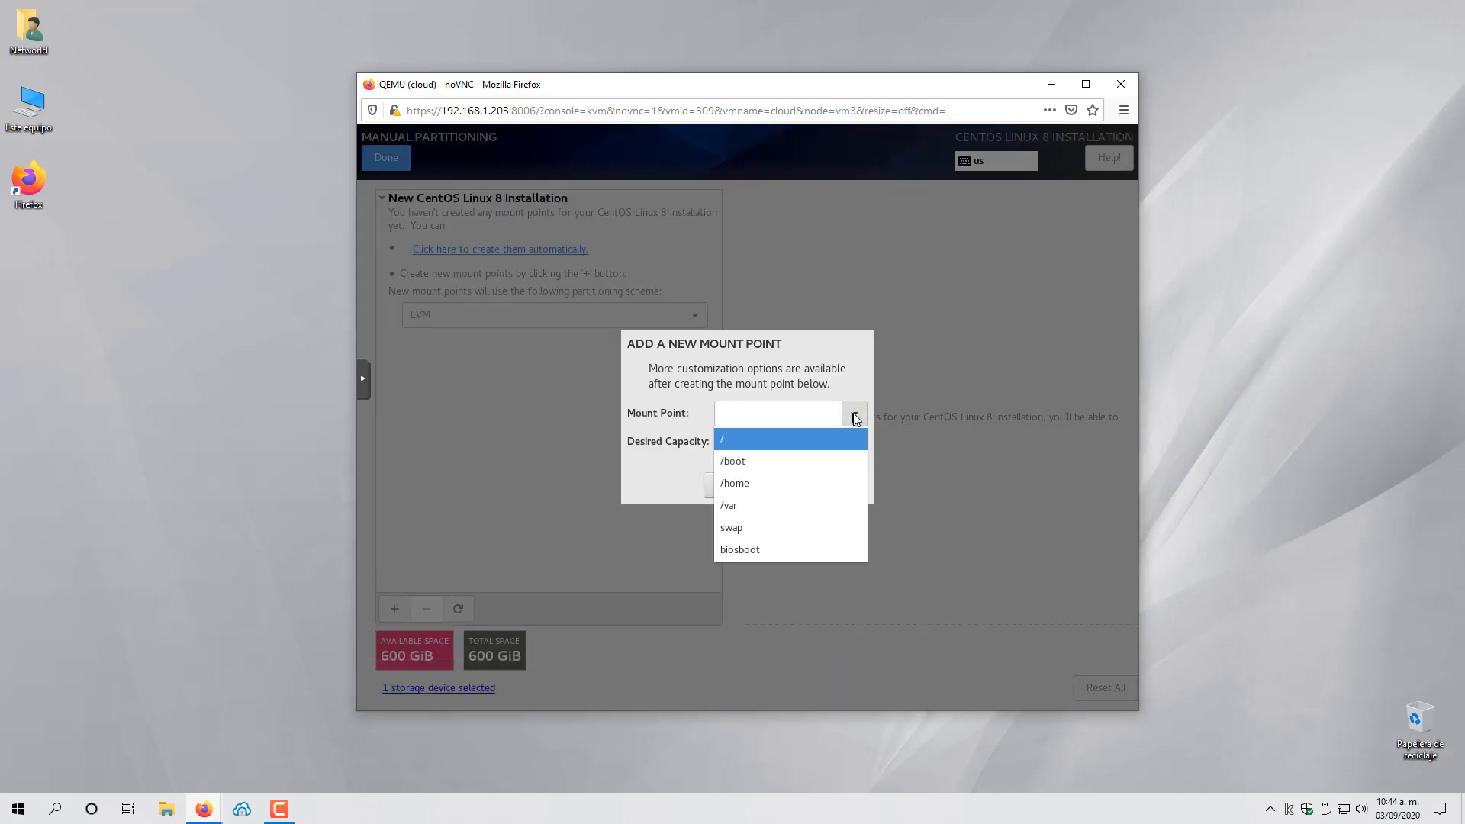
{"action": "left_click", "coordinate": [738, 448]}
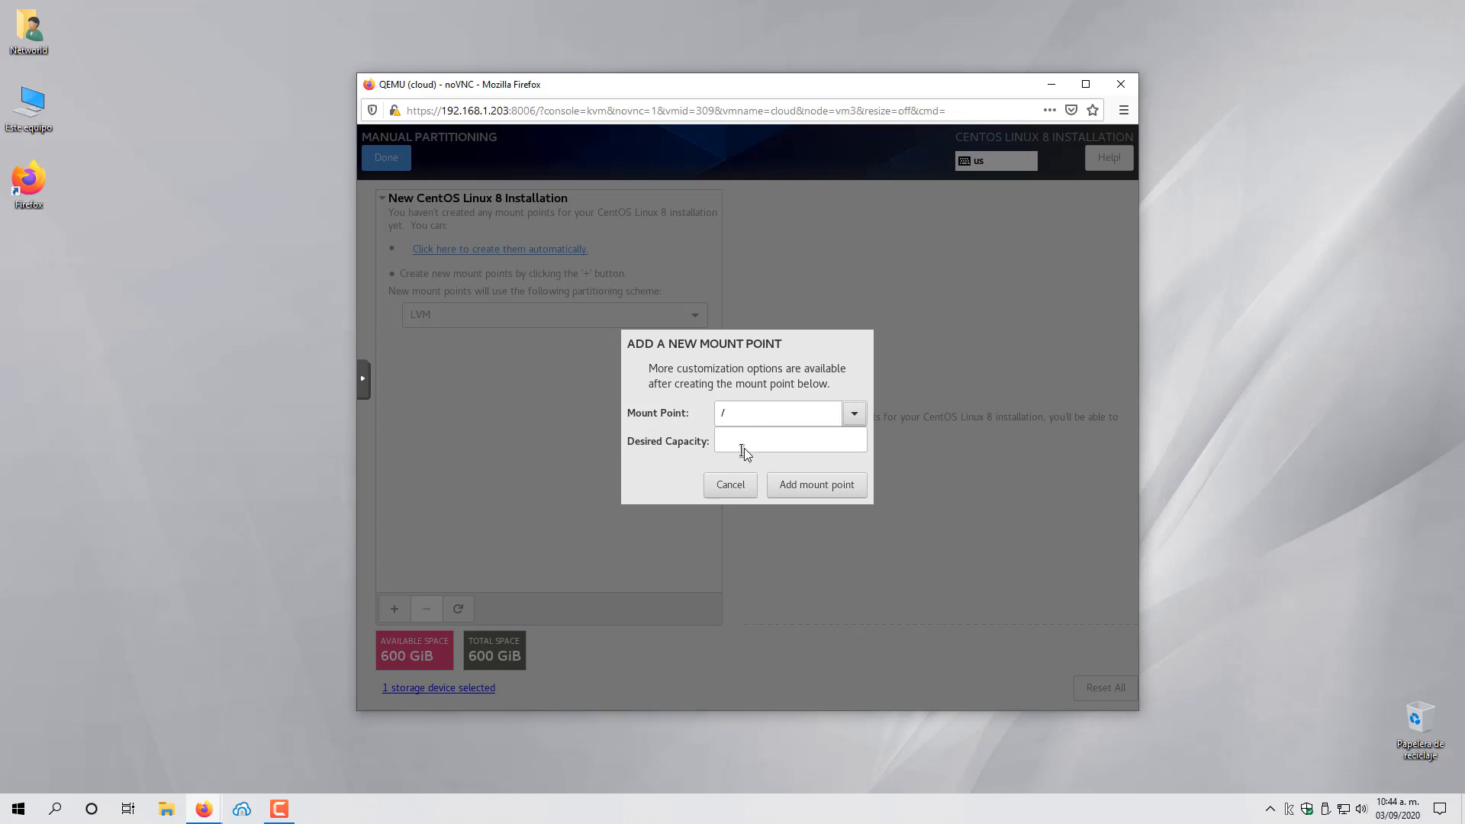
{"action": "left_click", "coordinate": [744, 445]}
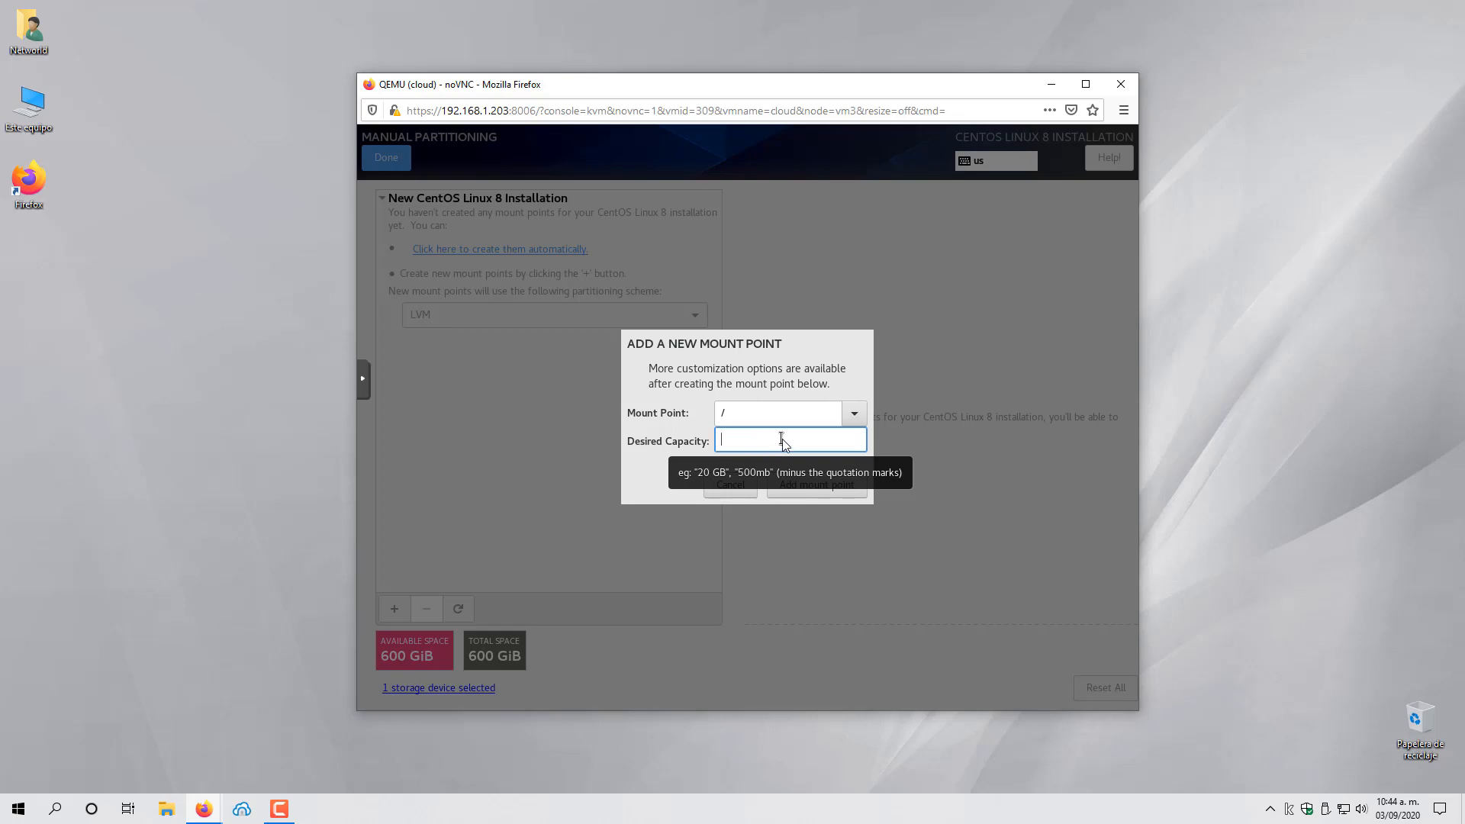
{"action": "type", "text": "60"}
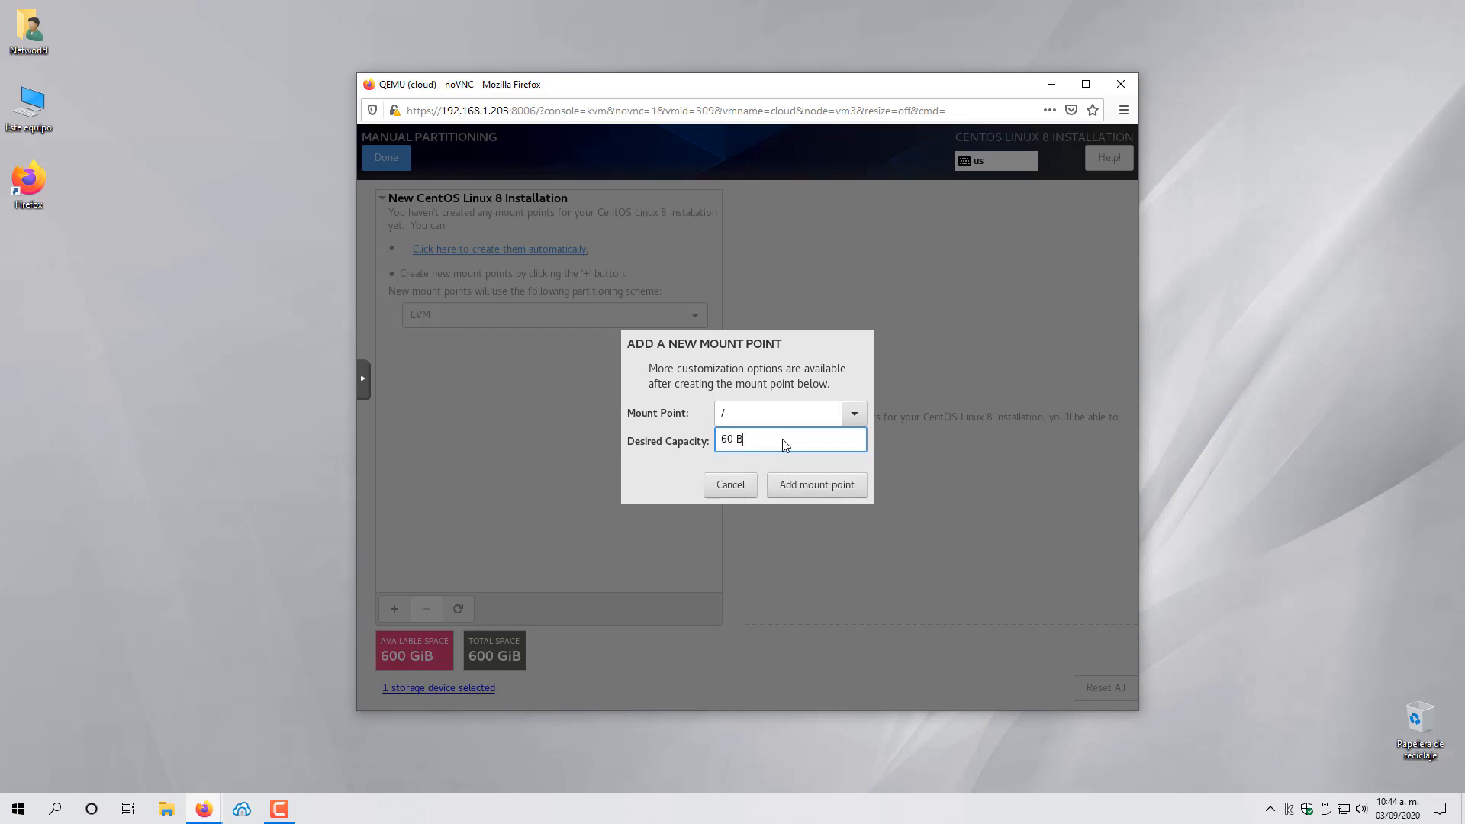
{"action": "type", "text": " GB"}
{"action": "left_click", "coordinate": [796, 479]}
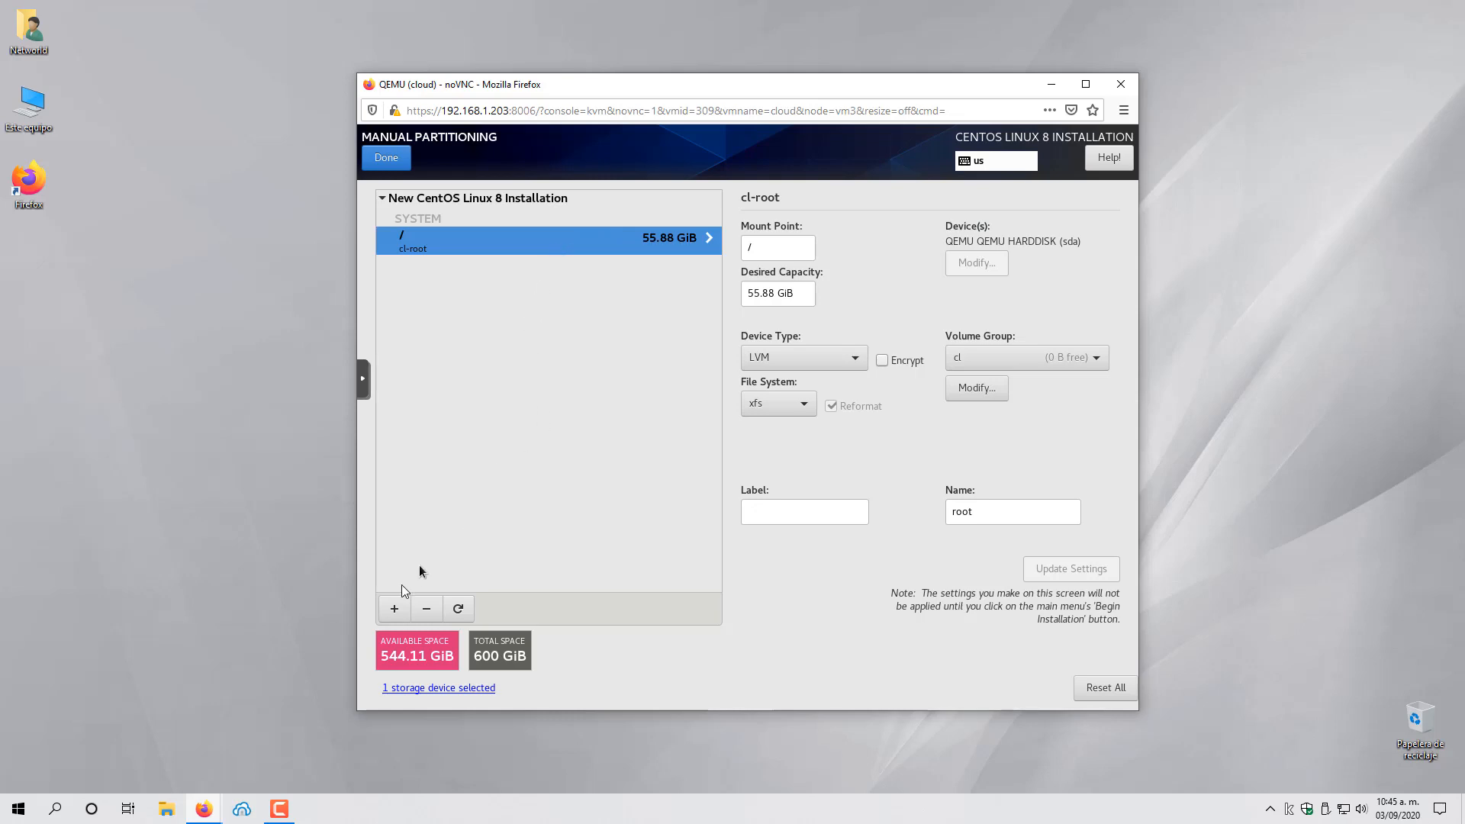
Add a /boot mount point with a desired capacity of 1024
{"action": "left_click", "coordinate": [392, 609]}
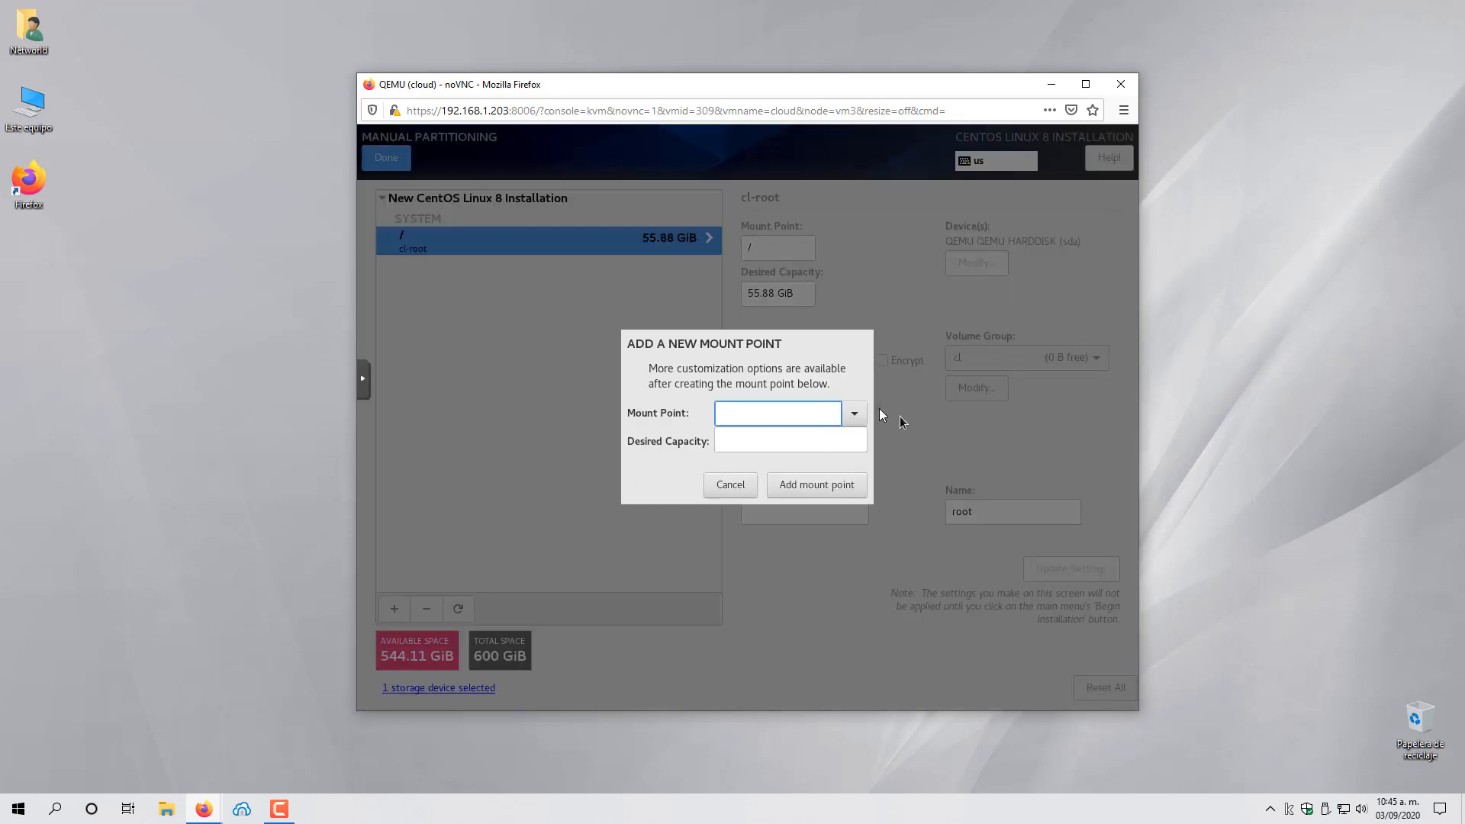
{"action": "left_click", "coordinate": [855, 413]}
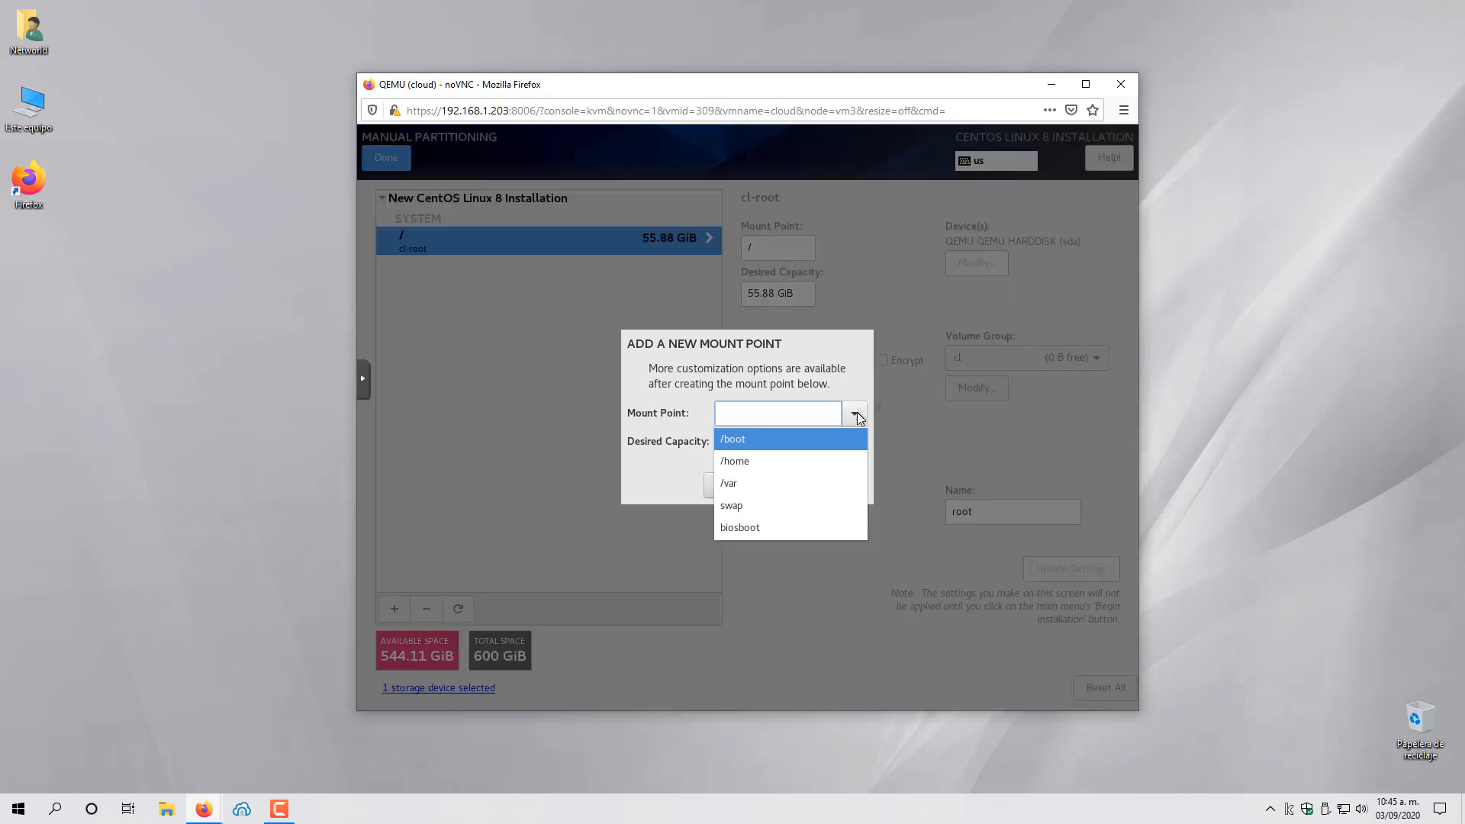
{"action": "left_click", "coordinate": [745, 441]}
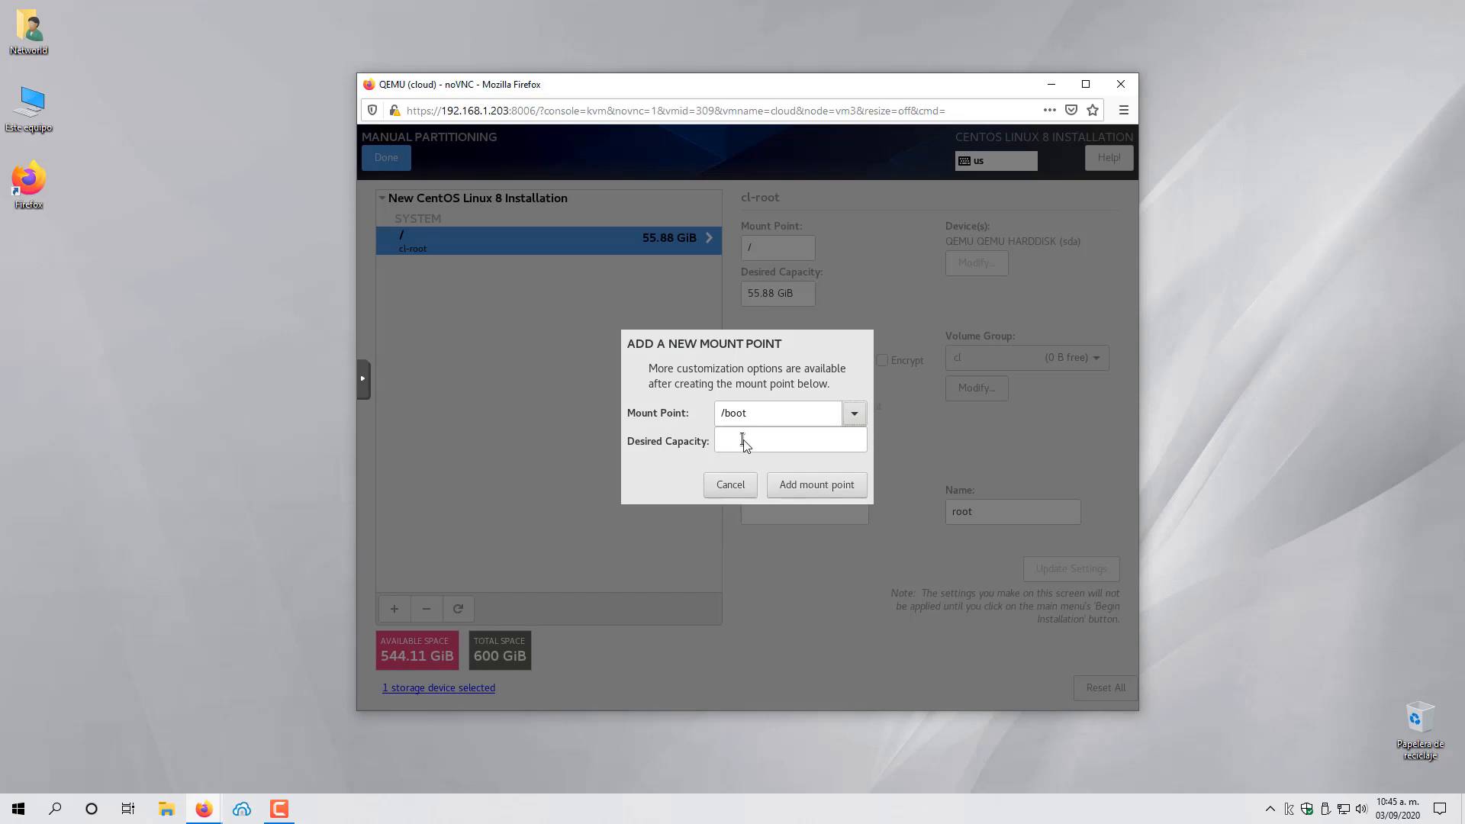
{"action": "left_click", "coordinate": [738, 443]}
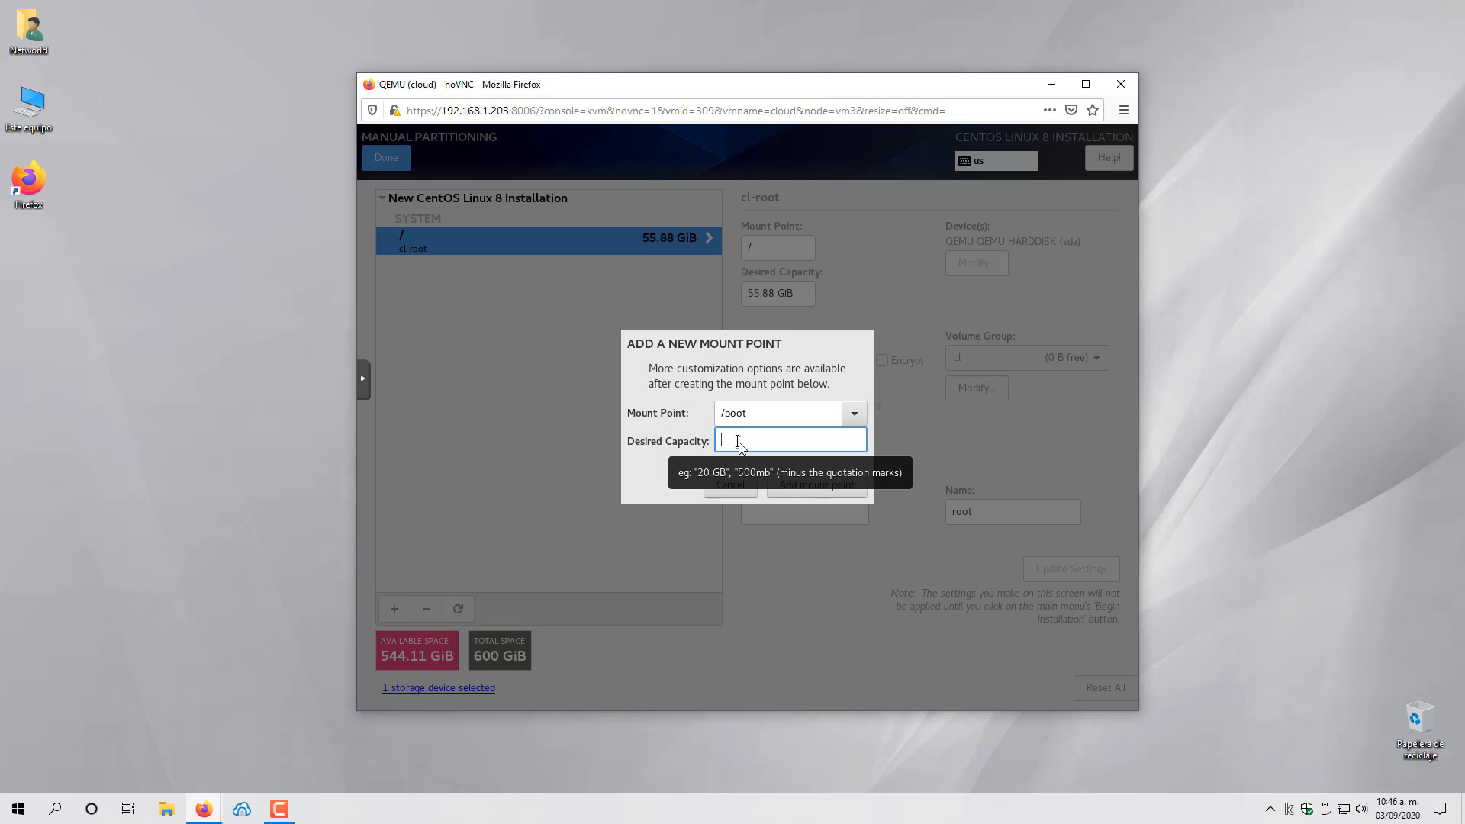
{"action": "type", "text": "1024"}
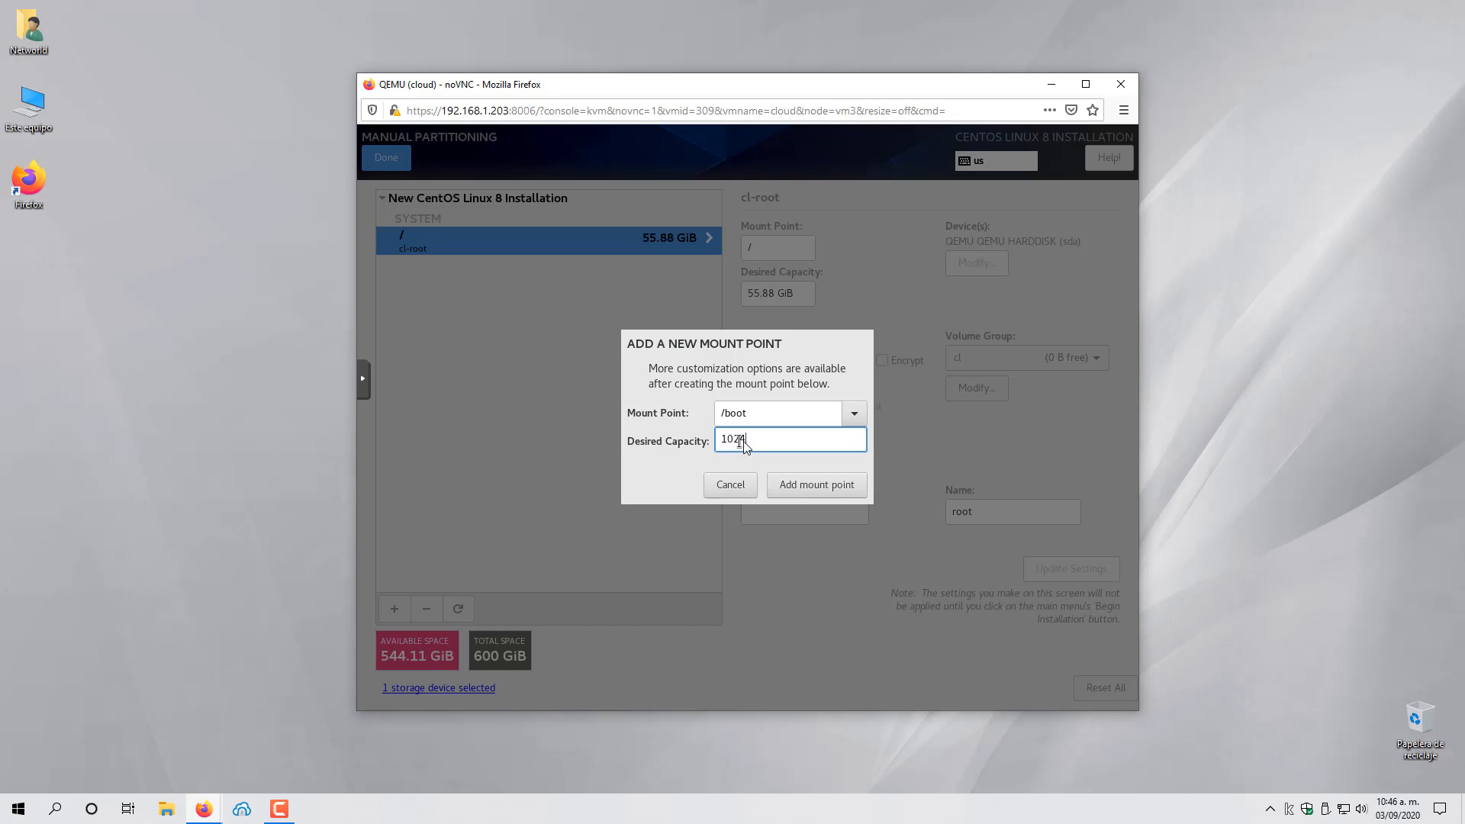
{"action": "left_click", "coordinate": [791, 483]}
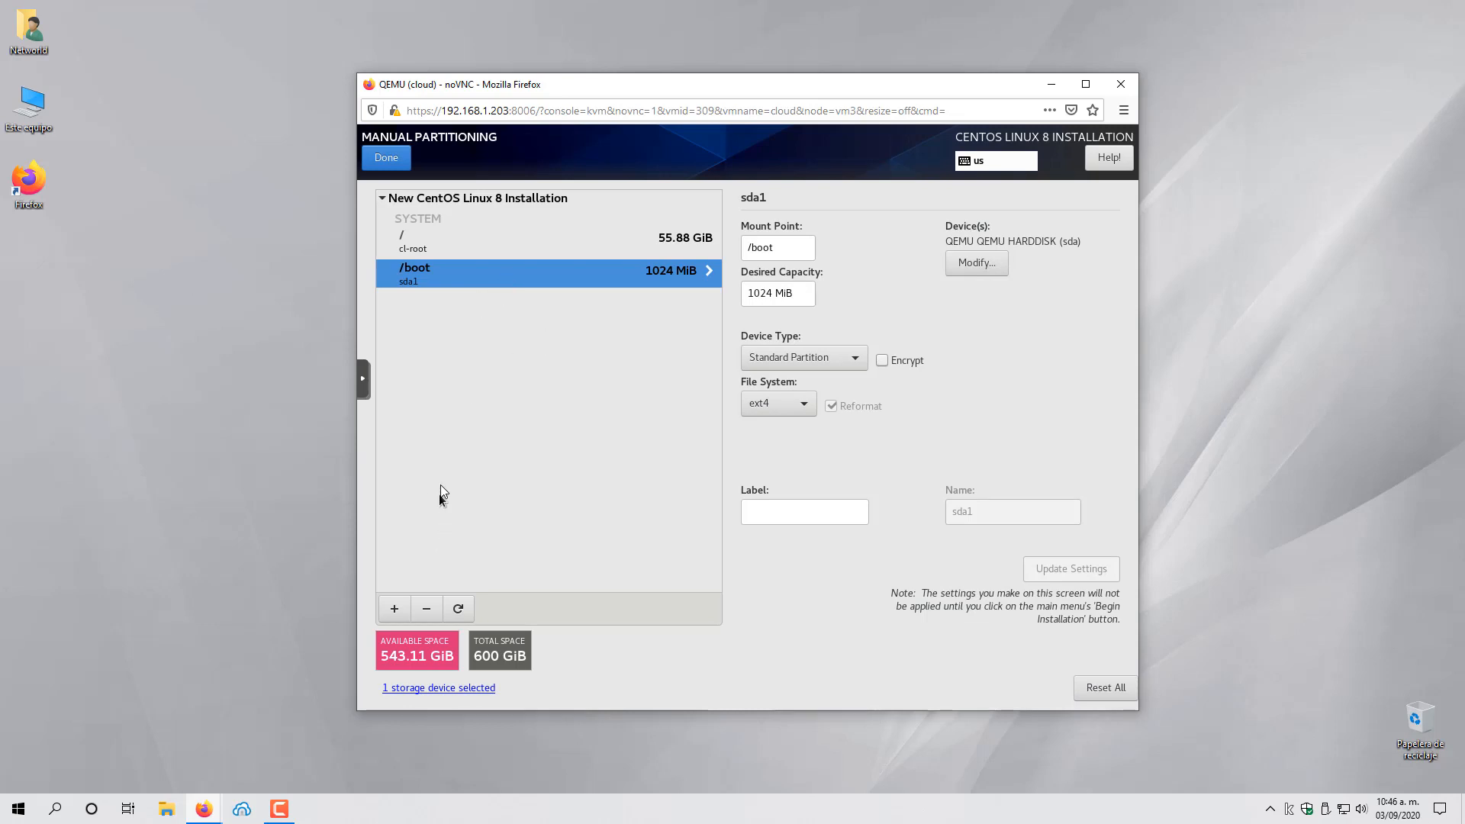
Add a swap mount point with a desired capacity of 4 GB
{"action": "left_click", "coordinate": [407, 609]}
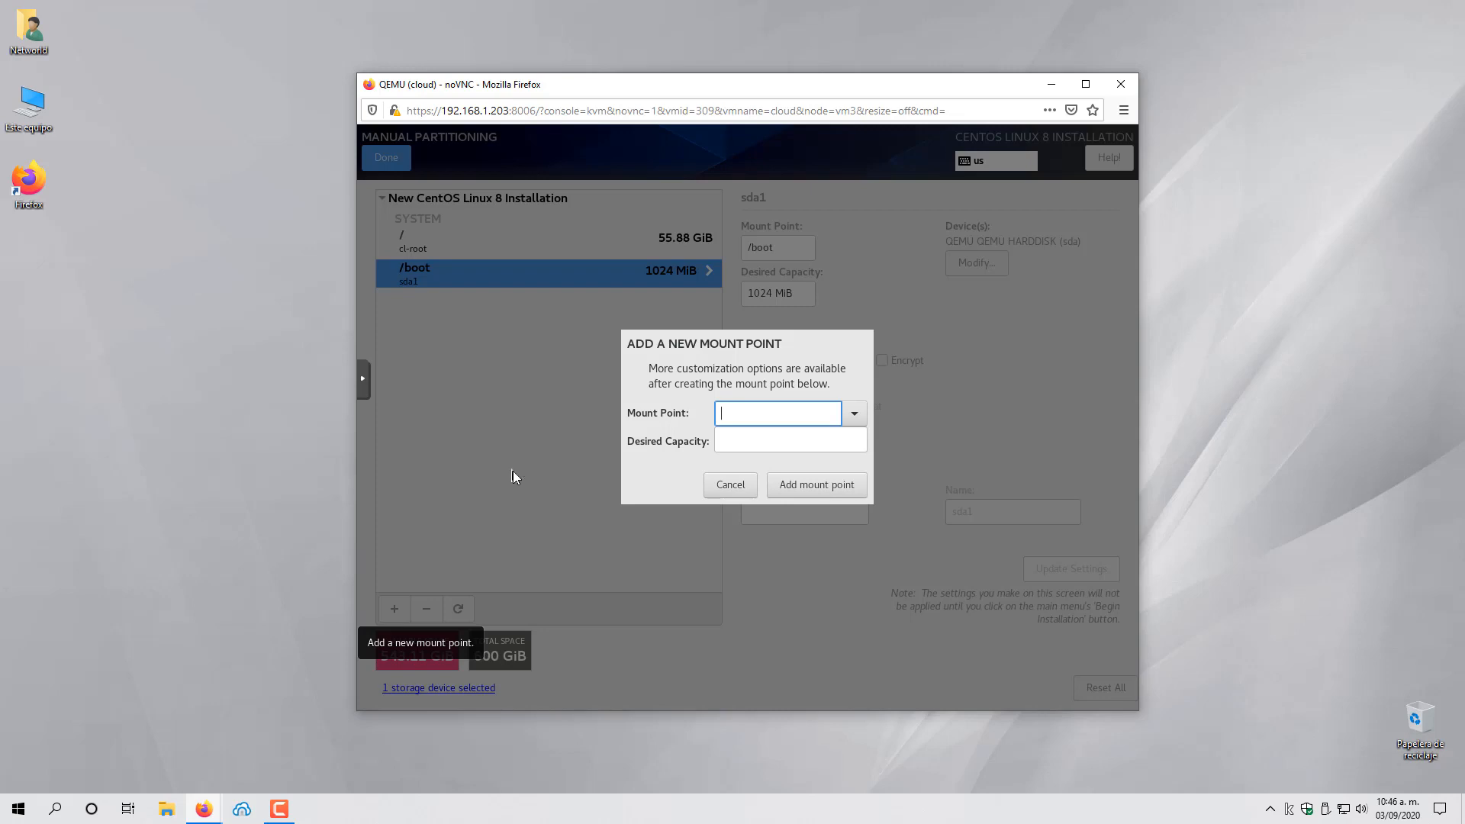
{"action": "left_click", "coordinate": [854, 414]}
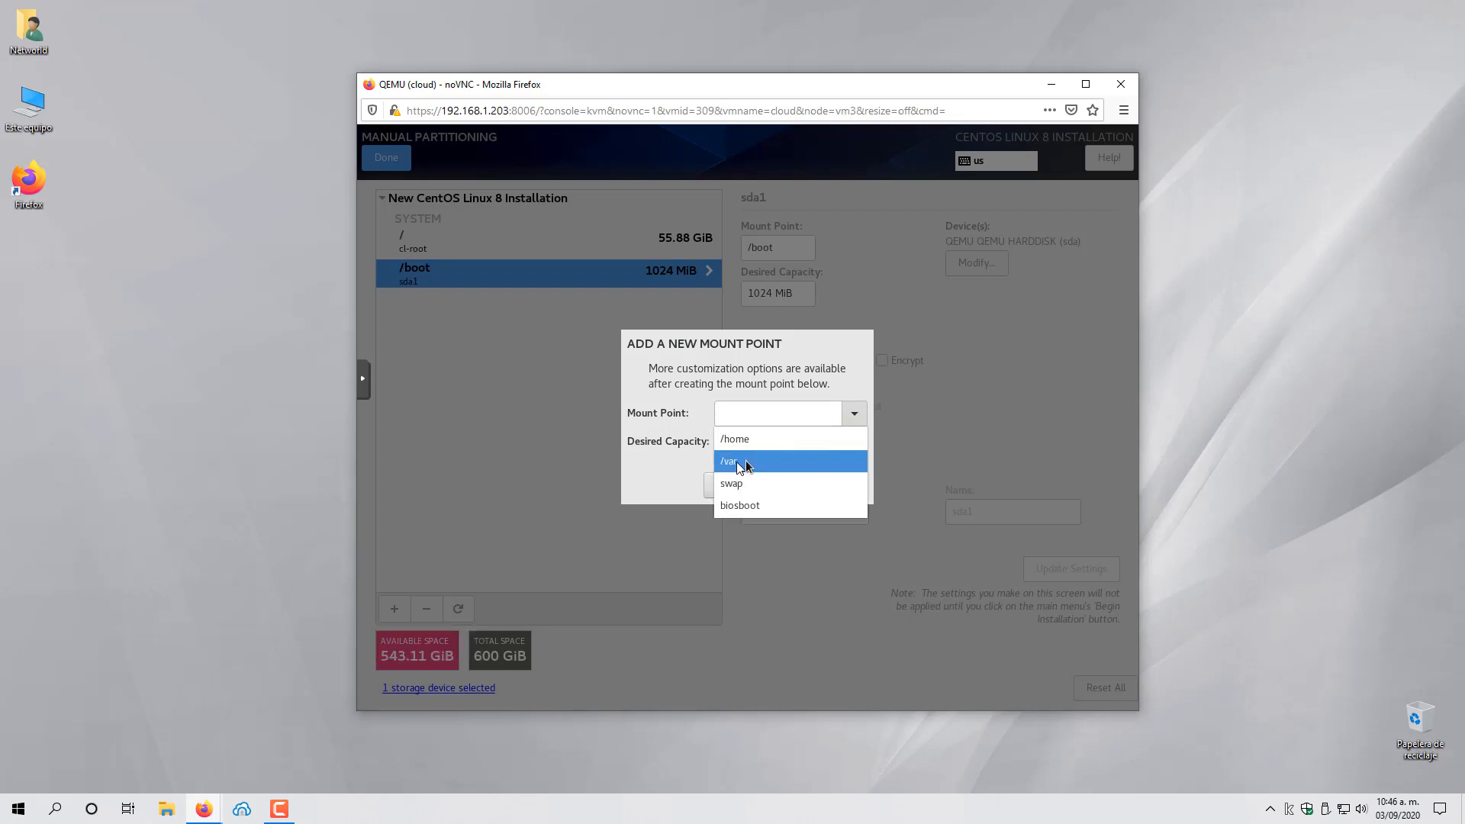
{"action": "left_click", "coordinate": [747, 483]}
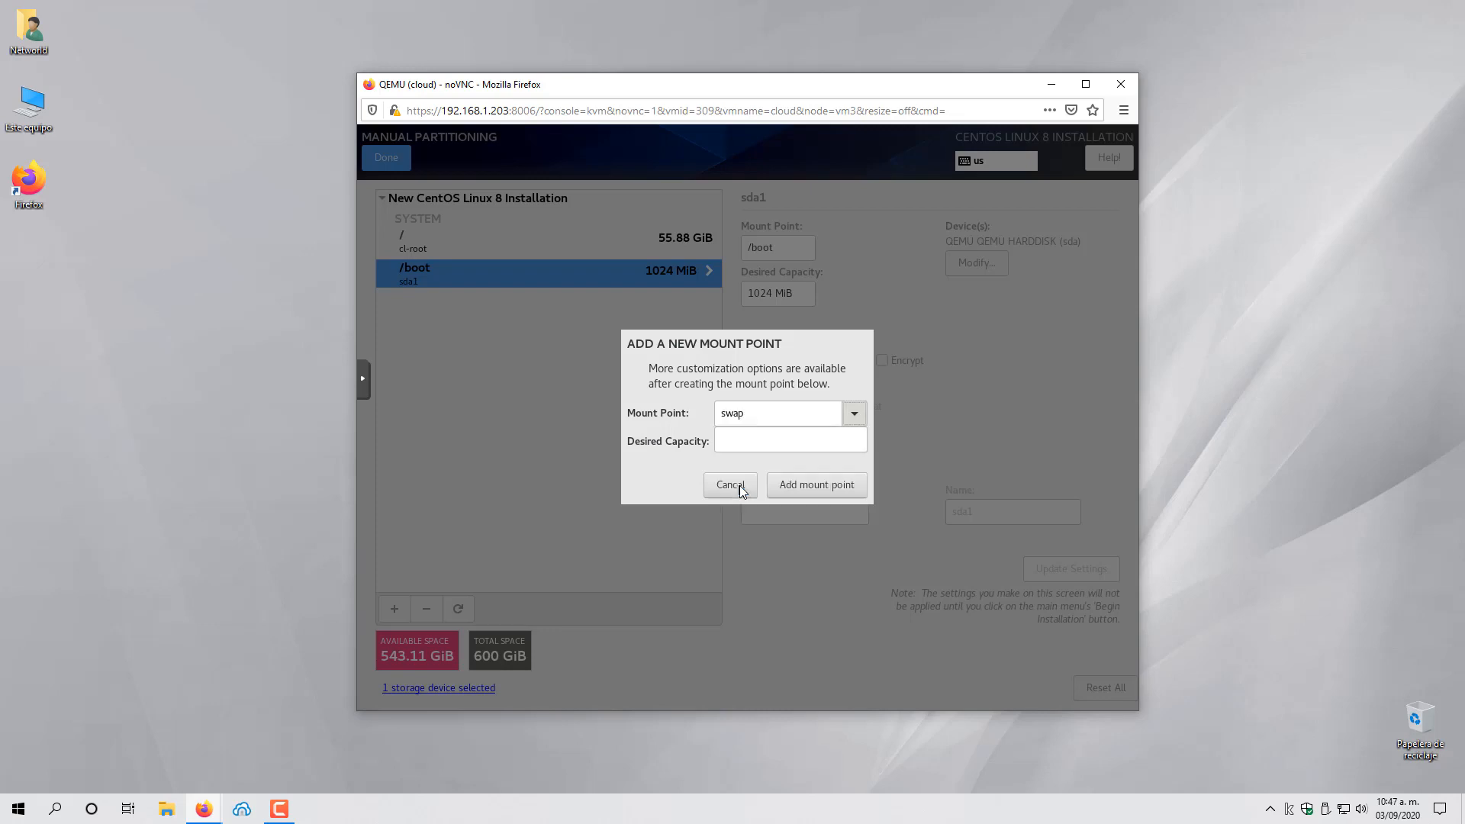
{"action": "left_click", "coordinate": [748, 442]}
{"action": "type", "text": "4 GB"}
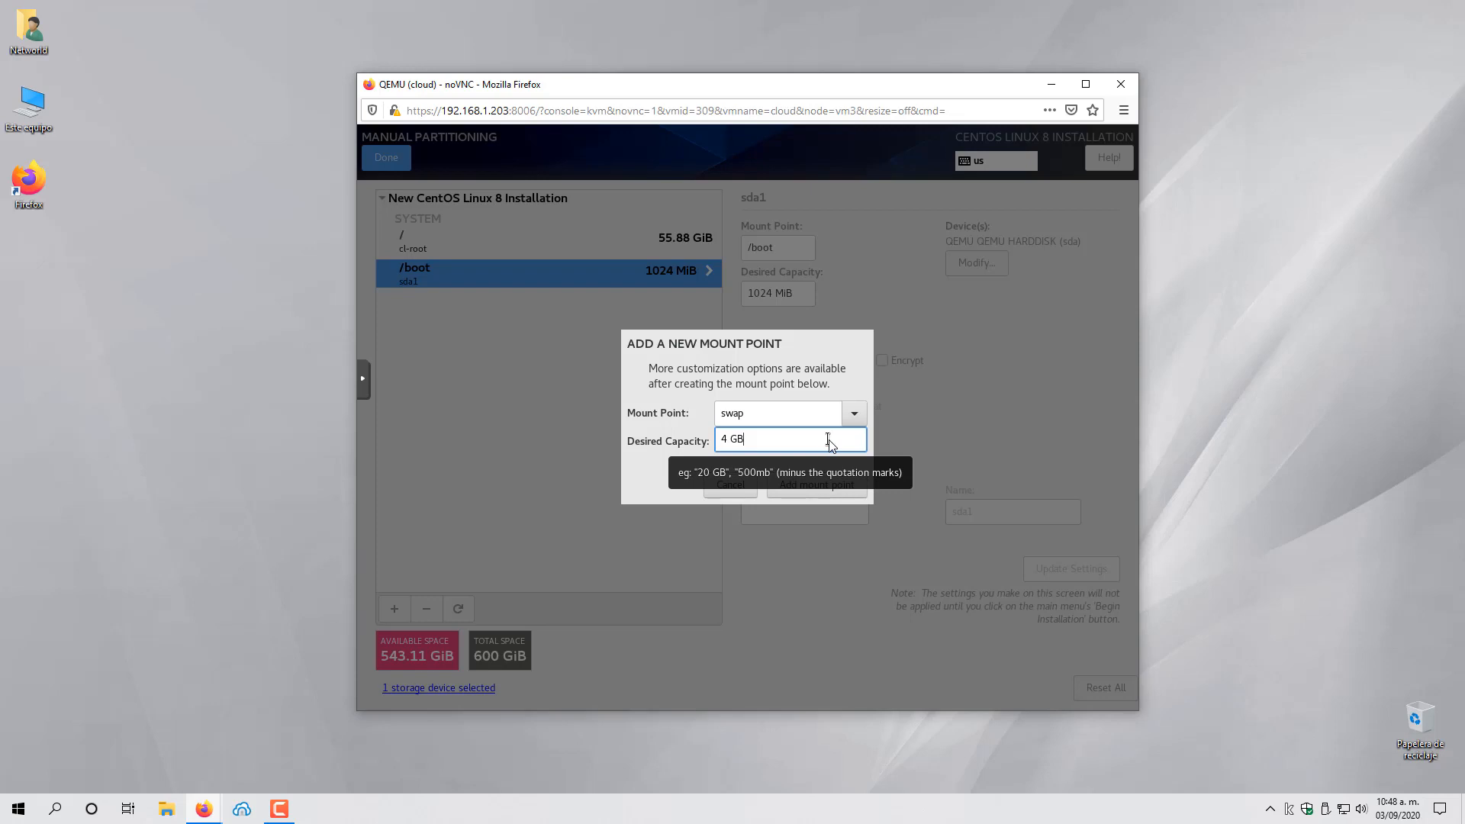
{"action": "left_click", "coordinate": [832, 488]}
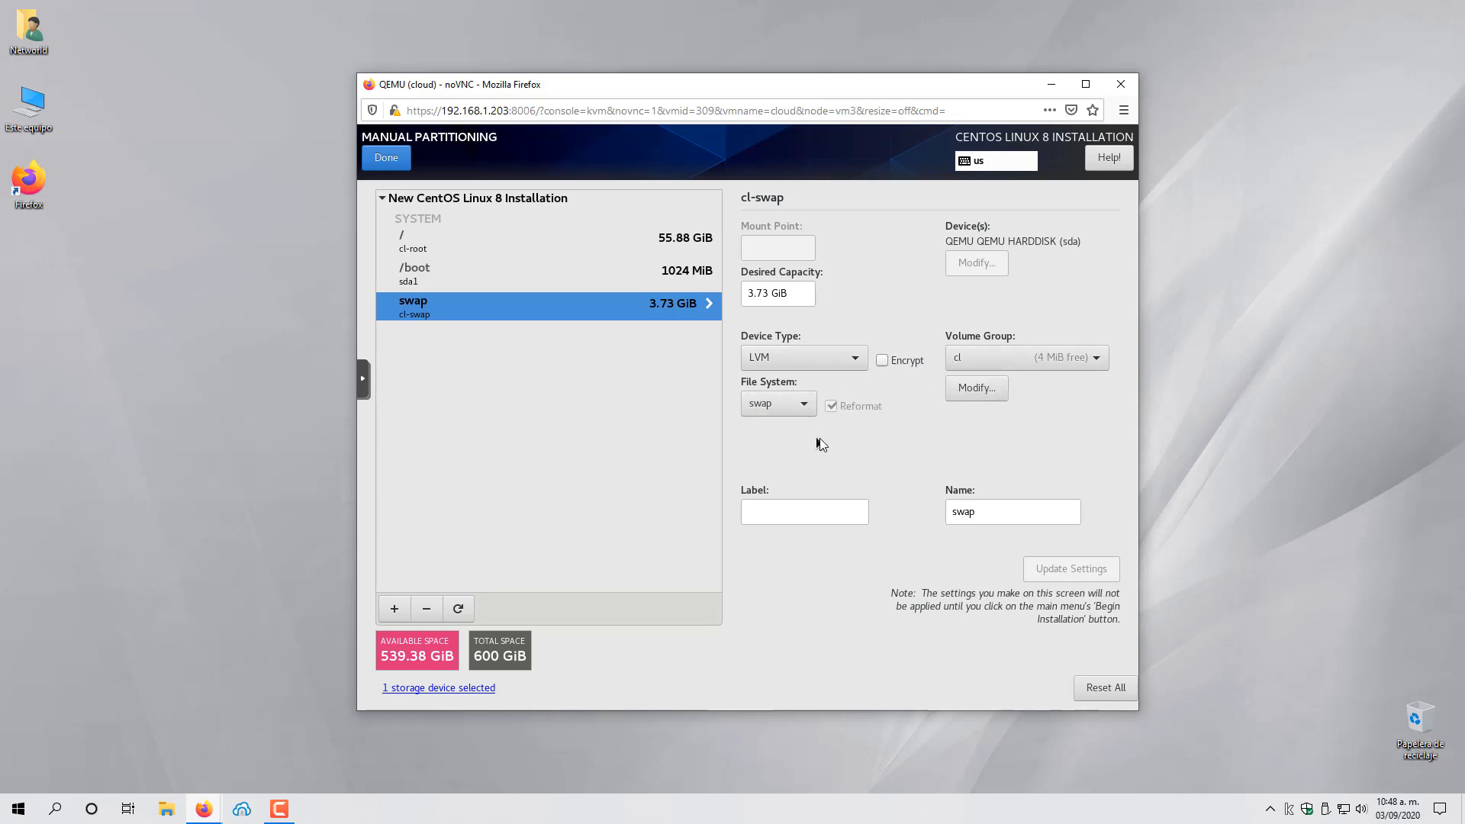
Add a /var mount point with the desired capacity left blank so it takes all remaining disk space
{"action": "left_click", "coordinate": [526, 267]}
{"action": "left_click", "coordinate": [526, 251]}
{"action": "left_click", "coordinate": [524, 303]}
{"action": "left_click", "coordinate": [395, 610]}
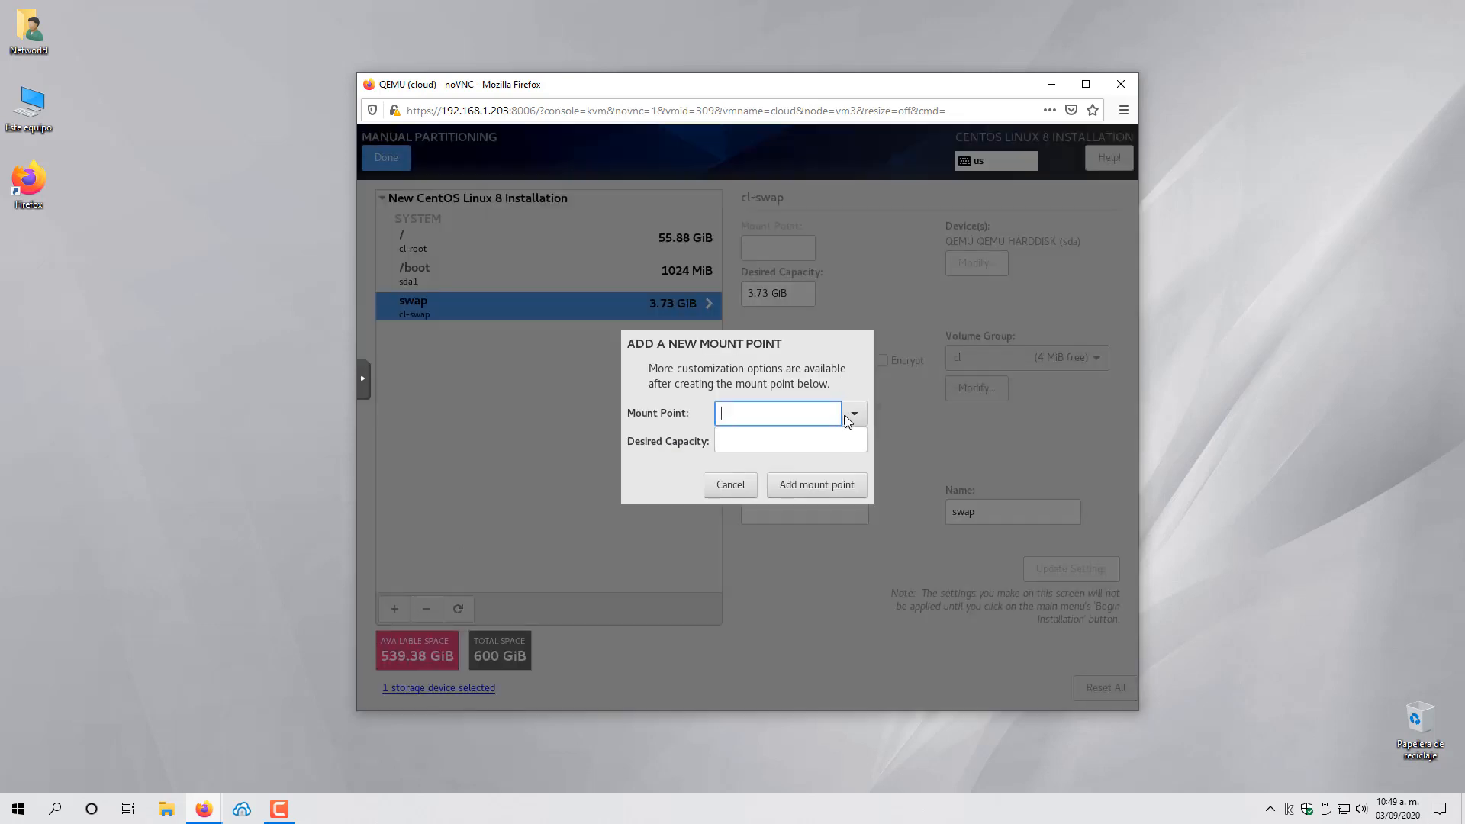
{"action": "left_click", "coordinate": [851, 416]}
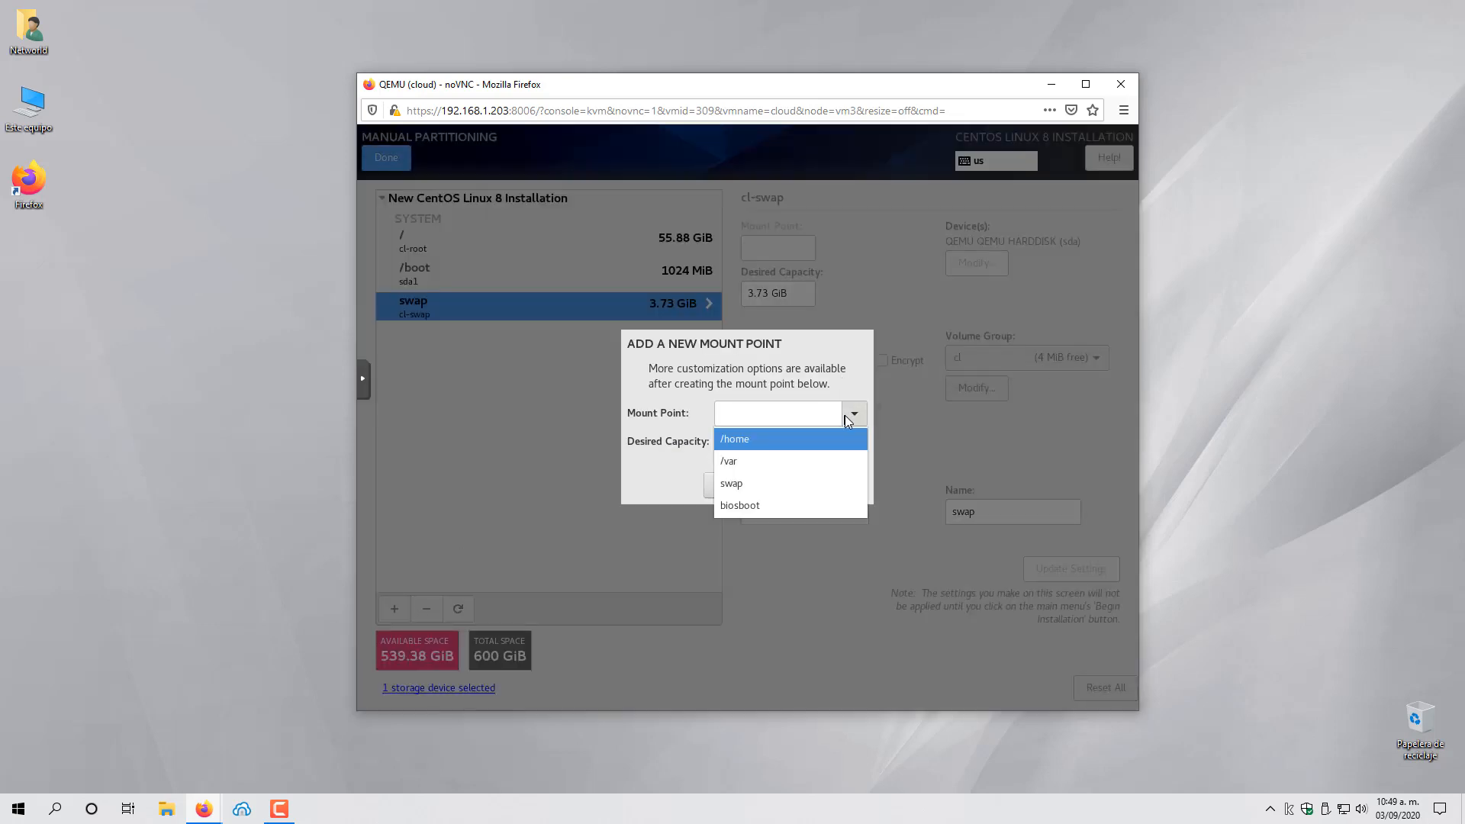
{"action": "left_click", "coordinate": [746, 467]}
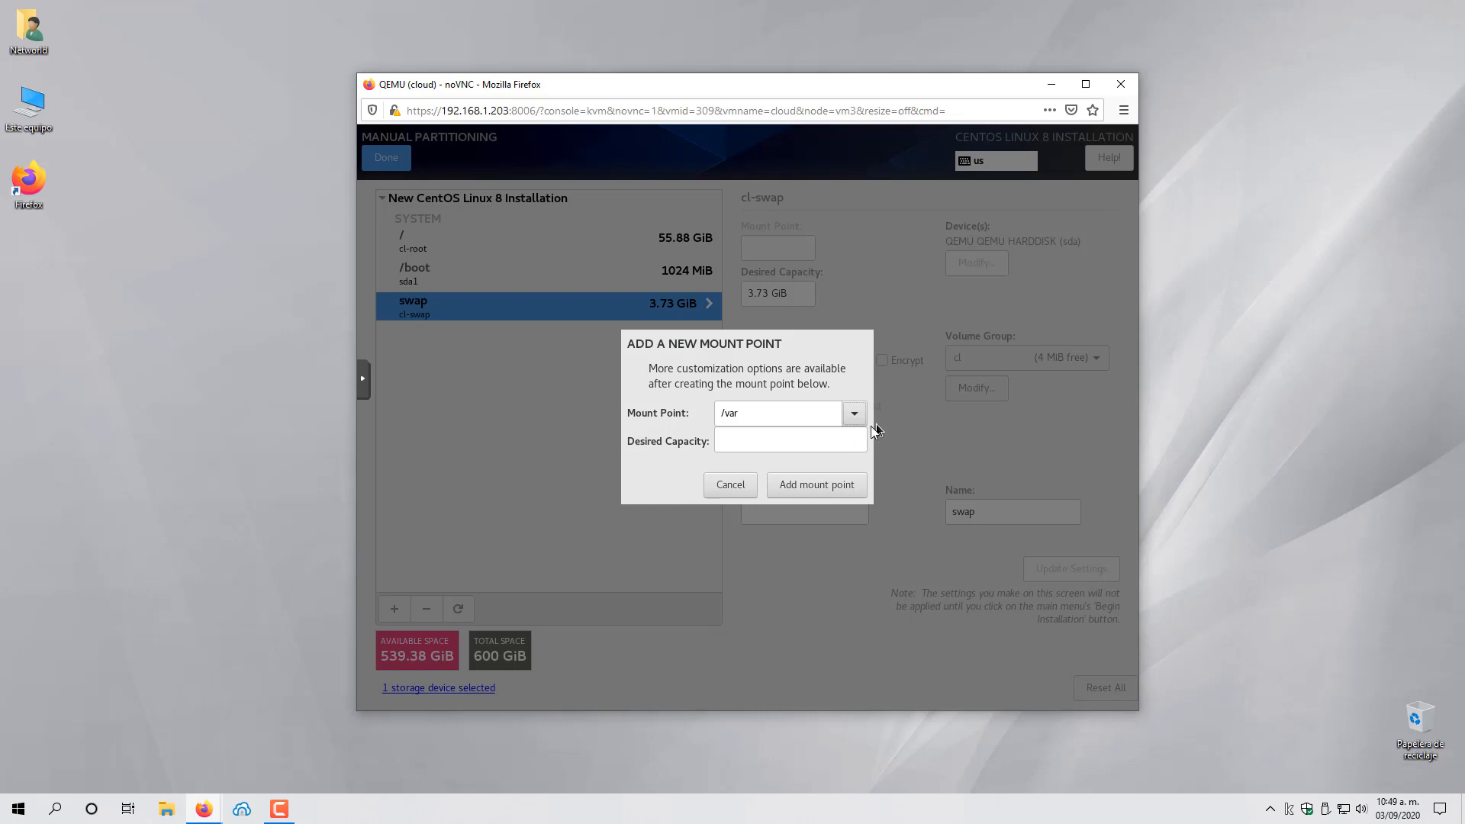
{"action": "left_click", "coordinate": [849, 438]}
{"action": "left_click", "coordinate": [811, 494]}
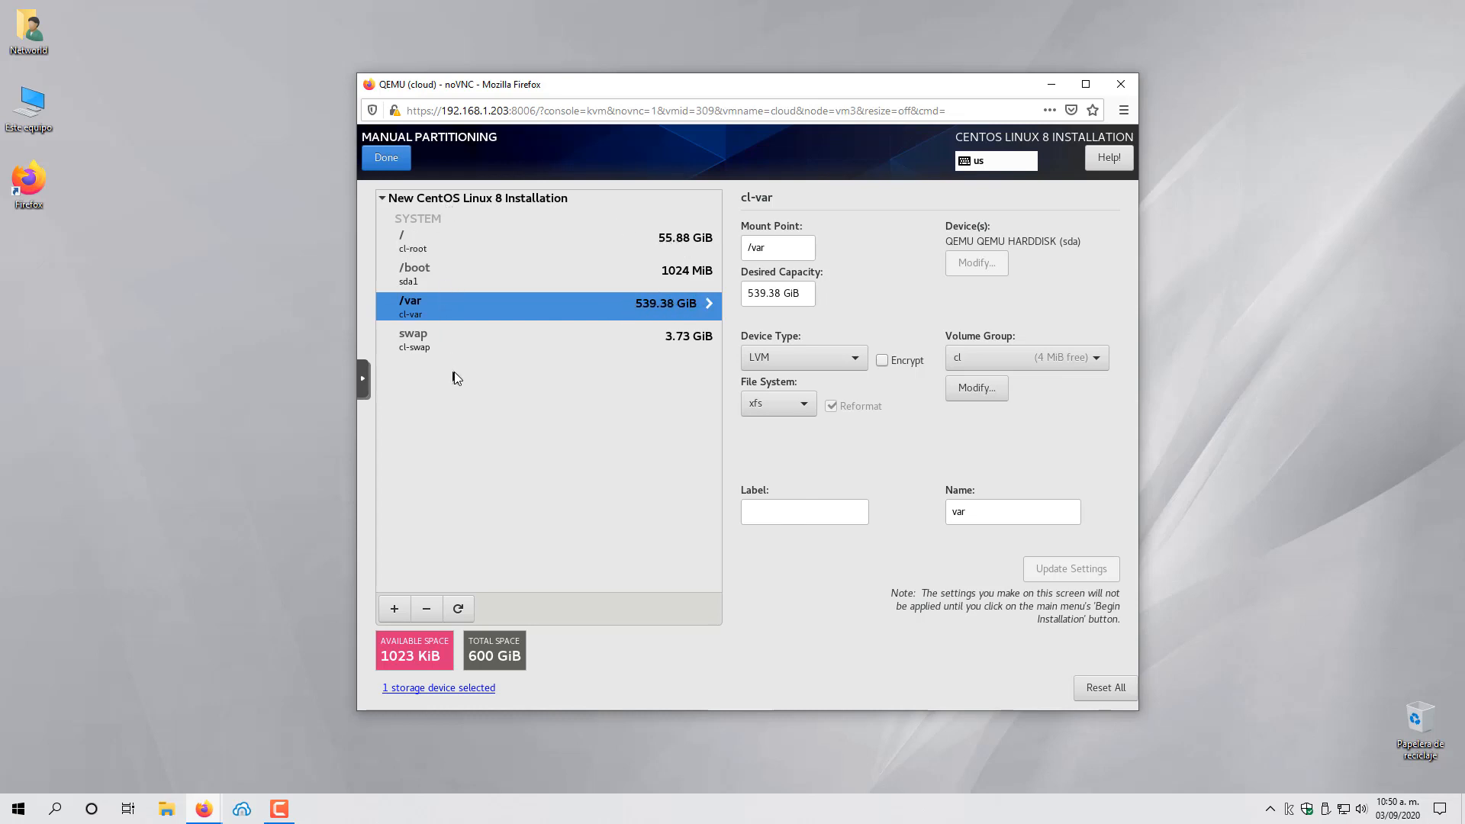
Review the root and /var volumes, finish the manual partitioning and accept the summary of changes
{"action": "left_click", "coordinate": [438, 243]}
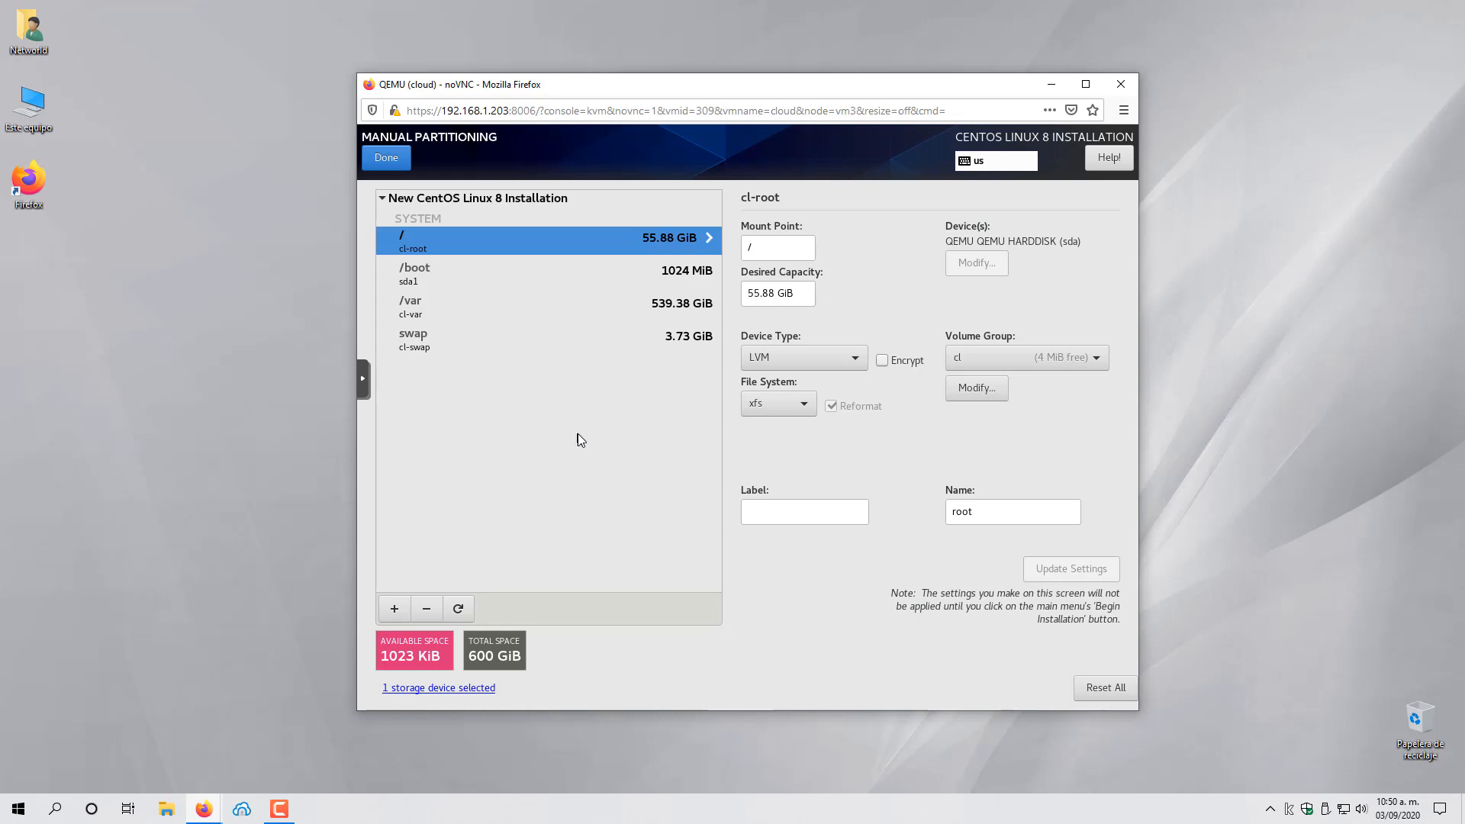
{"action": "left_click", "coordinate": [526, 305]}
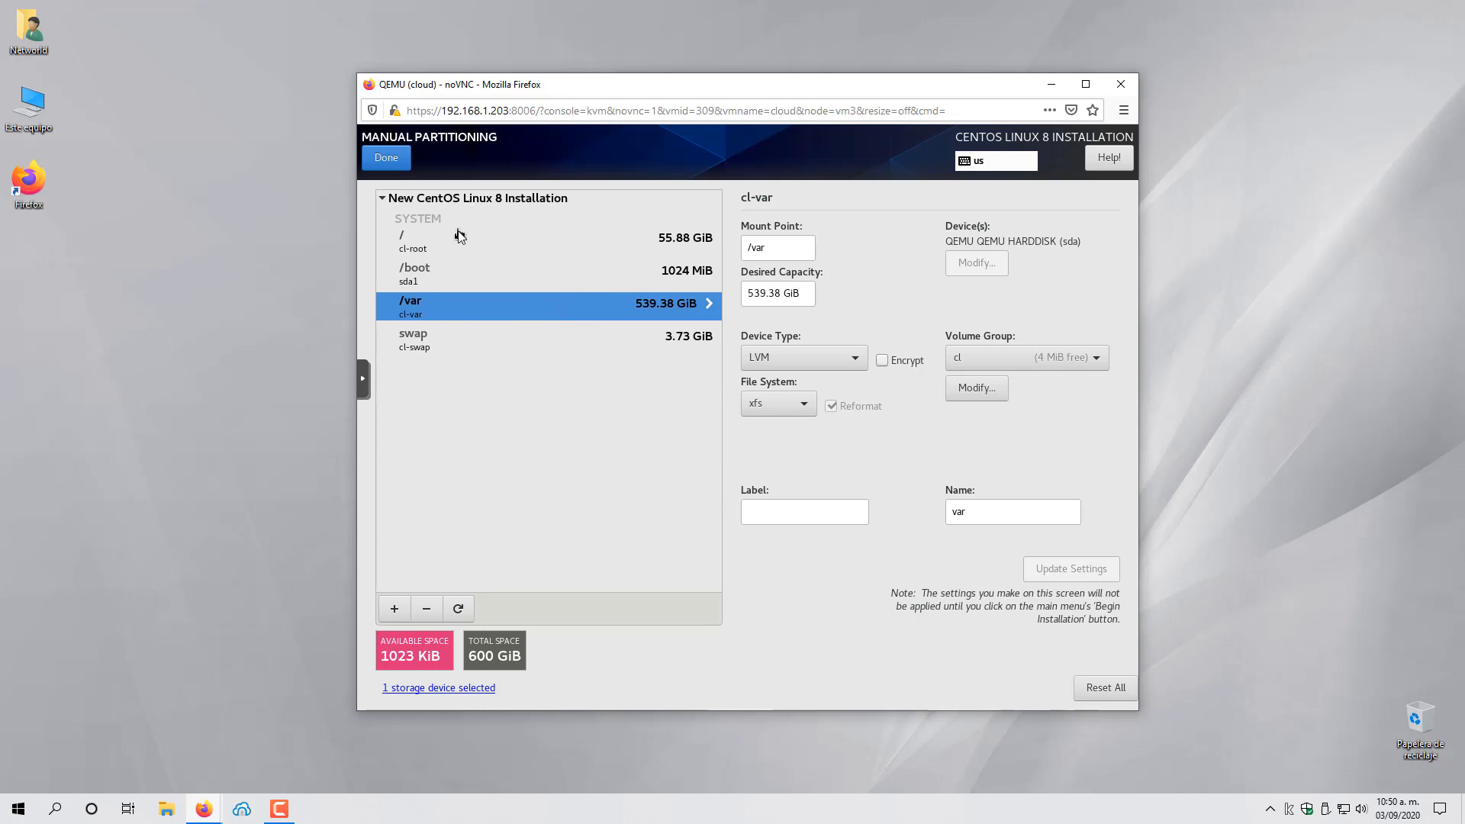
{"action": "left_click", "coordinate": [449, 254]}
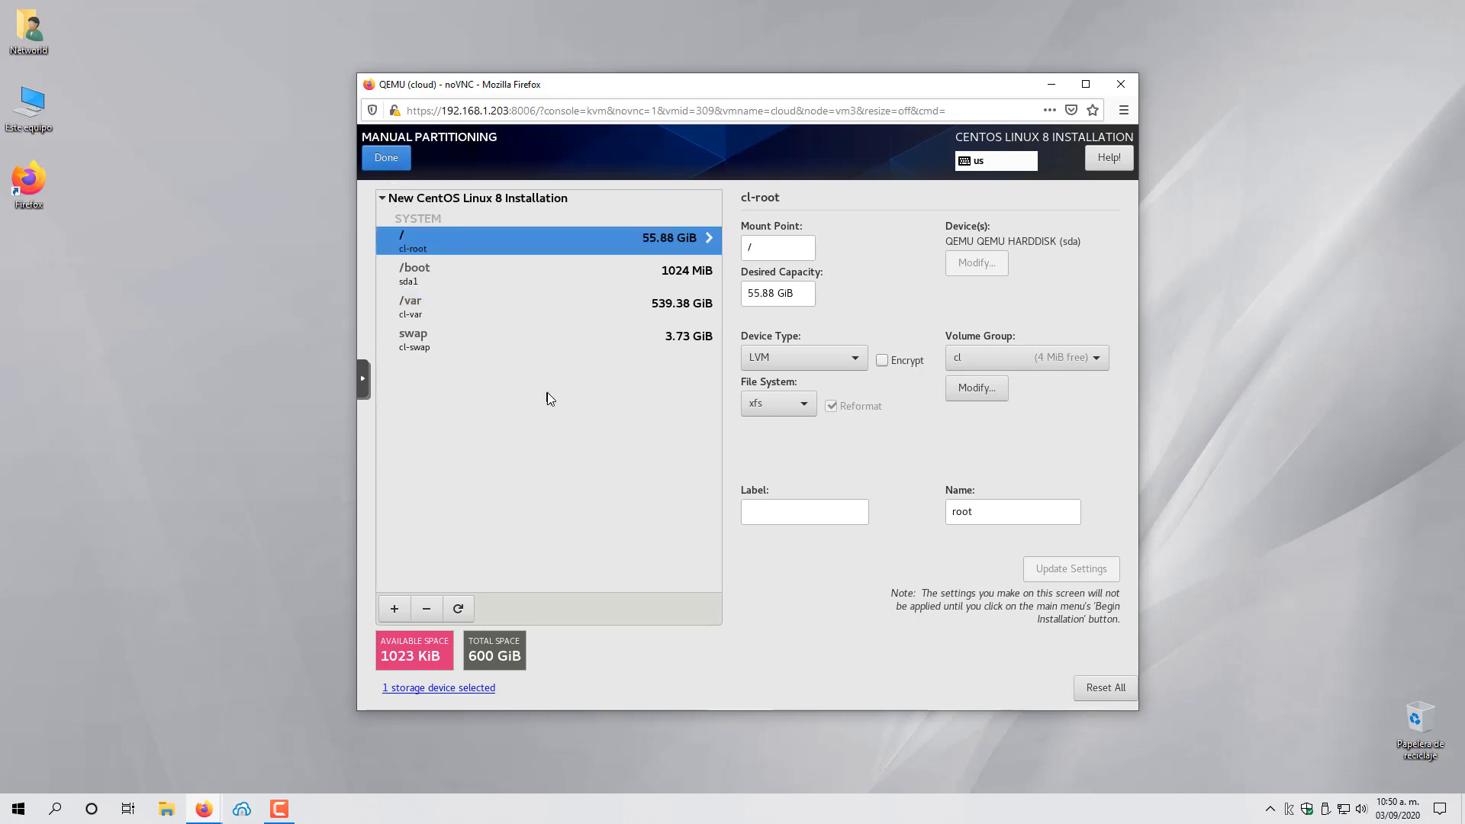
{"action": "left_click", "coordinate": [383, 158]}
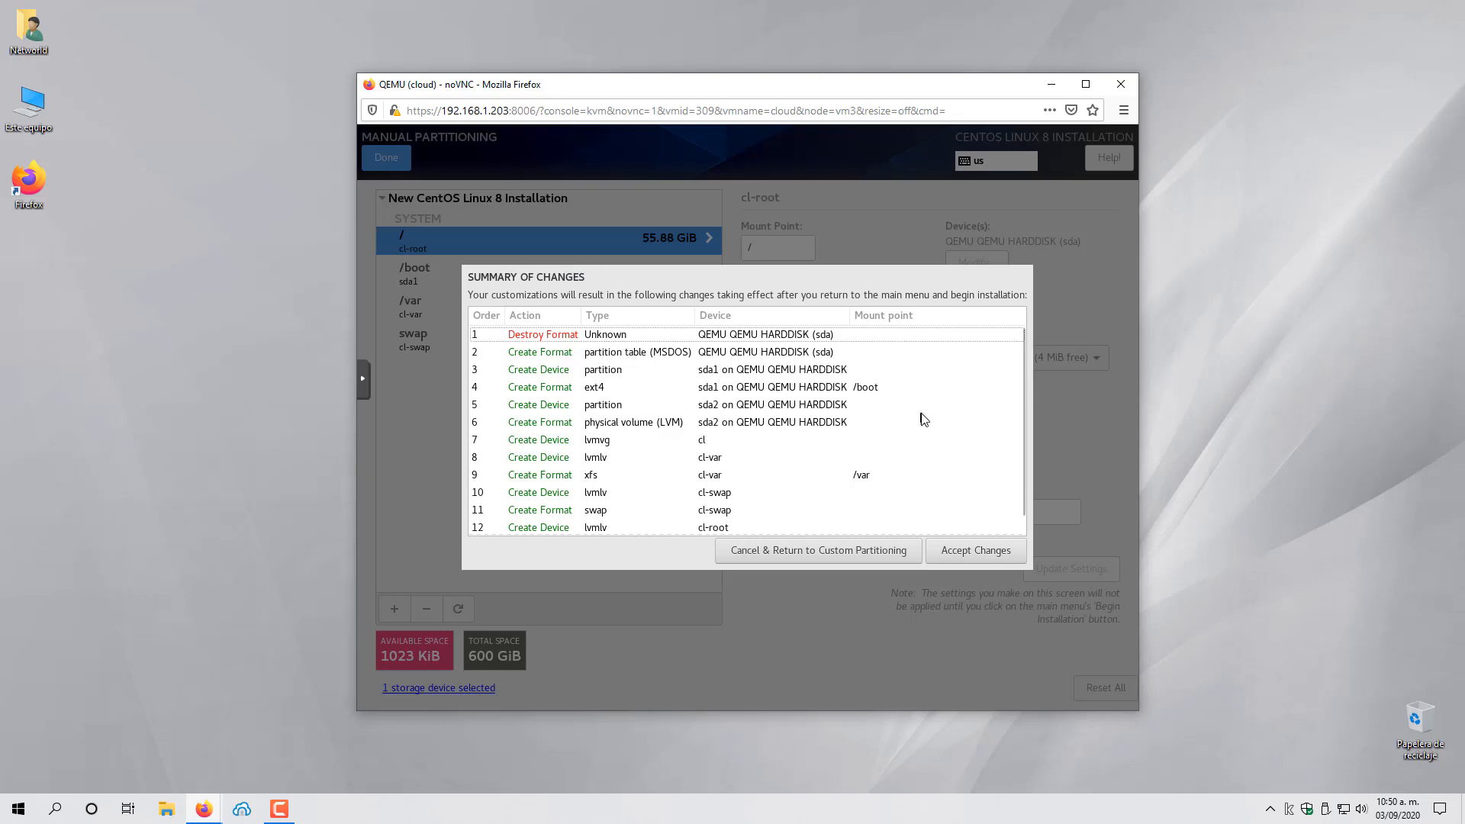
{"action": "scroll", "coordinate": [922, 416], "scroll_direction": "down", "scroll_amount": 1}
{"action": "scroll", "coordinate": [923, 419], "scroll_direction": "up", "scroll_amount": 1}
{"action": "scroll", "coordinate": [911, 469], "scroll_direction": "down", "scroll_amount": 1}
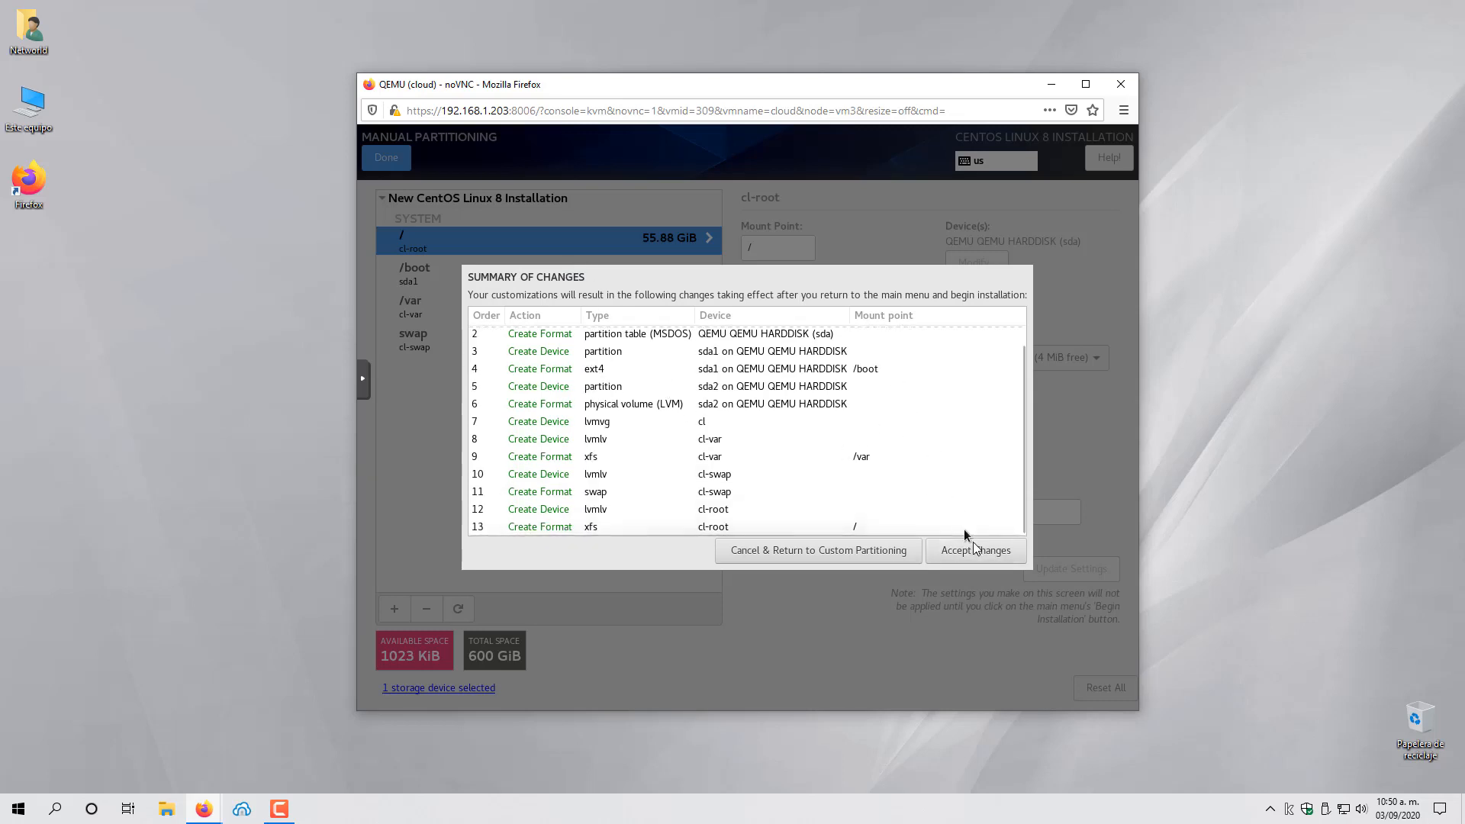
{"action": "left_click", "coordinate": [975, 558]}
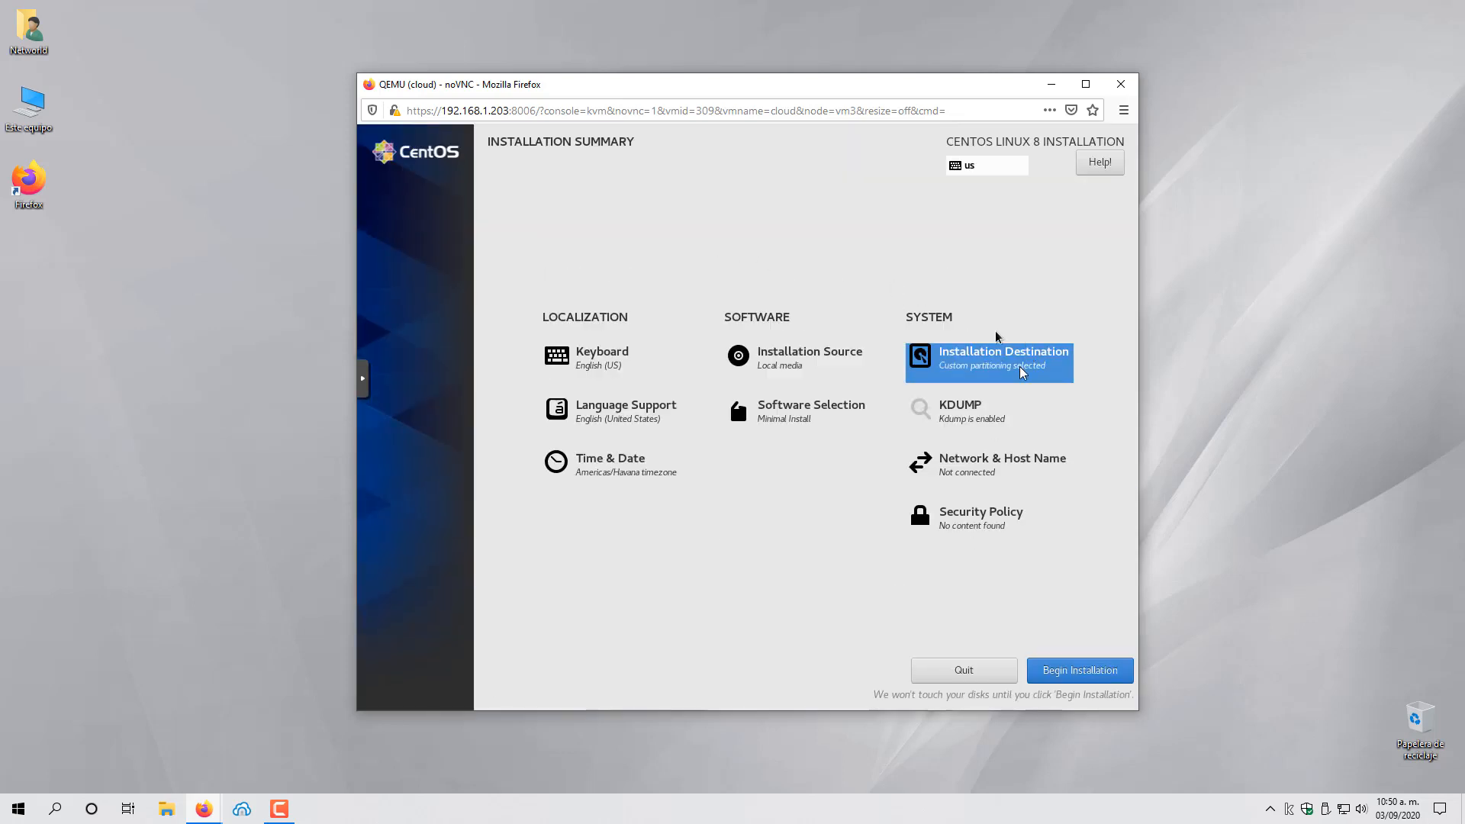
Disable kdump and return to the installation summary
{"action": "left_click", "coordinate": [974, 415]}
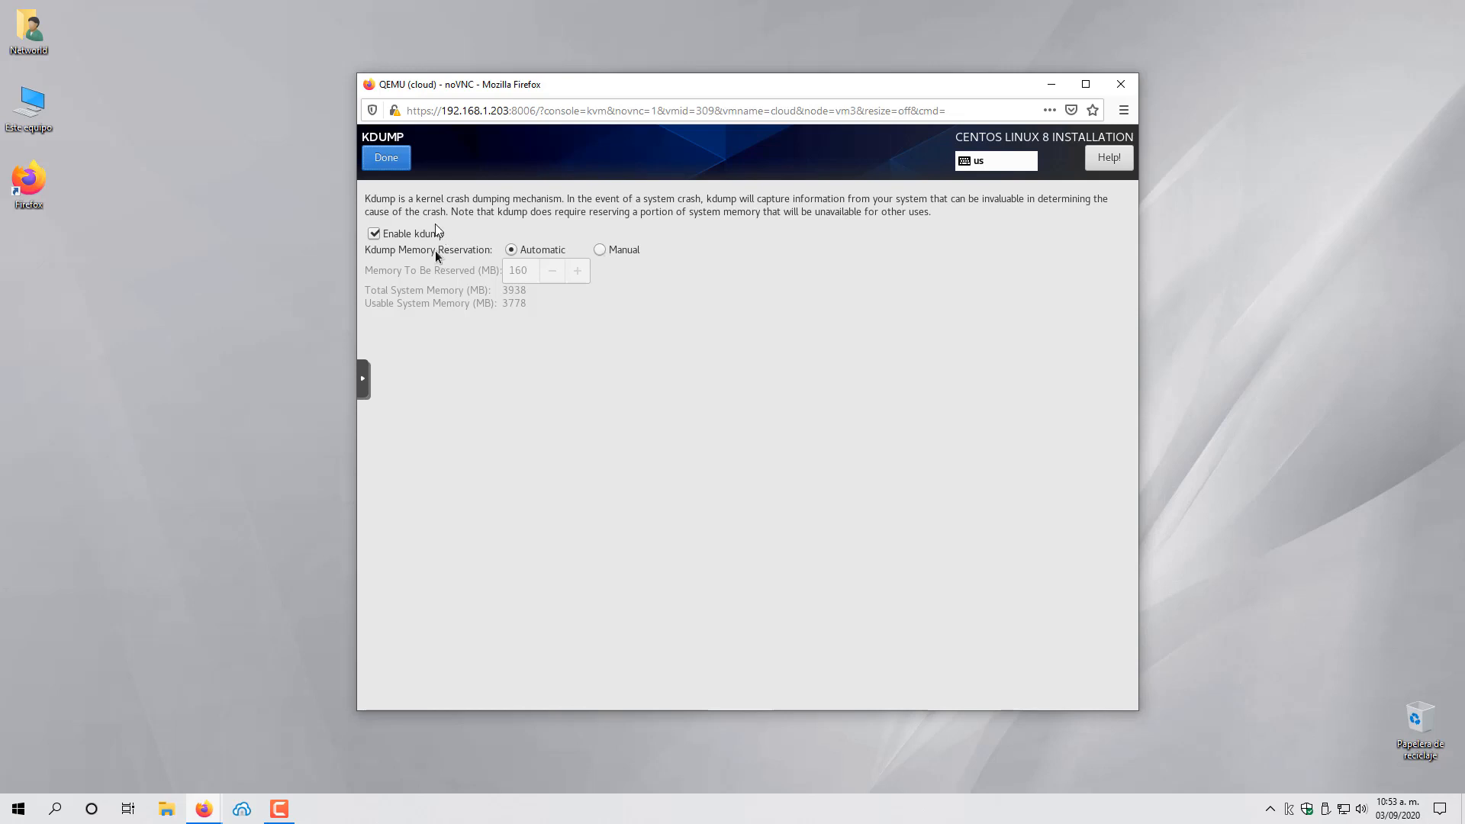
{"action": "left_click", "coordinate": [373, 234]}
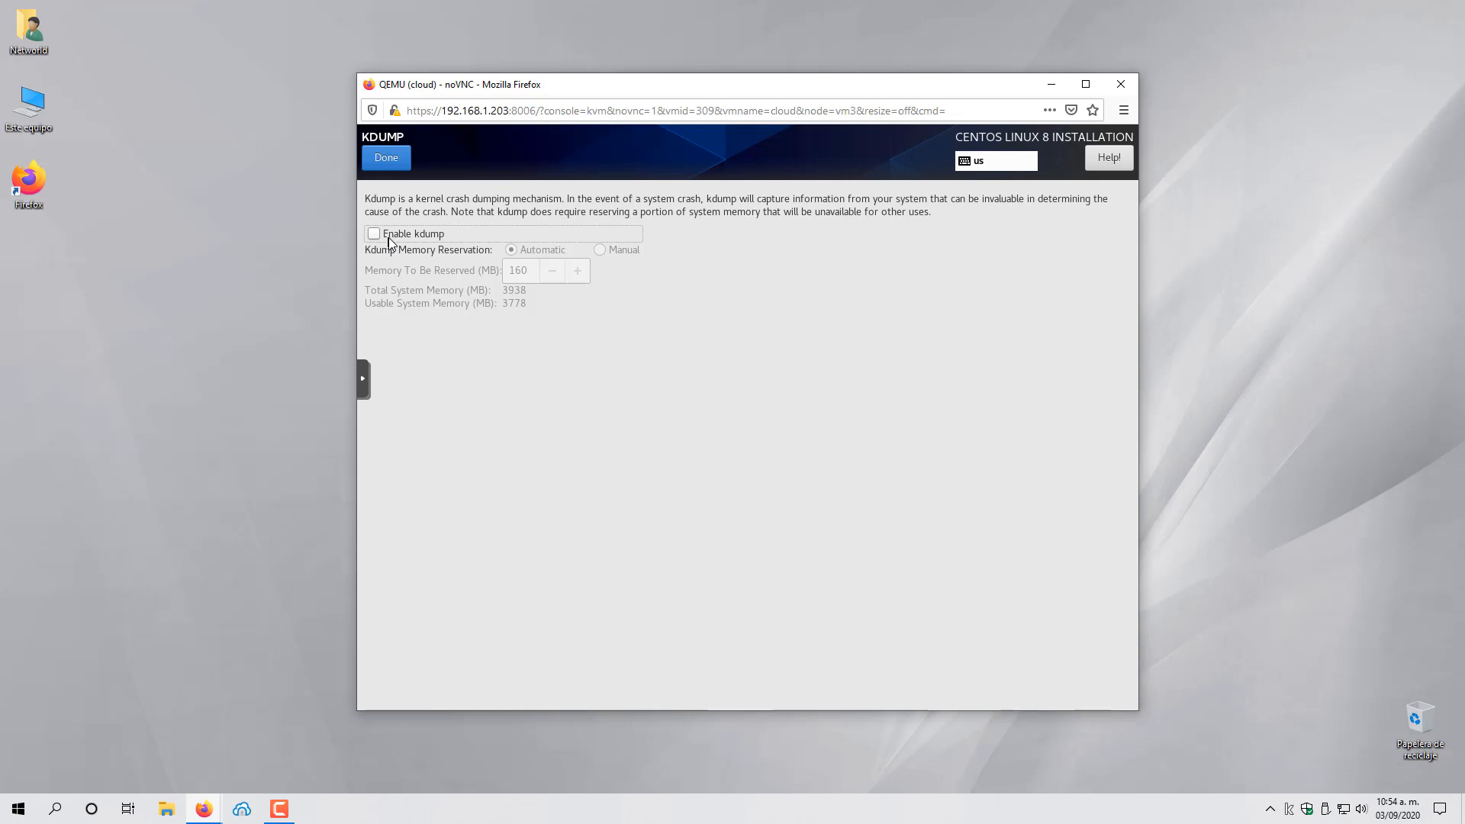
{"action": "left_click", "coordinate": [389, 238]}
{"action": "left_click", "coordinate": [416, 235]}
{"action": "left_click", "coordinate": [383, 151]}
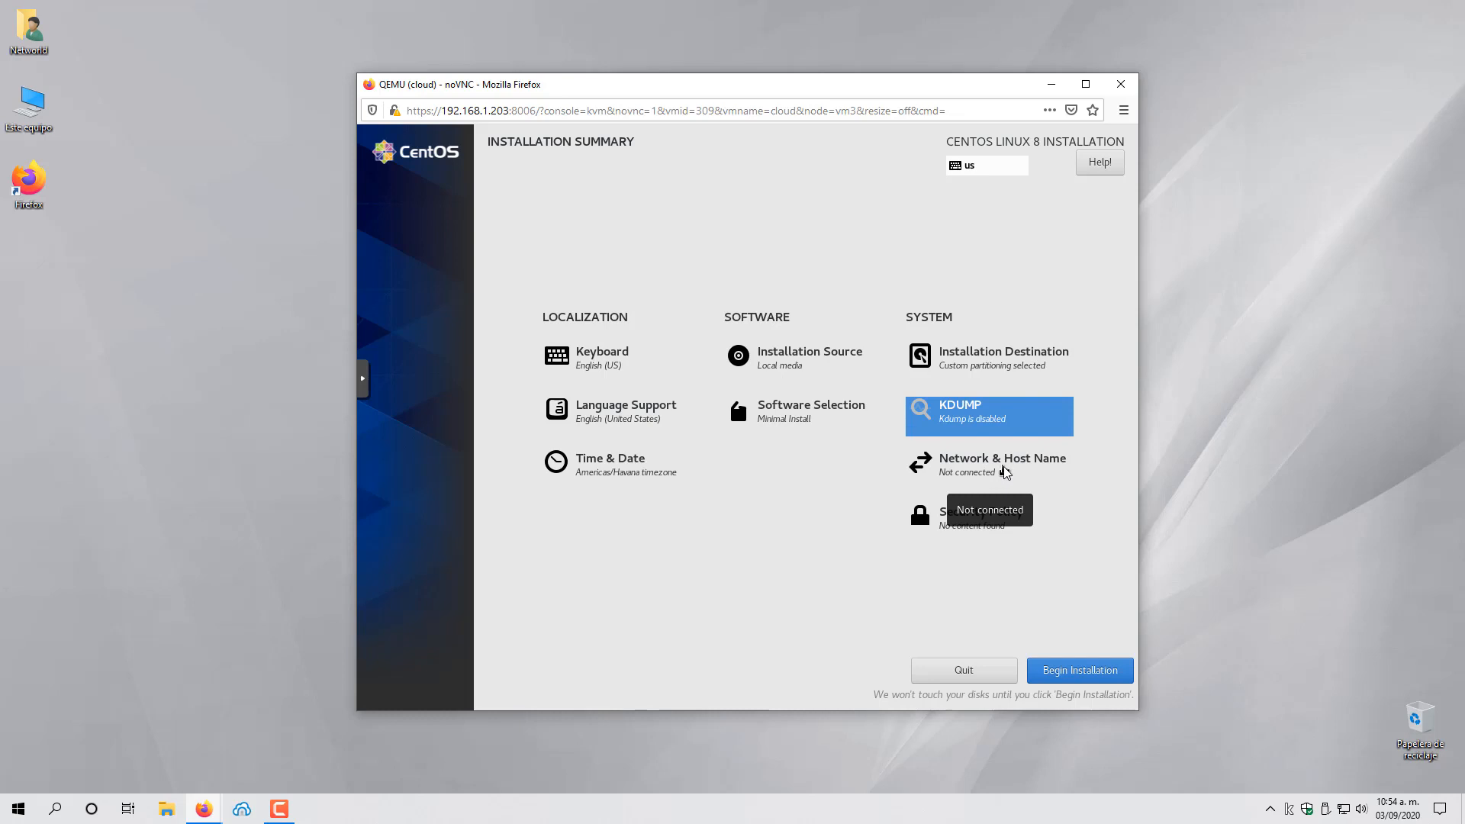
Enter cloud as the host name in the network and host name settings
{"action": "left_click", "coordinate": [1004, 467]}
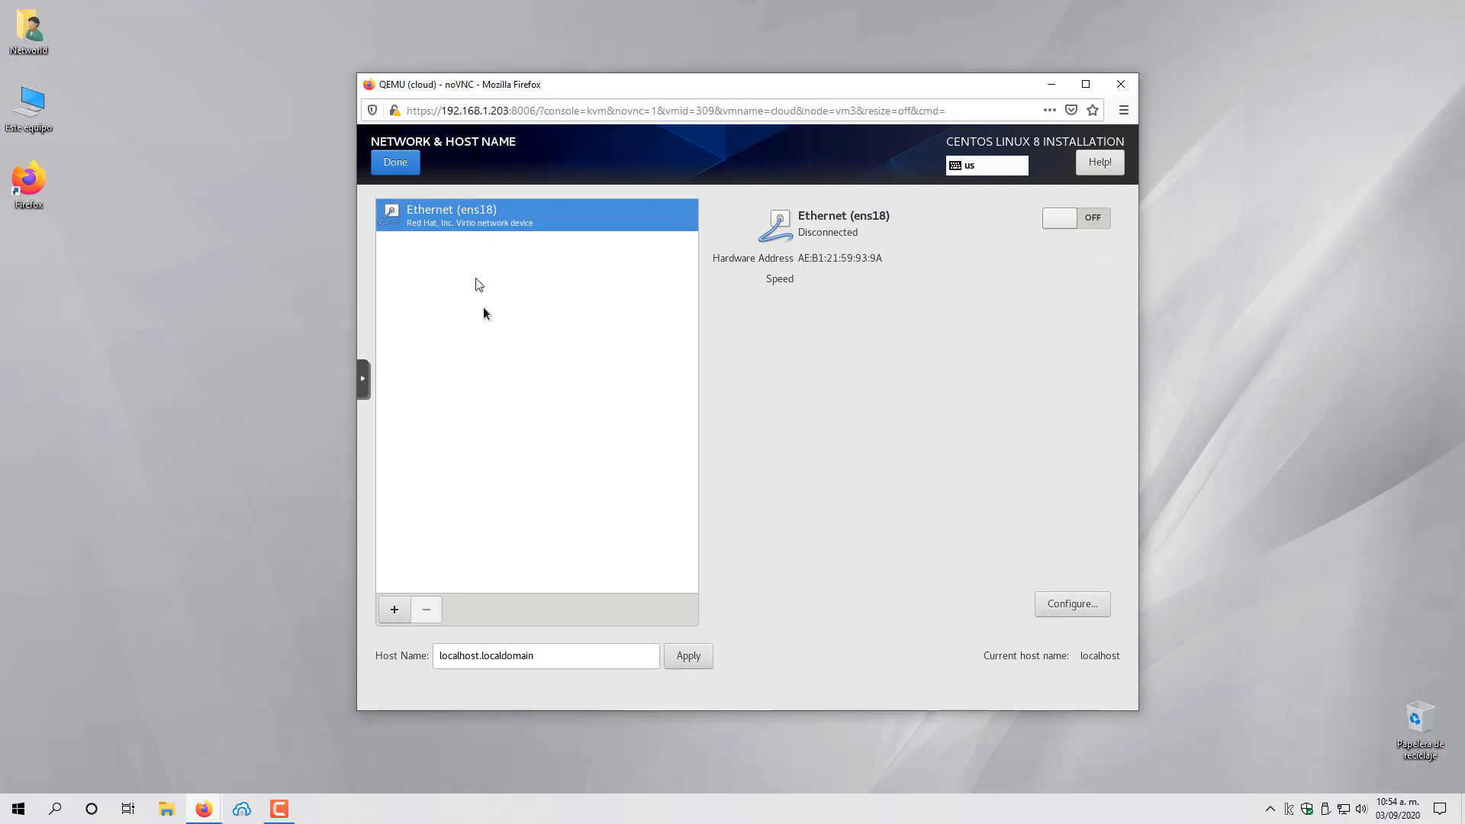
{"action": "triple_click", "coordinate": [548, 654]}
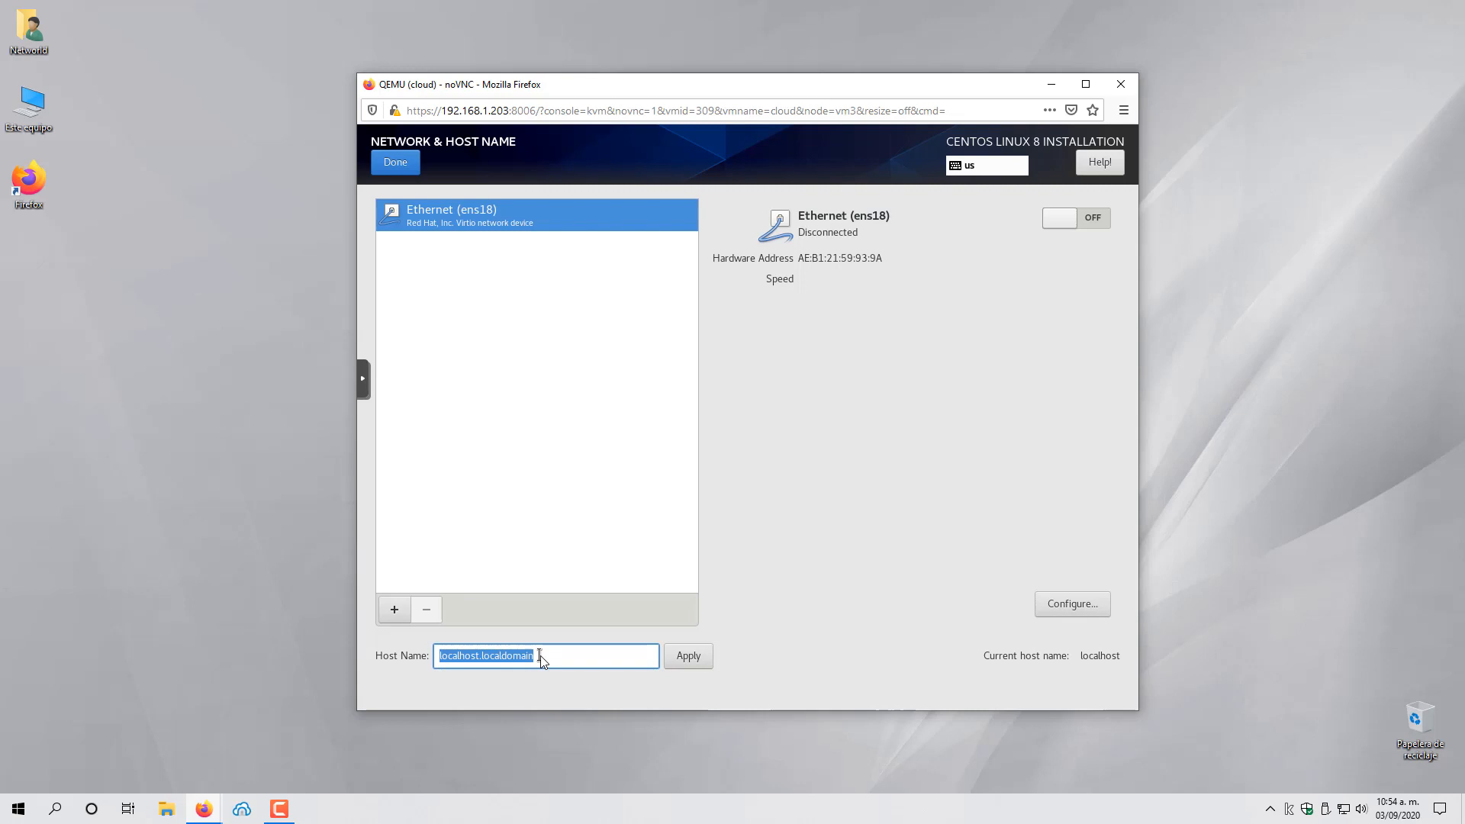
{"action": "type", "text": "cloud"}
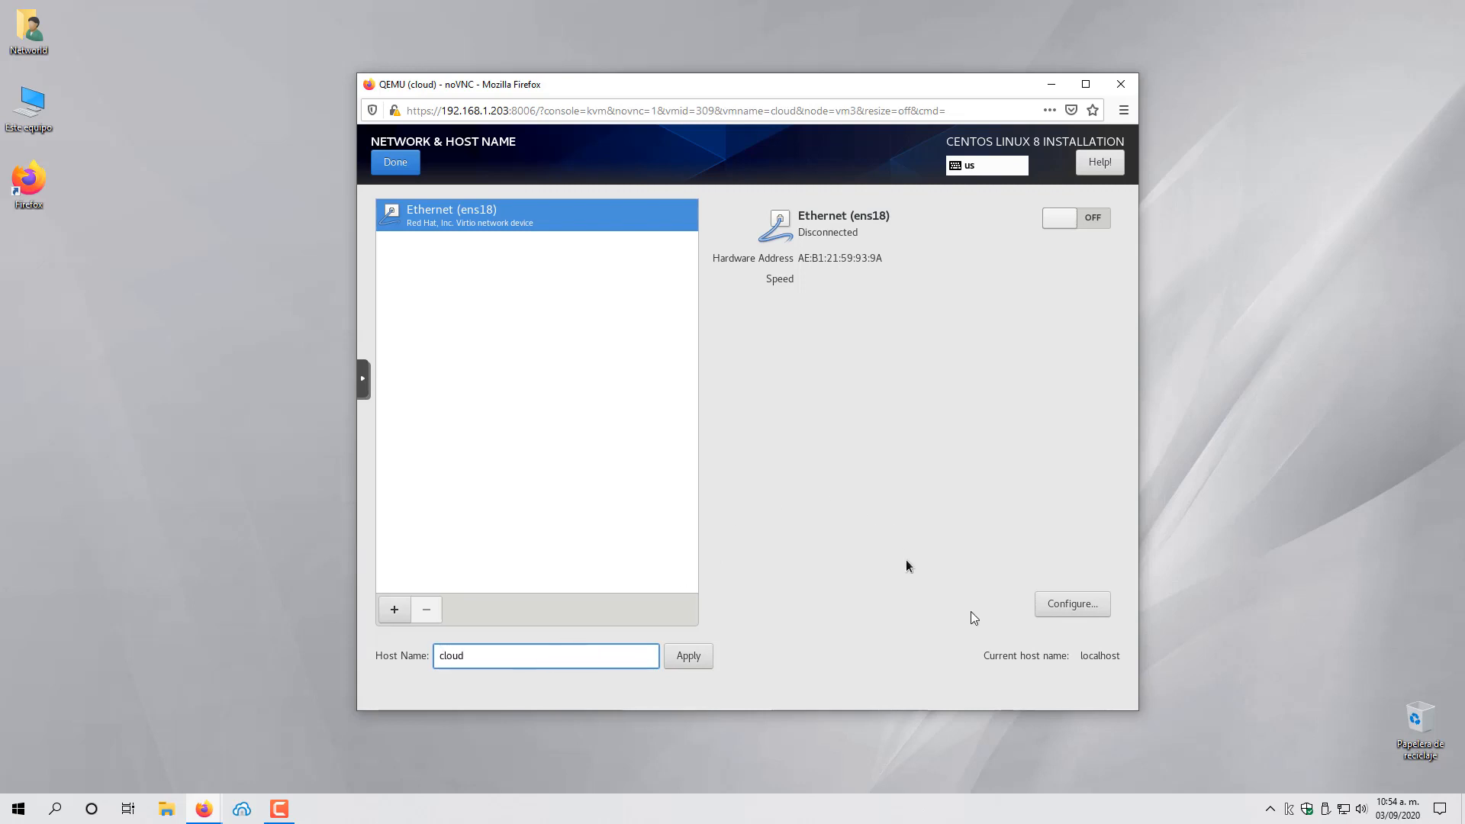
Open the ens18 Ethernet connection's configuration and set its IPv4 method to Manual
{"action": "left_click", "coordinate": [1071, 615]}
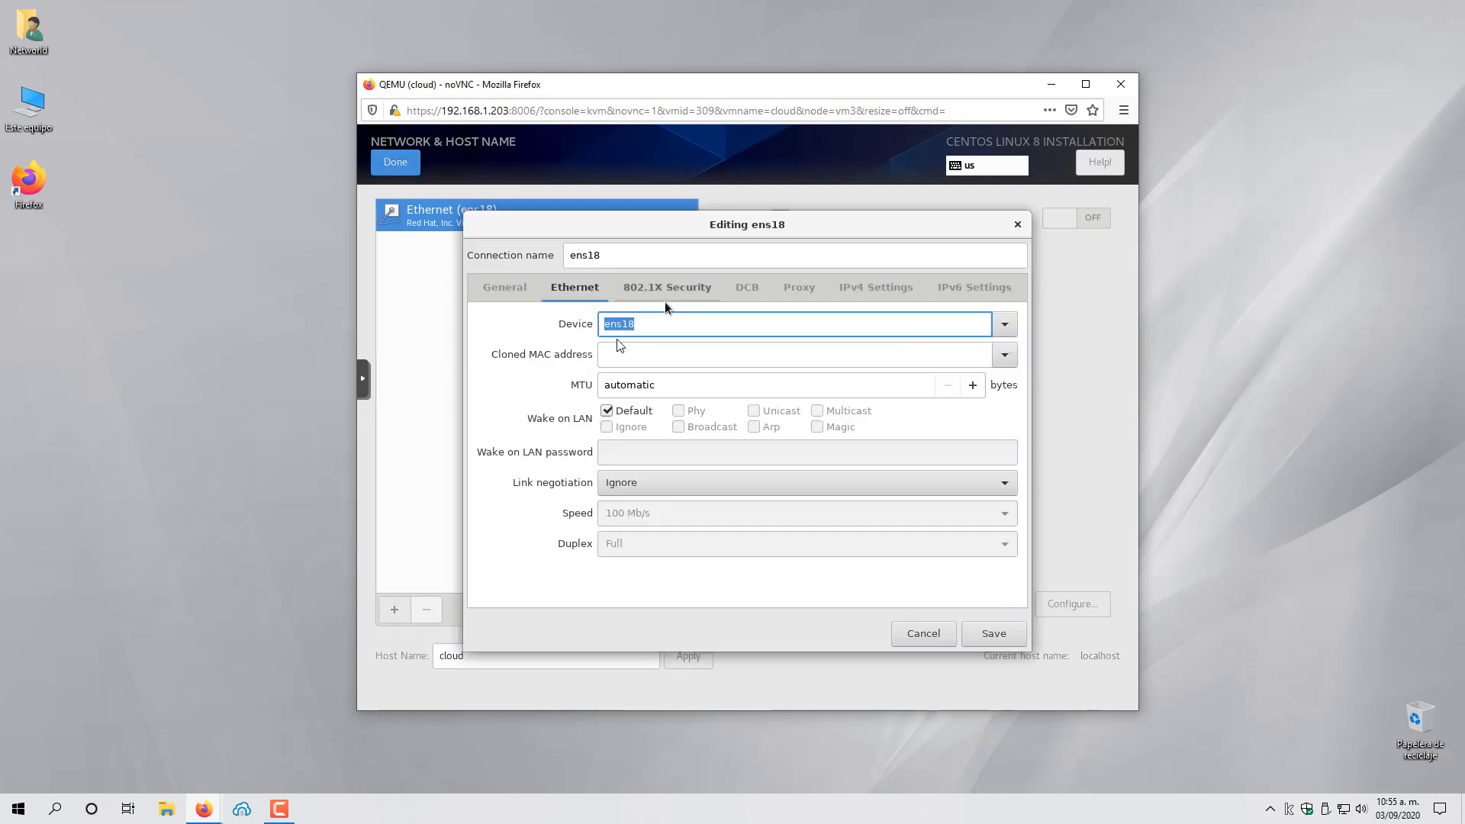
{"action": "left_click", "coordinate": [815, 302]}
{"action": "left_click", "coordinate": [866, 296]}
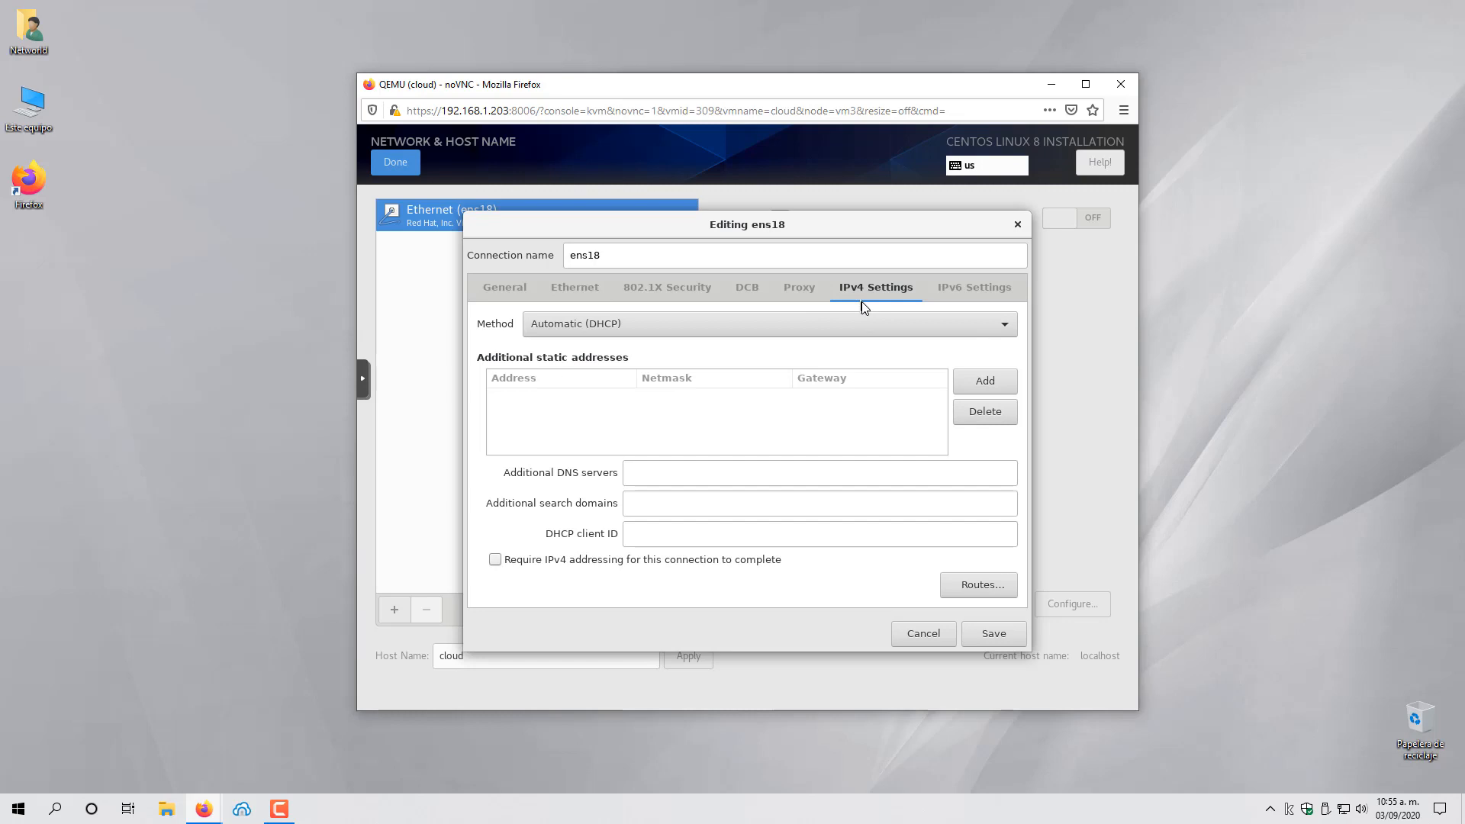
{"action": "left_click", "coordinate": [599, 328]}
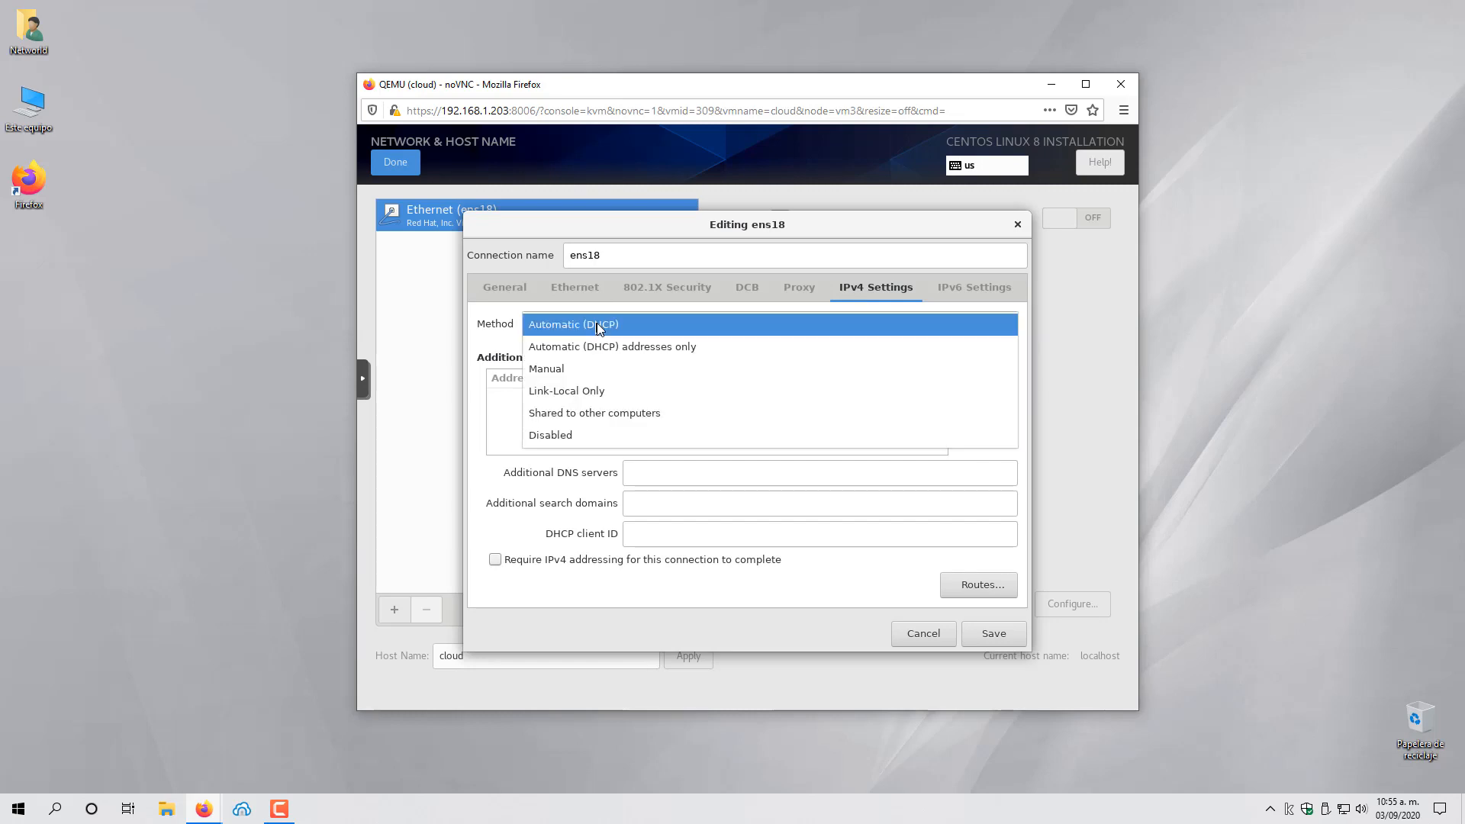
{"action": "left_click", "coordinate": [549, 374]}
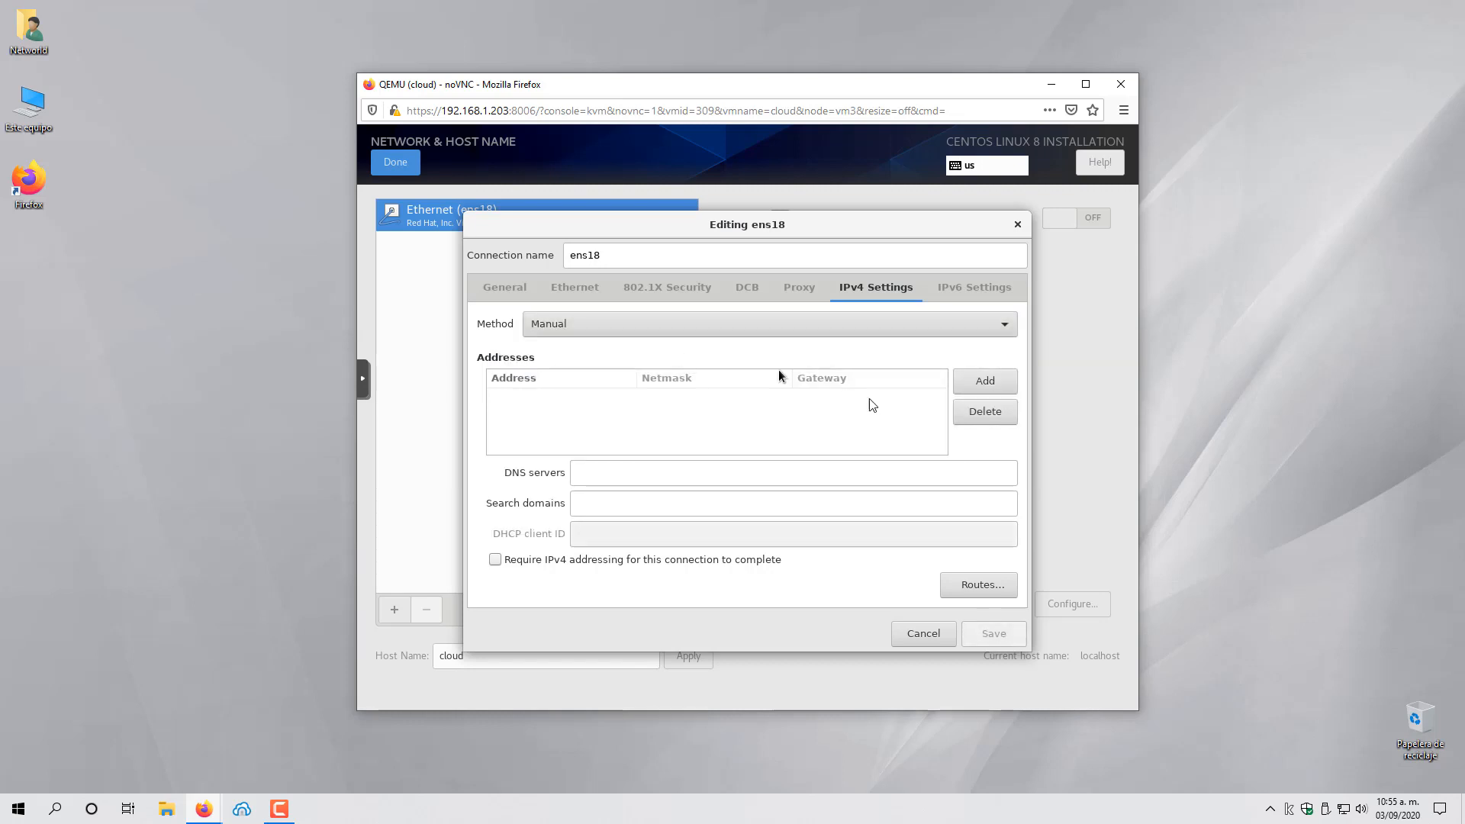
Add the IPv4 address 192.168.1.9 with netmask 24 and gateway 192.168.1.1 to the ens18 connection
{"action": "left_click", "coordinate": [981, 382]}
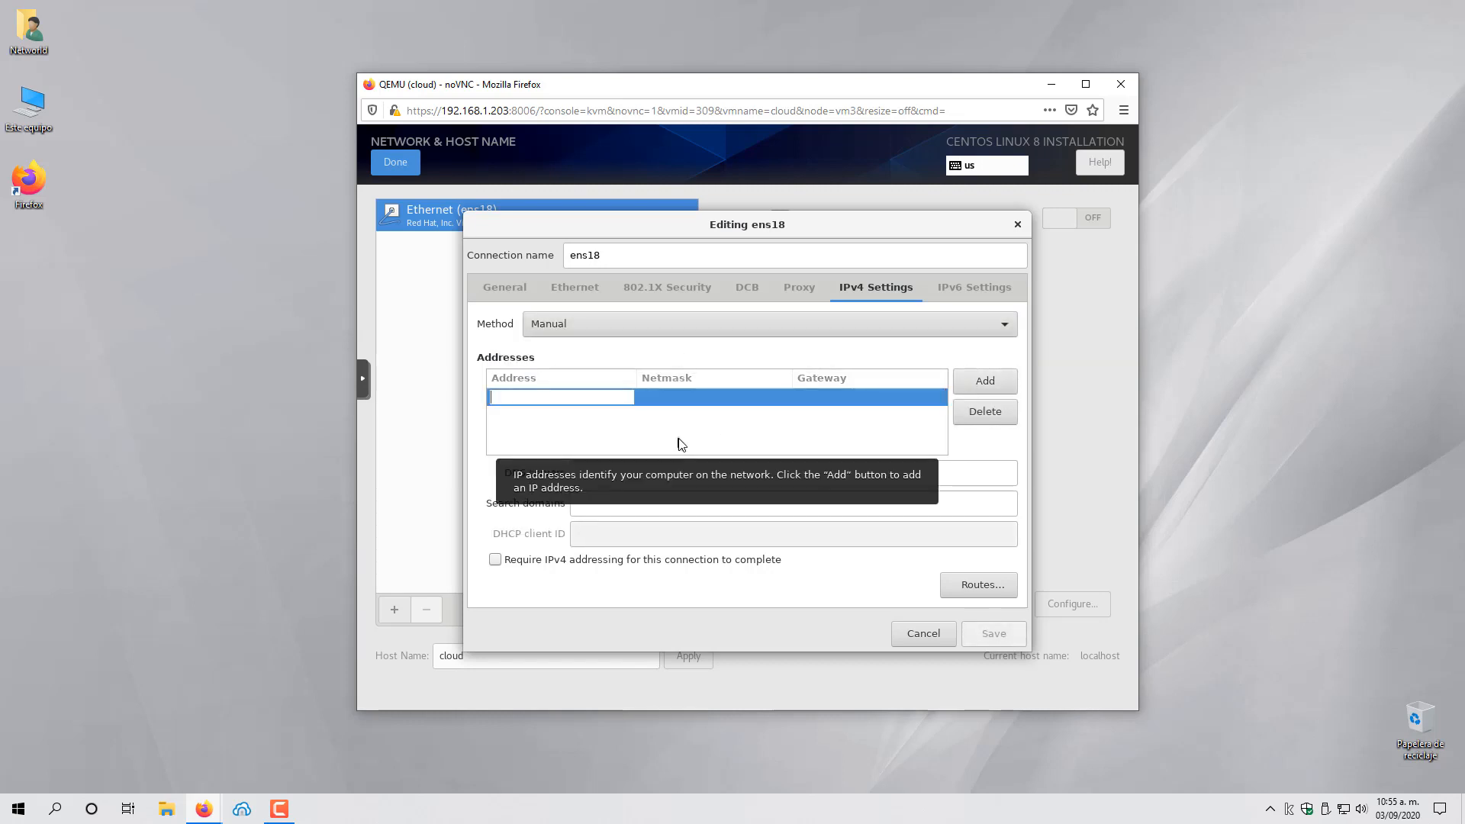
{"action": "type", "text": "192."}
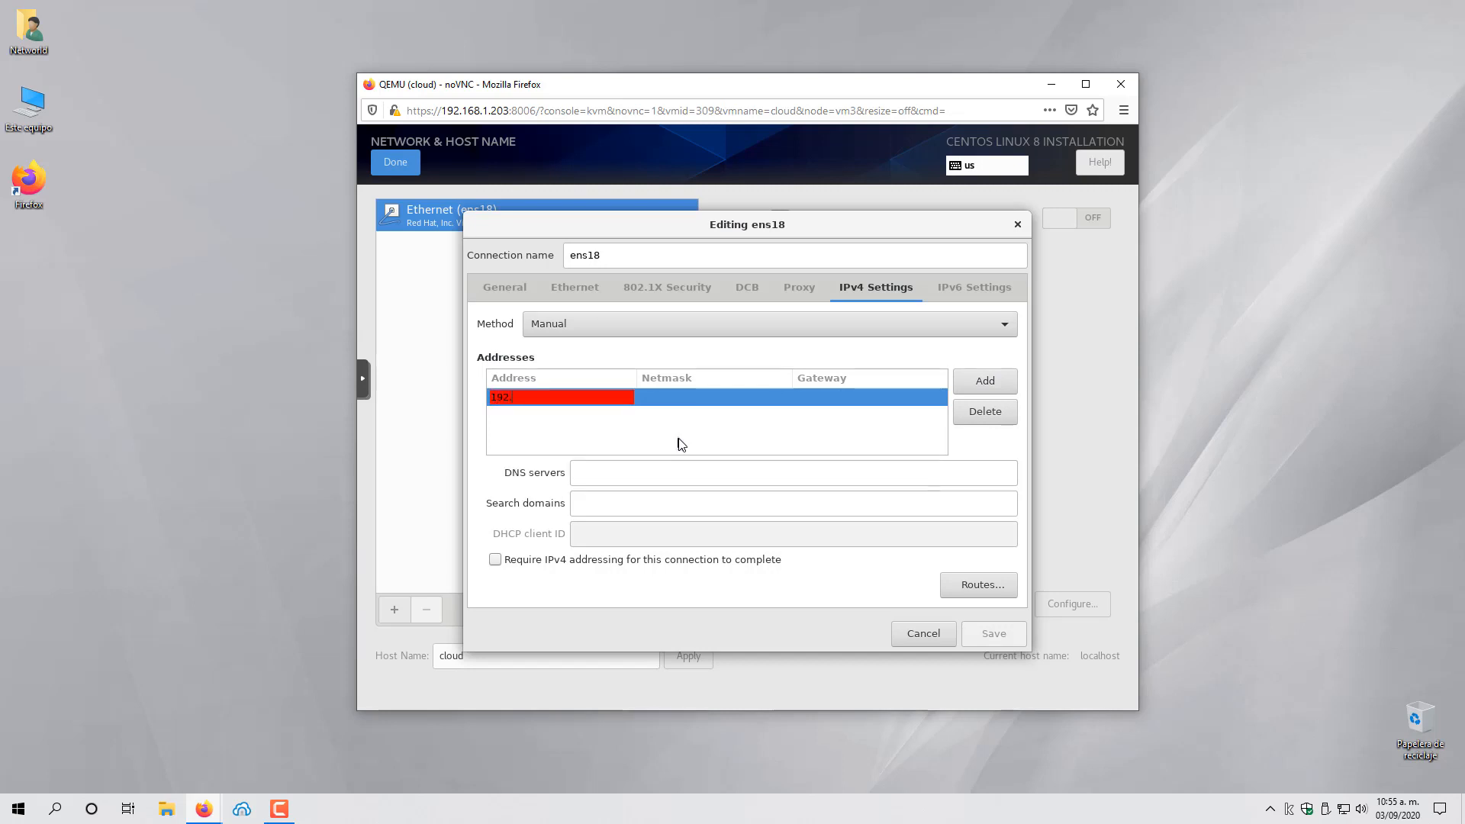
{"action": "type", "text": "168.1.9"}
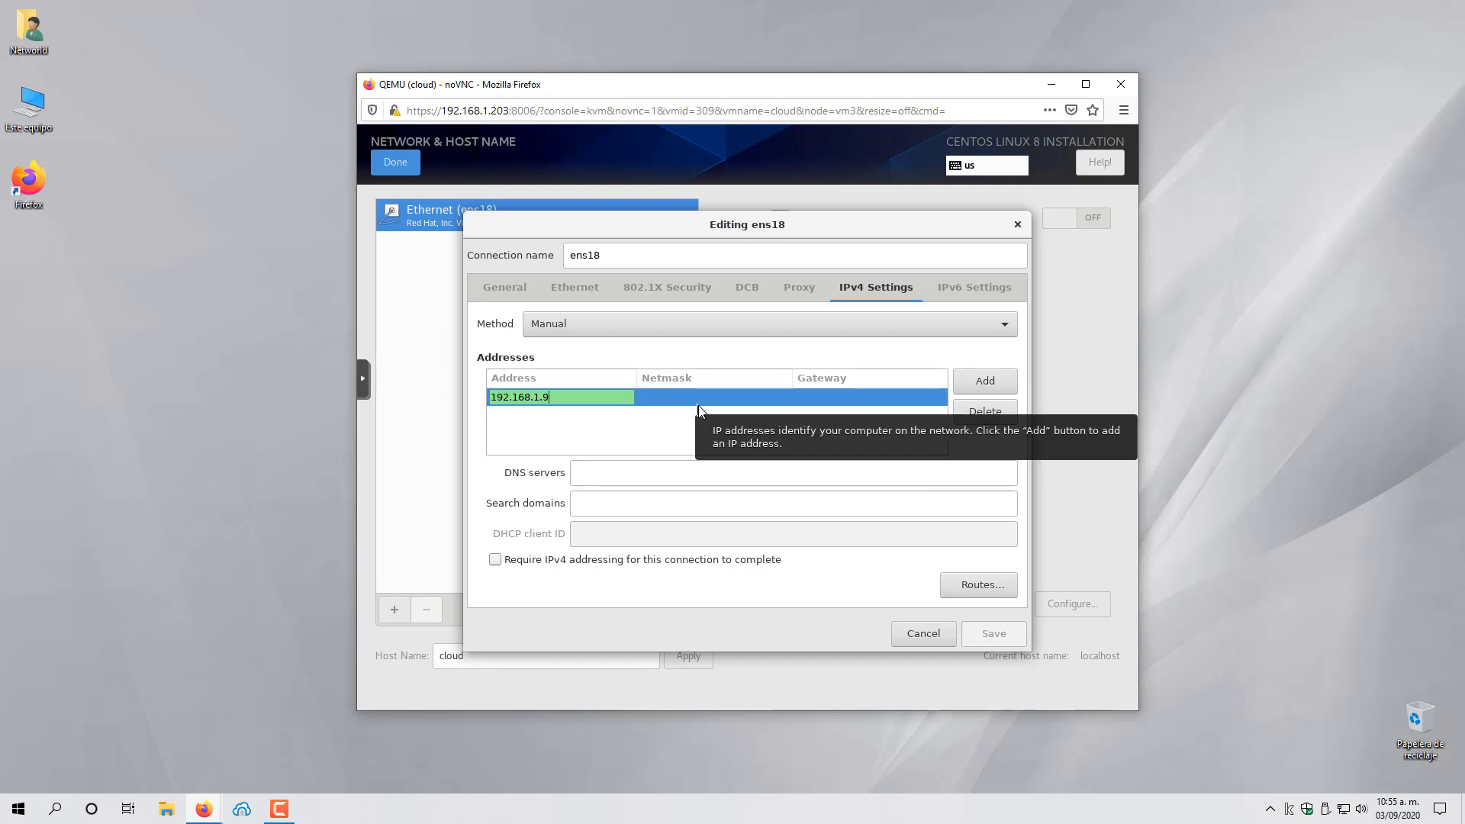
{"action": "key", "text": "Tab"}
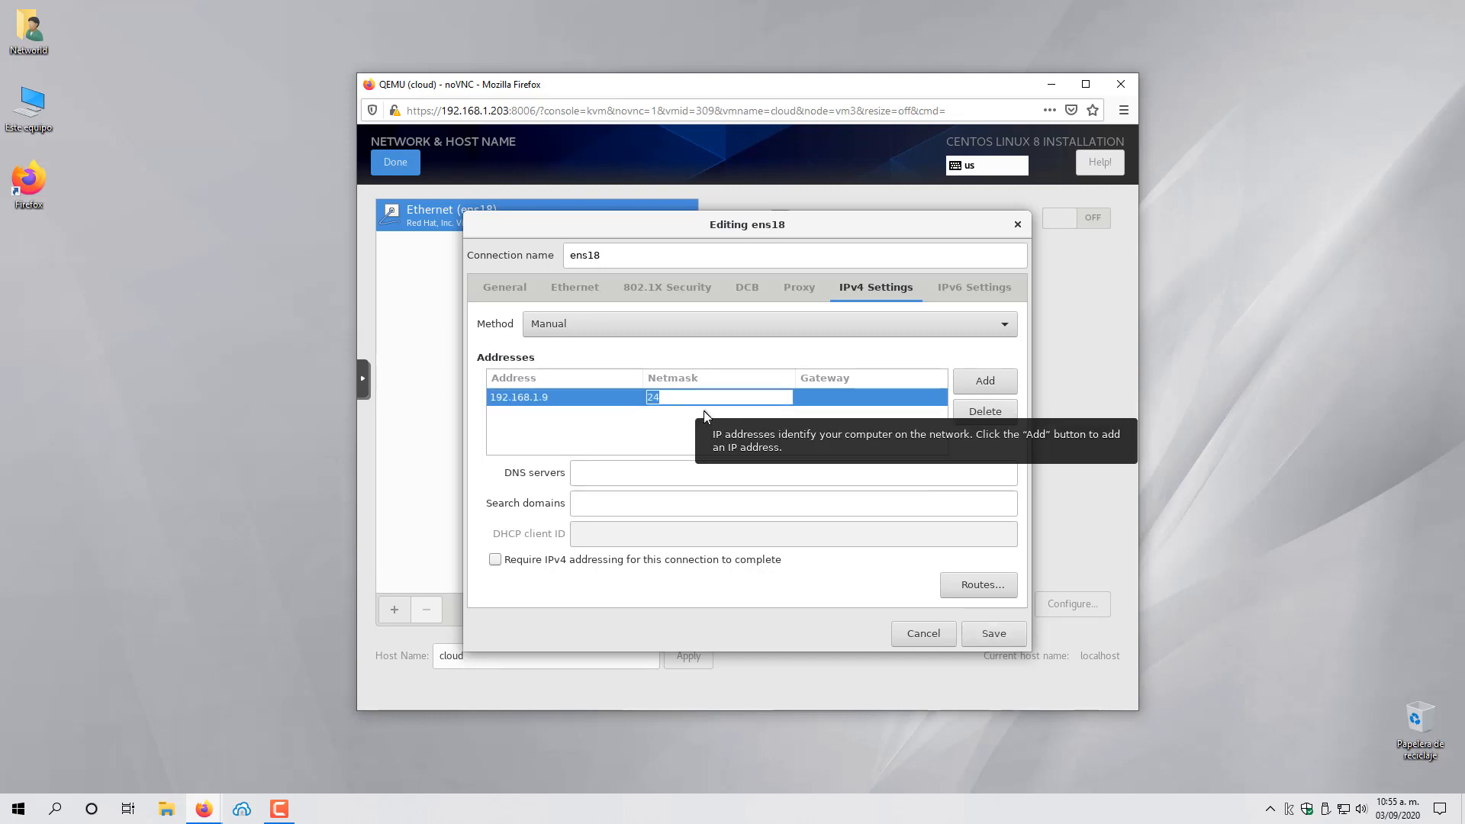
{"action": "left_click", "coordinate": [855, 396]}
{"action": "type", "text": "192"}
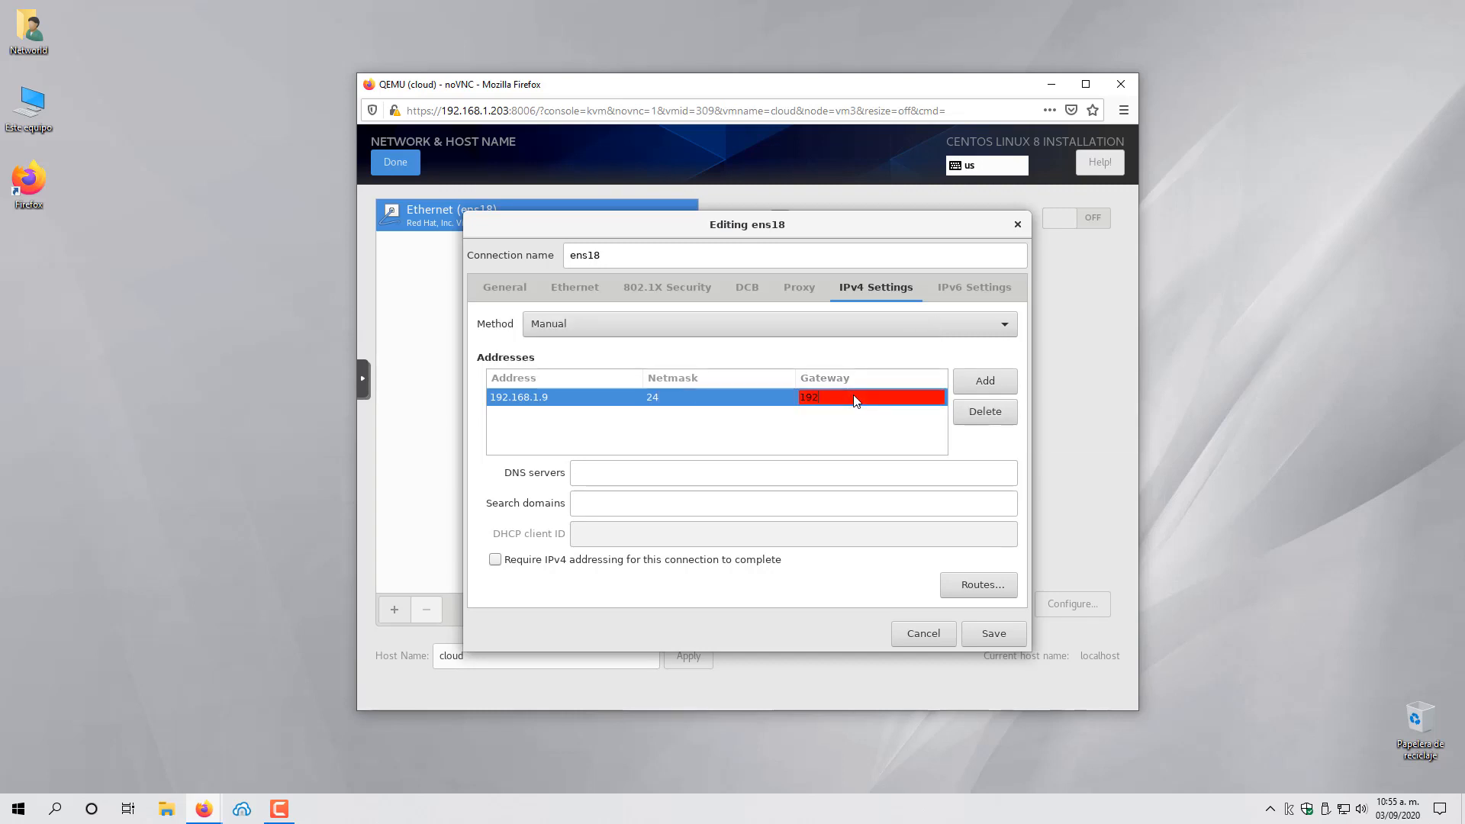
{"action": "type", "text": ".168.1.1"}
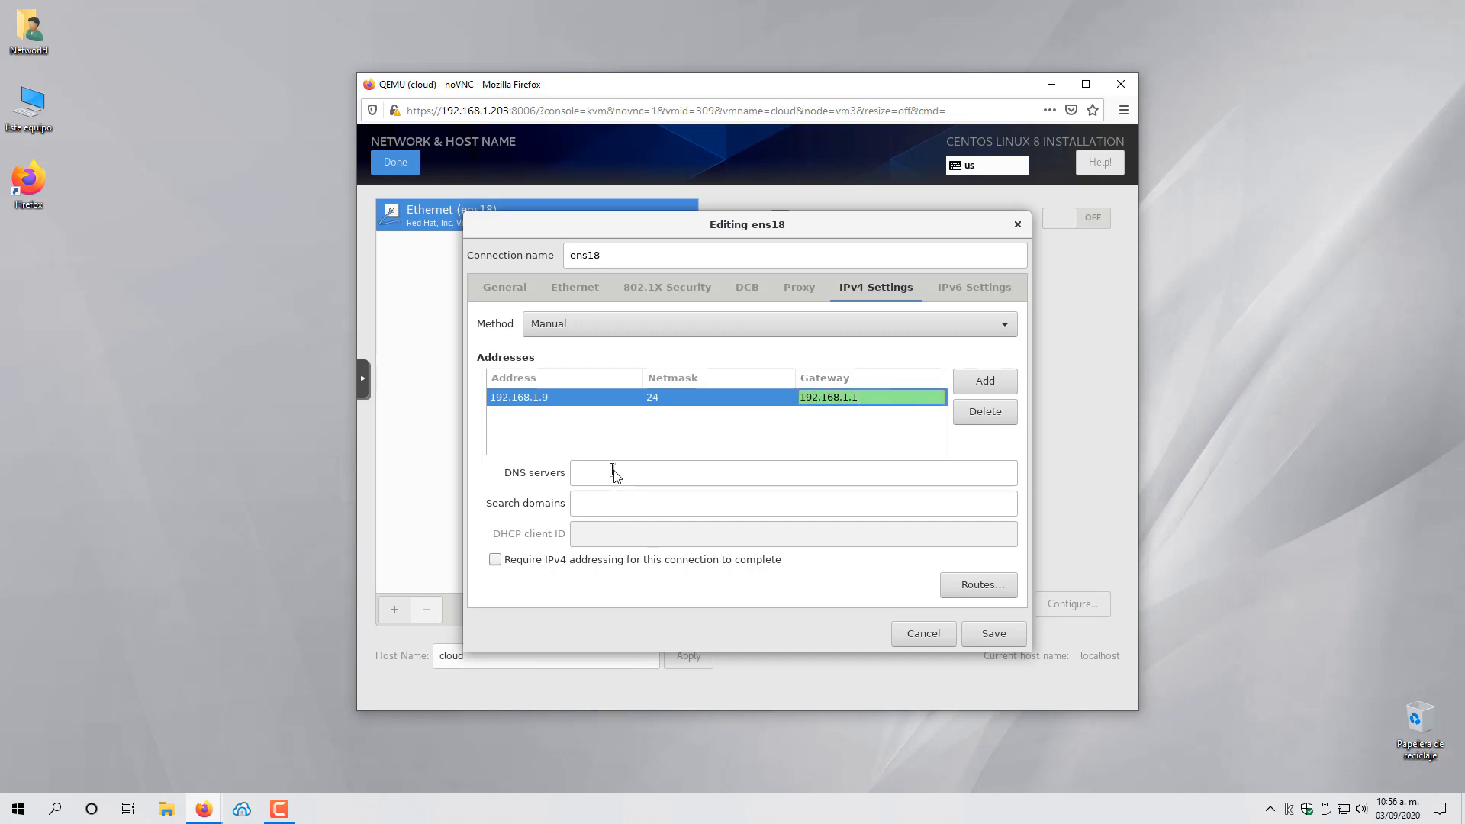
Set the ens18 connection's IPv4 DNS server to 192.168.1.2
{"action": "left_click", "coordinate": [697, 476]}
{"action": "type", "text": "1"}
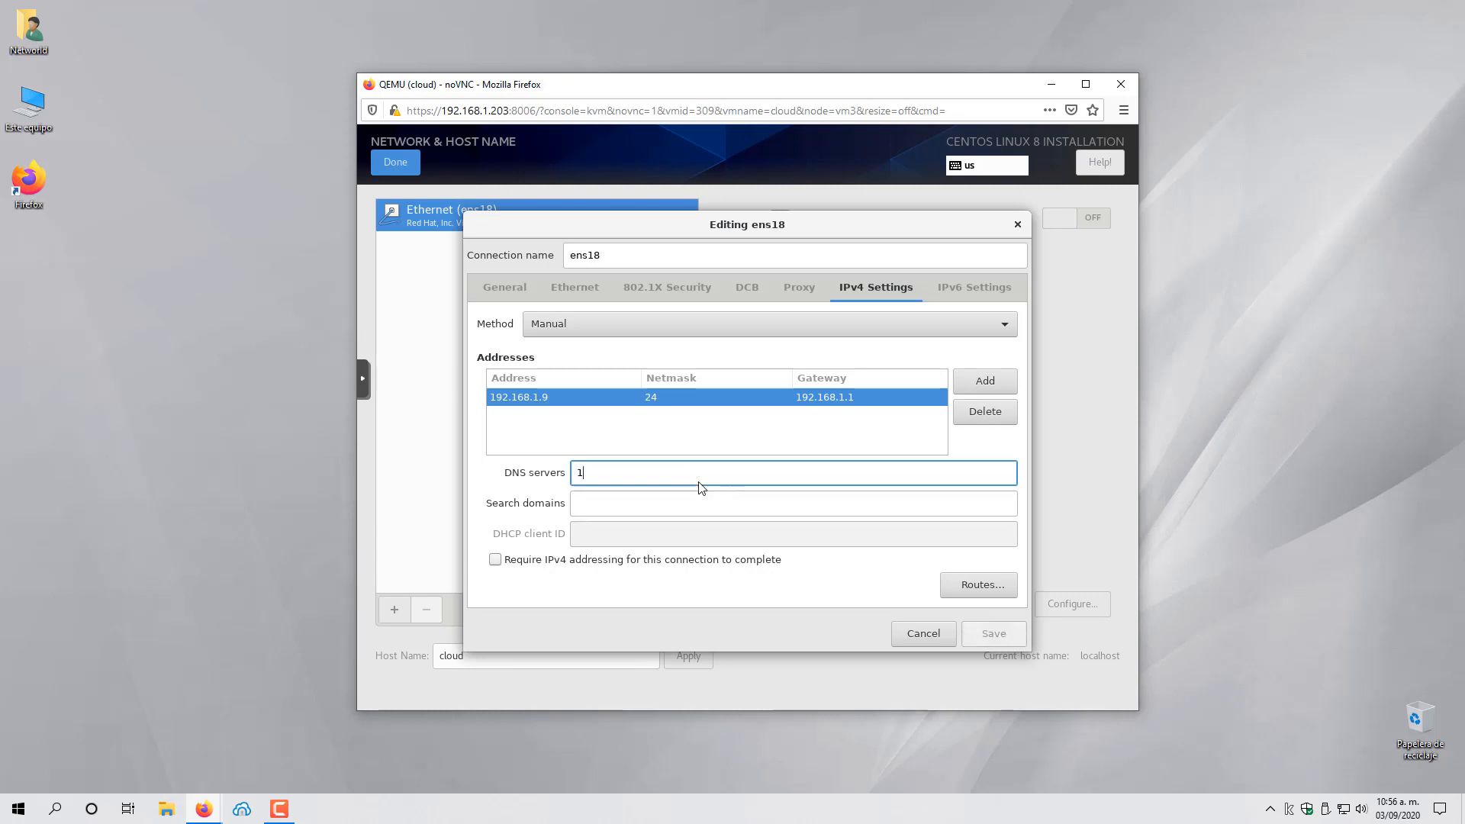
{"action": "type", "text": "92.168.1.2"}
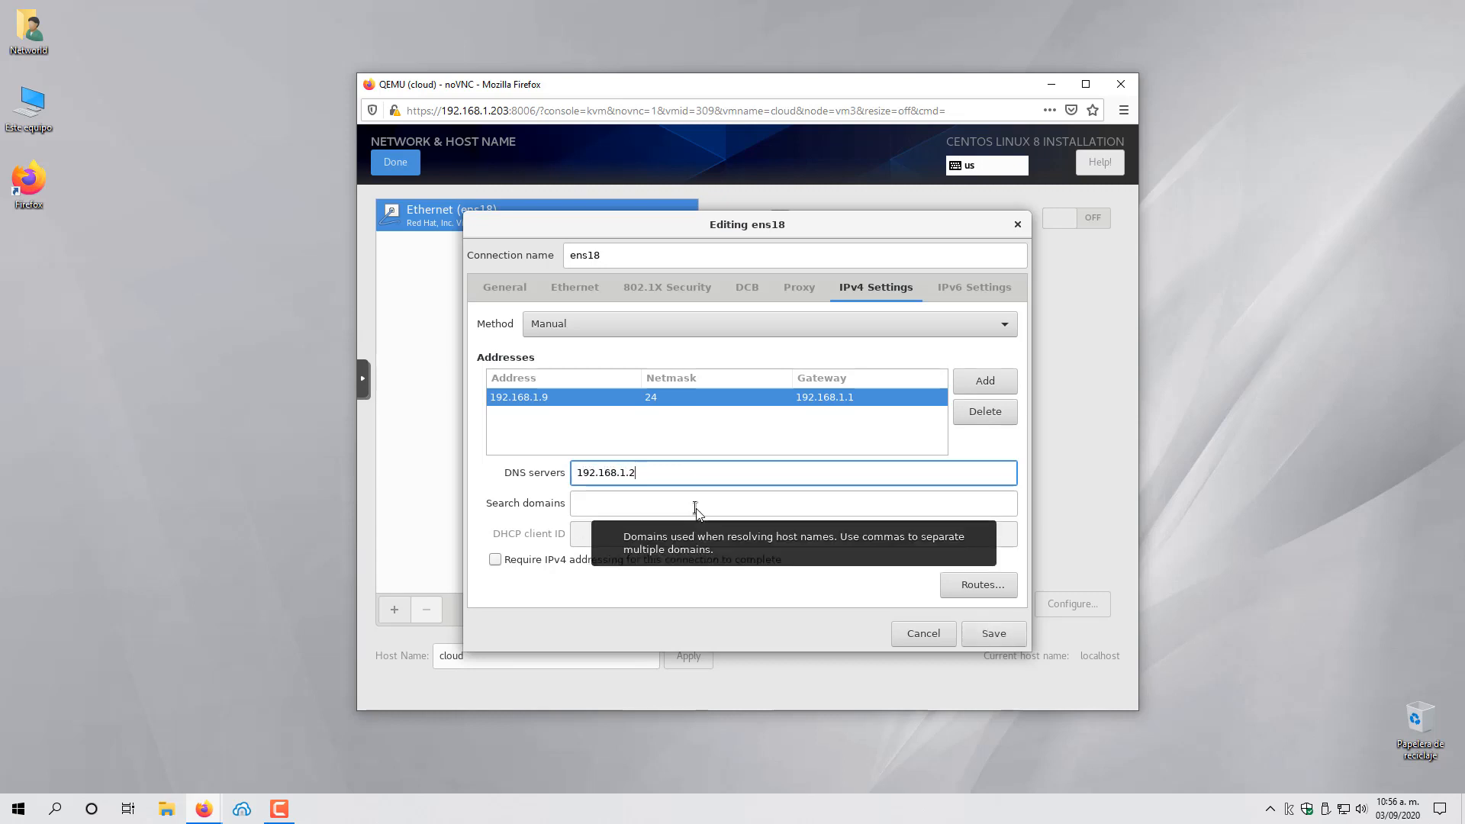
{"action": "left_click", "coordinate": [695, 507]}
{"action": "type", "text": "ecim.co.cu"}
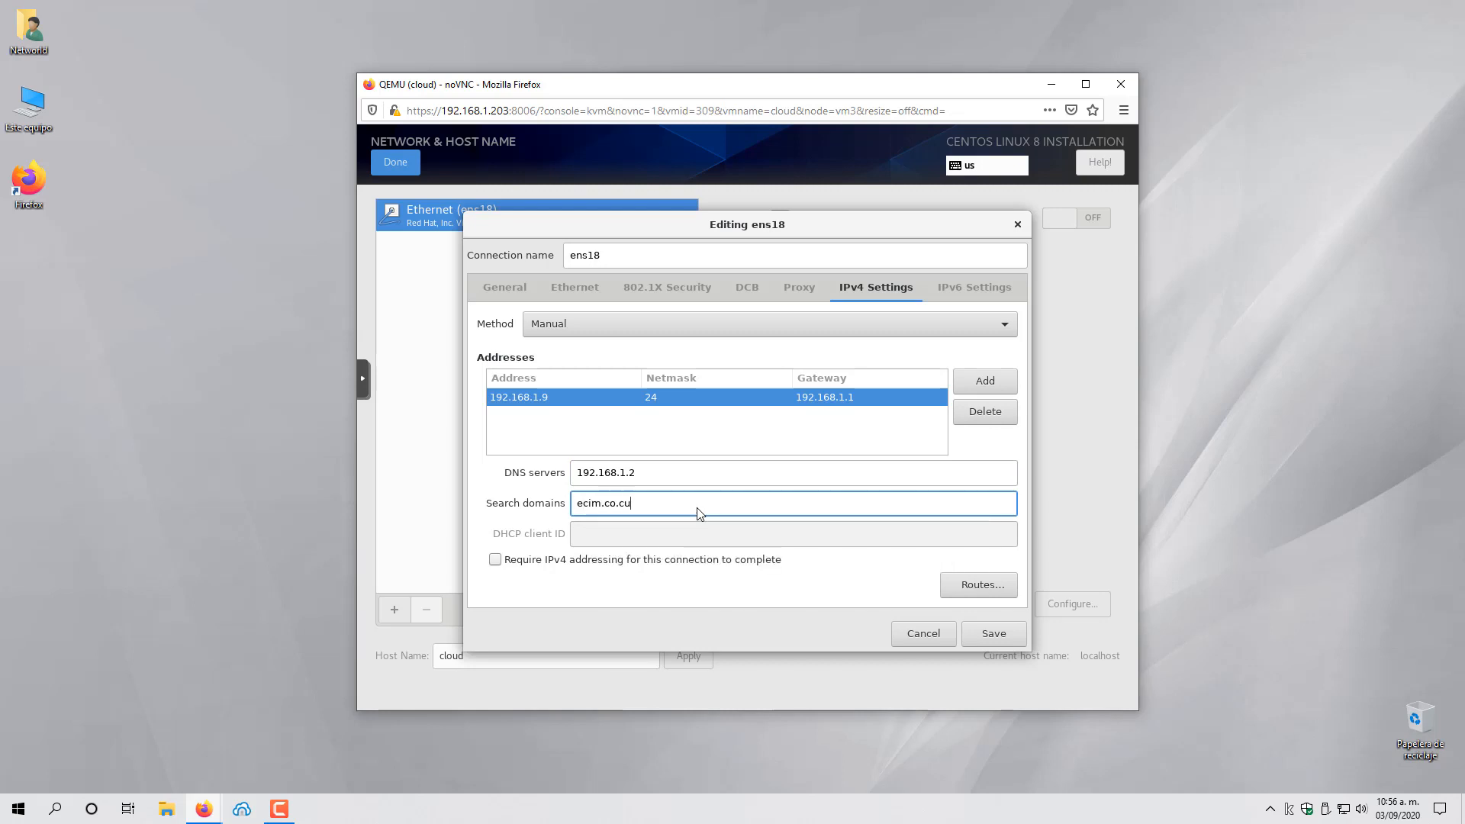
{"action": "left_click_drag", "start_coordinate": [671, 503], "coordinate": [573, 501]}
{"action": "key", "text": "BackSpace"}
{"action": "left_click", "coordinate": [850, 474]}
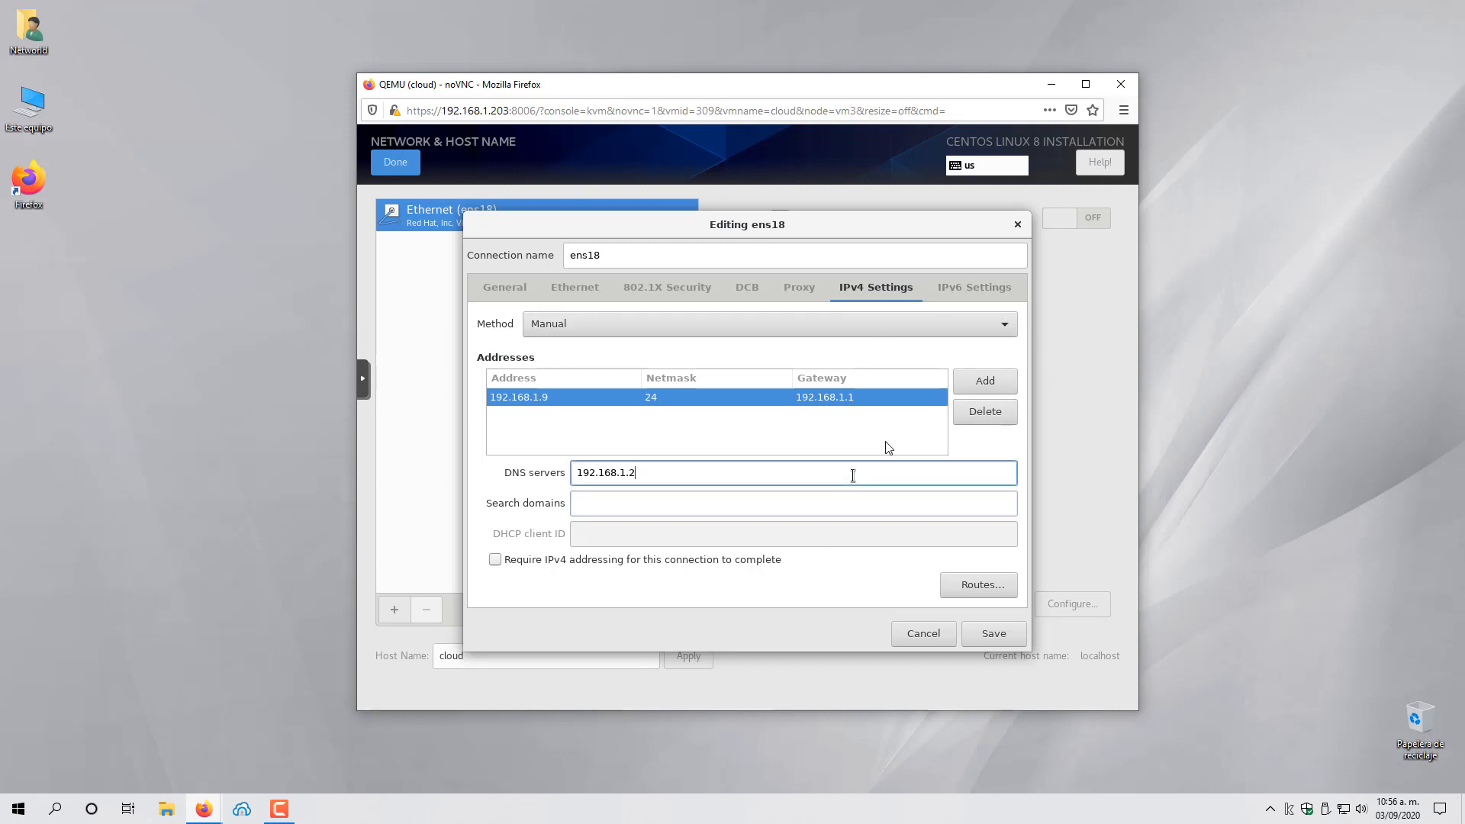
Set the IPv6 method of the ens18 connection to Ignore and save the connection
{"action": "left_click", "coordinate": [978, 294]}
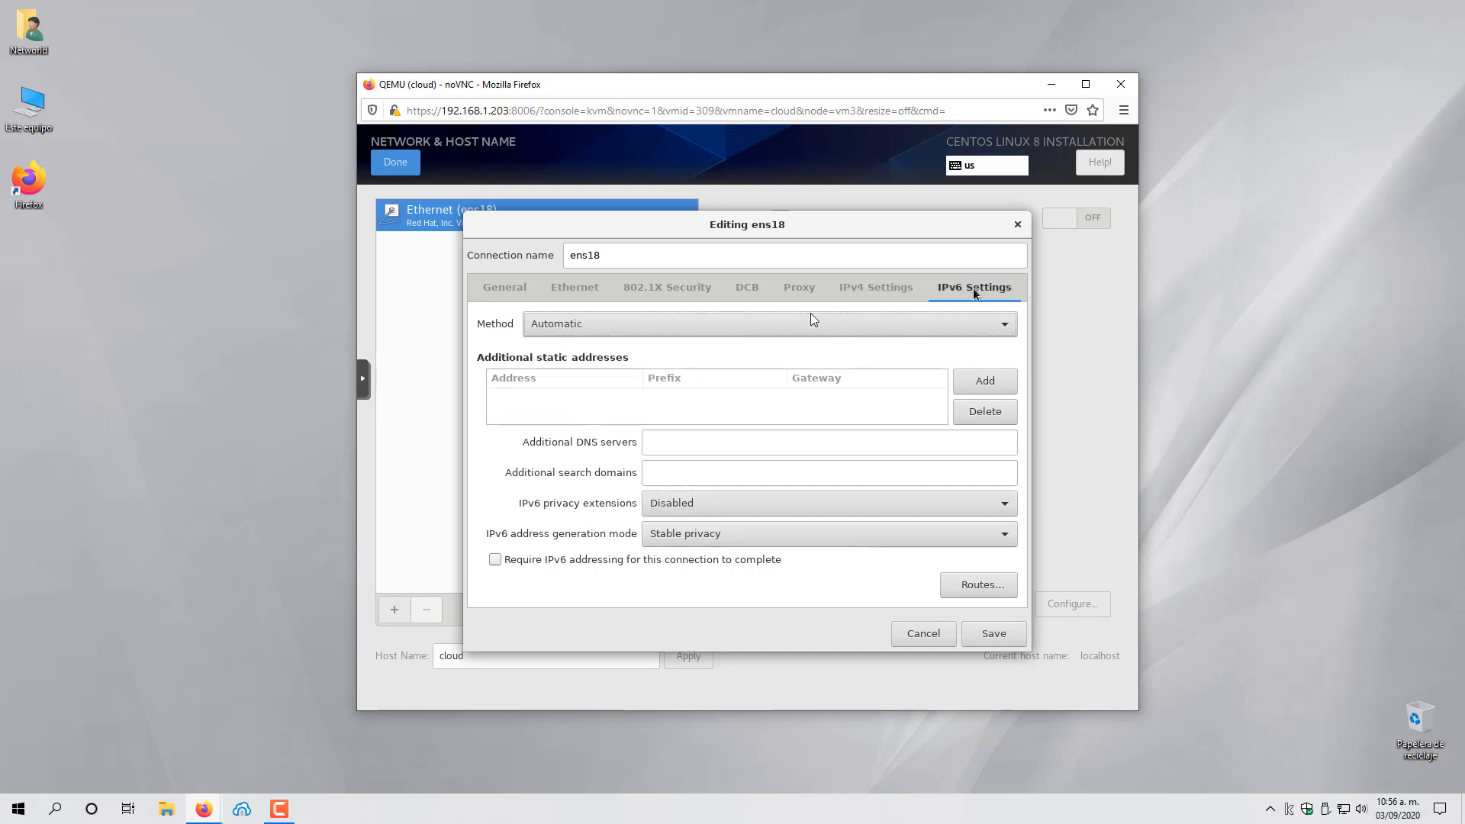
{"action": "left_click", "coordinate": [891, 329]}
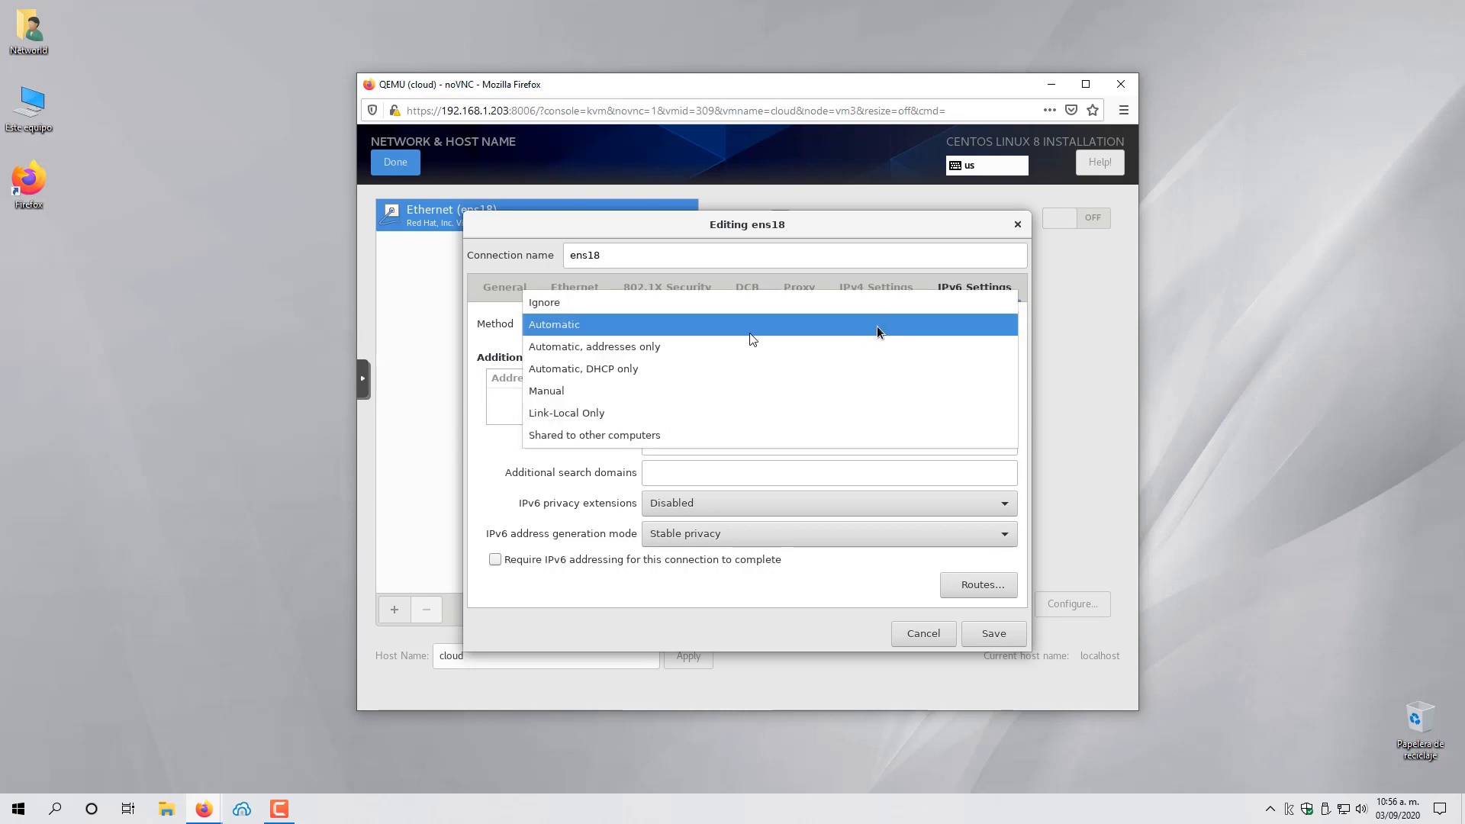
{"action": "left_click", "coordinate": [752, 303]}
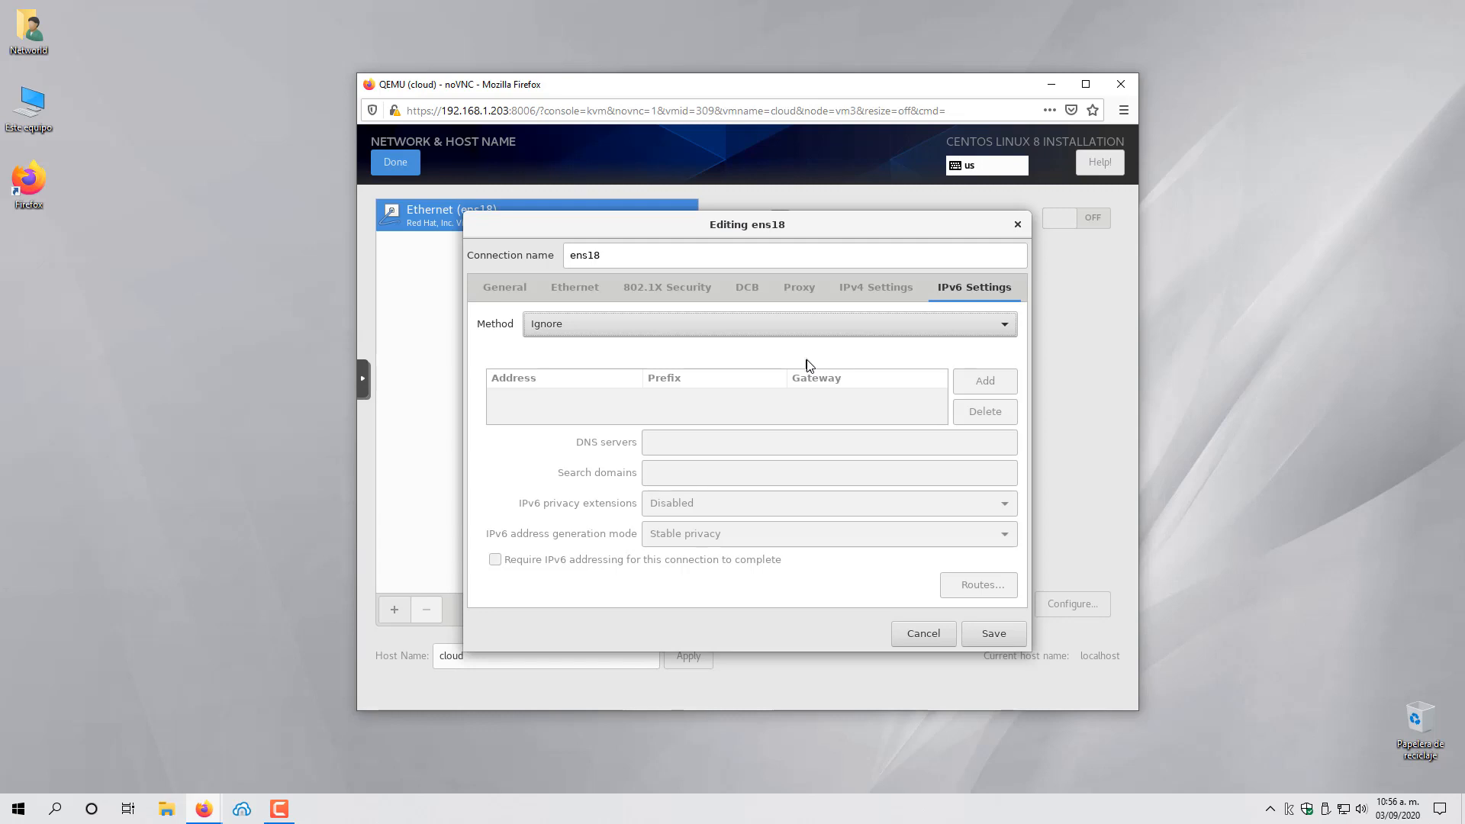
{"action": "left_click", "coordinate": [702, 324]}
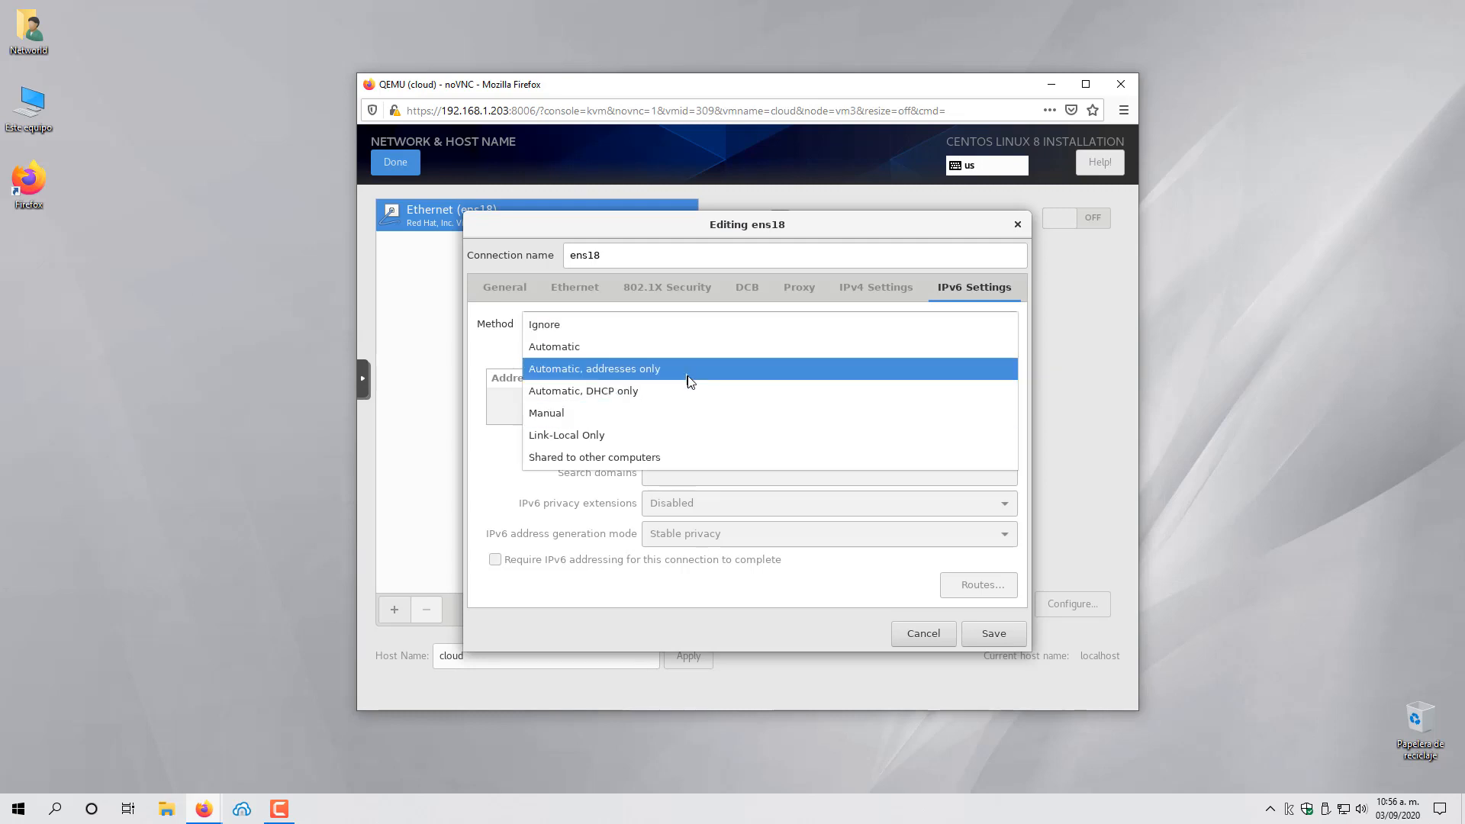
{"action": "left_click", "coordinate": [870, 229]}
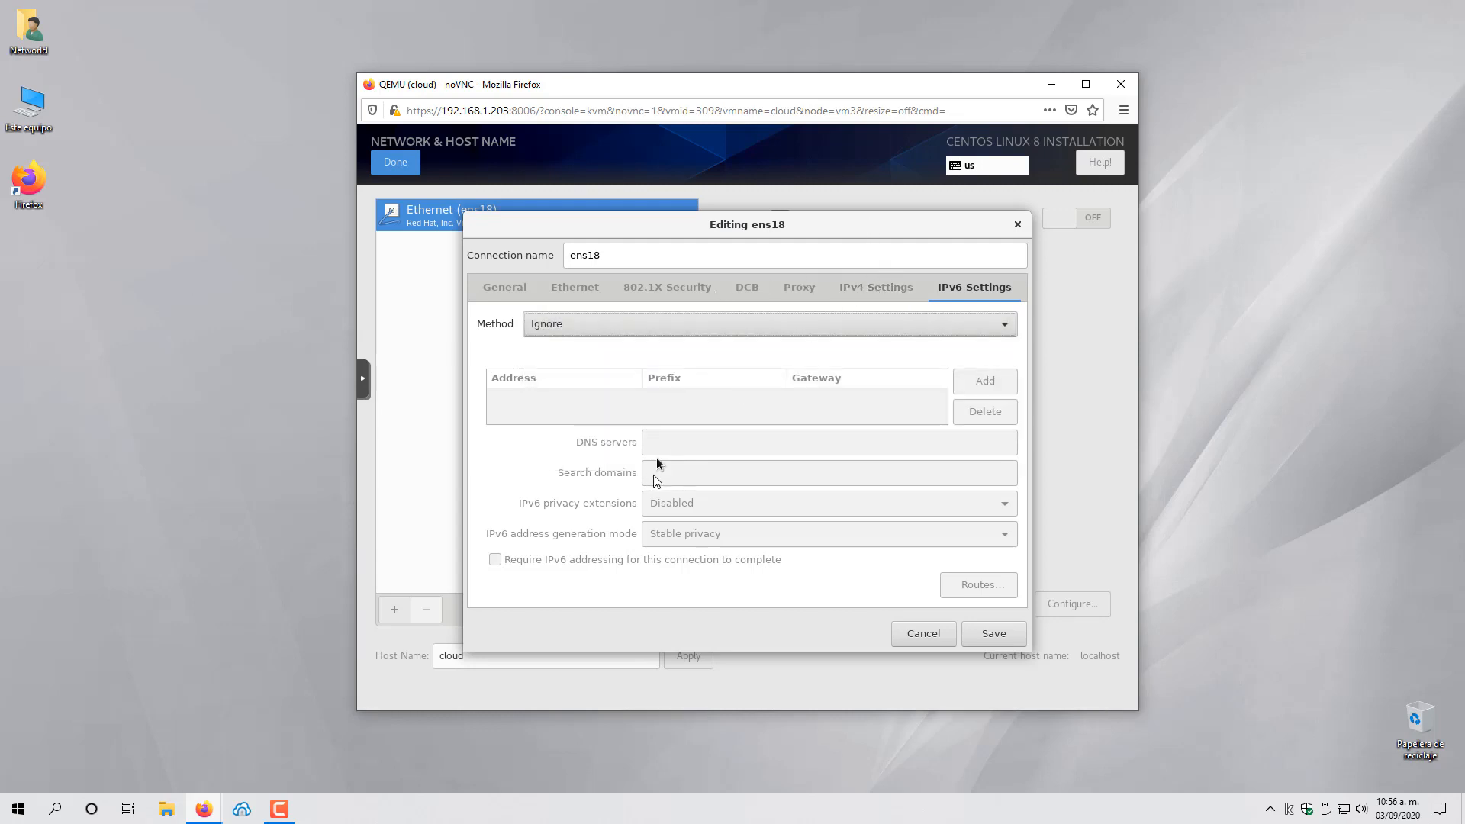
{"action": "left_click", "coordinate": [834, 287]}
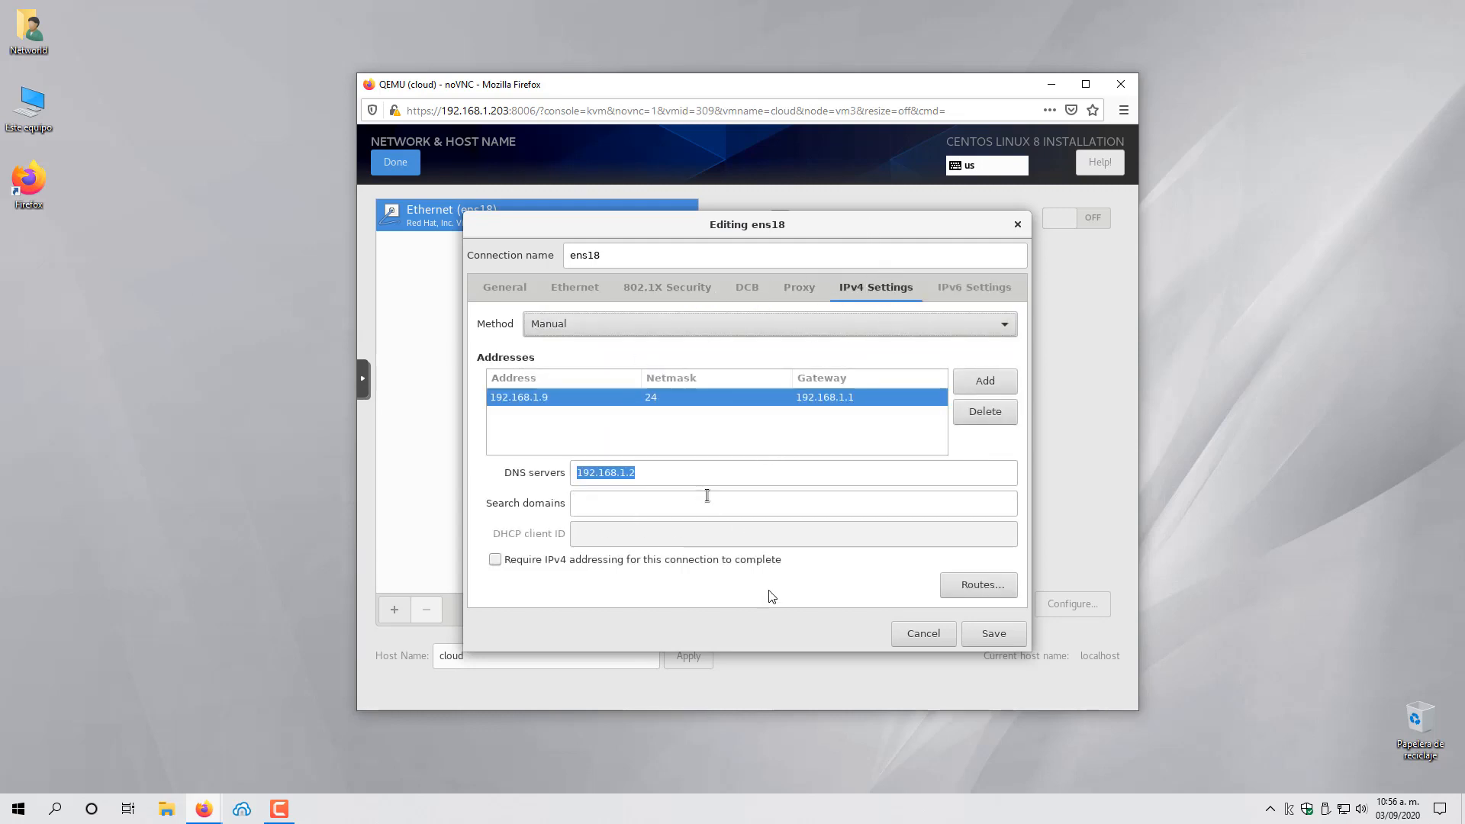
{"action": "left_click", "coordinate": [992, 640]}
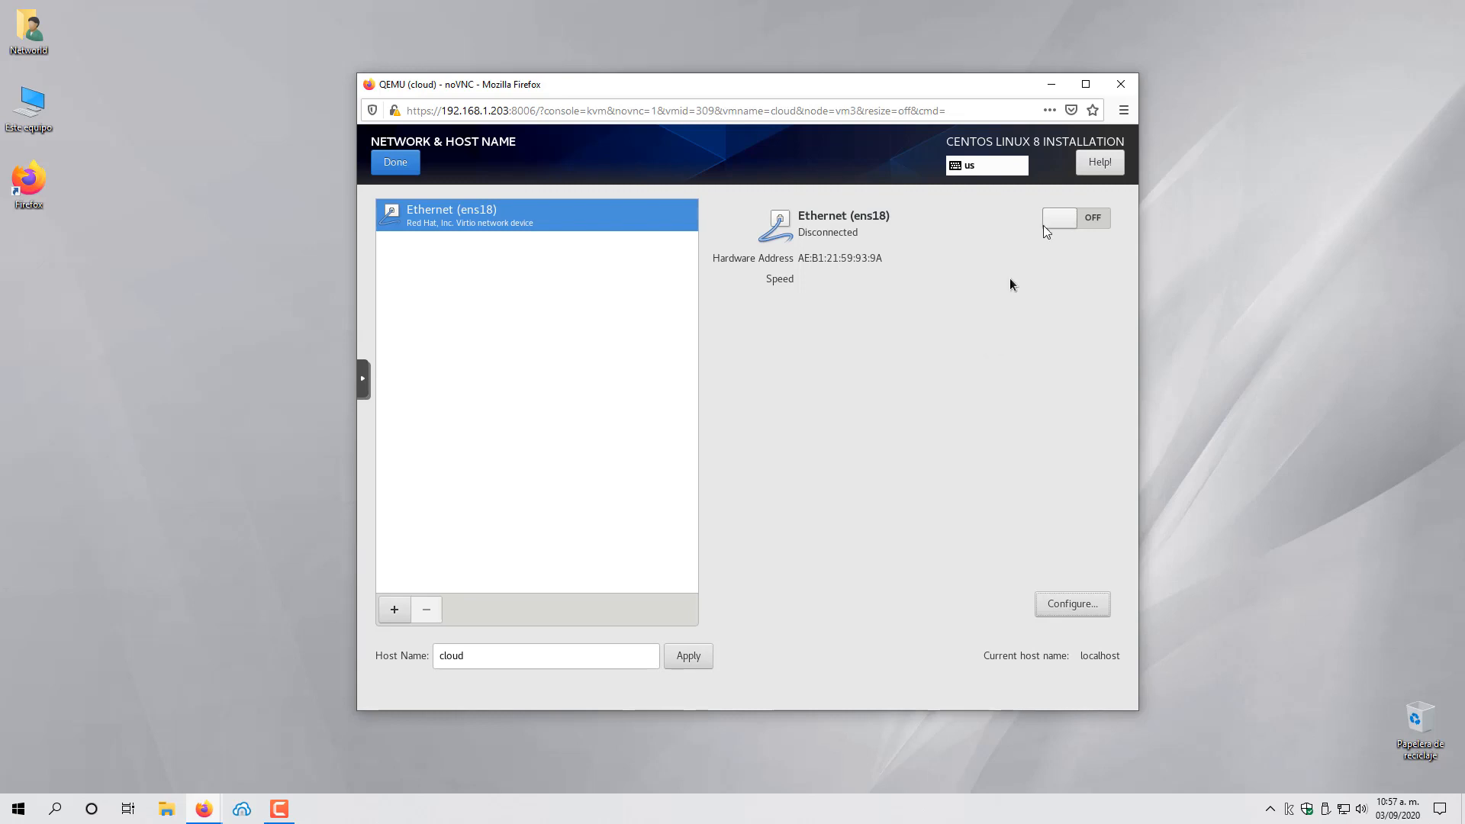
Turn on the ens18 Ethernet connection and apply cloud as the host name
{"action": "left_click", "coordinate": [1084, 220]}
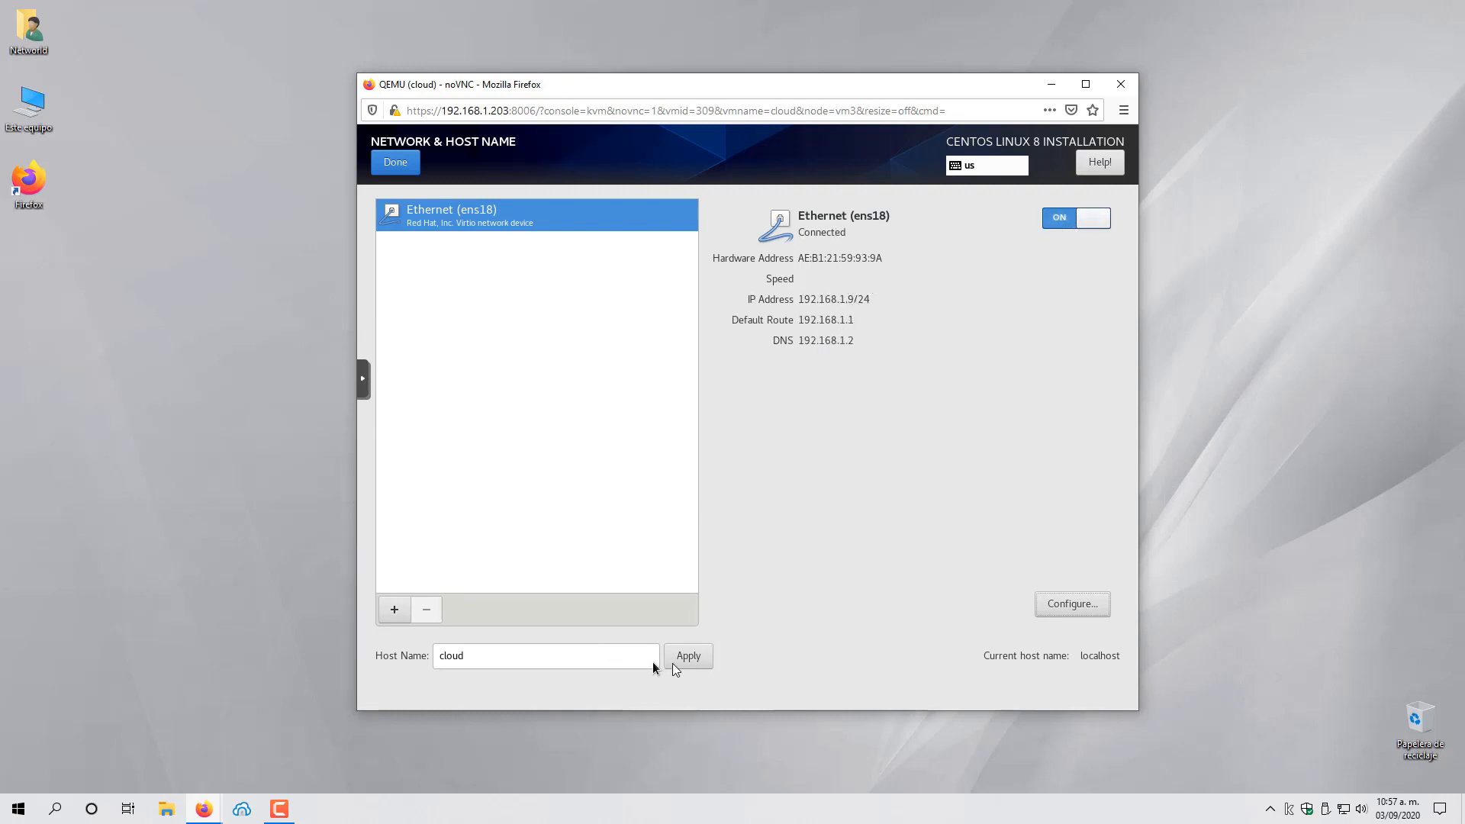
{"action": "left_click", "coordinate": [618, 661]}
{"action": "left_click", "coordinate": [685, 655]}
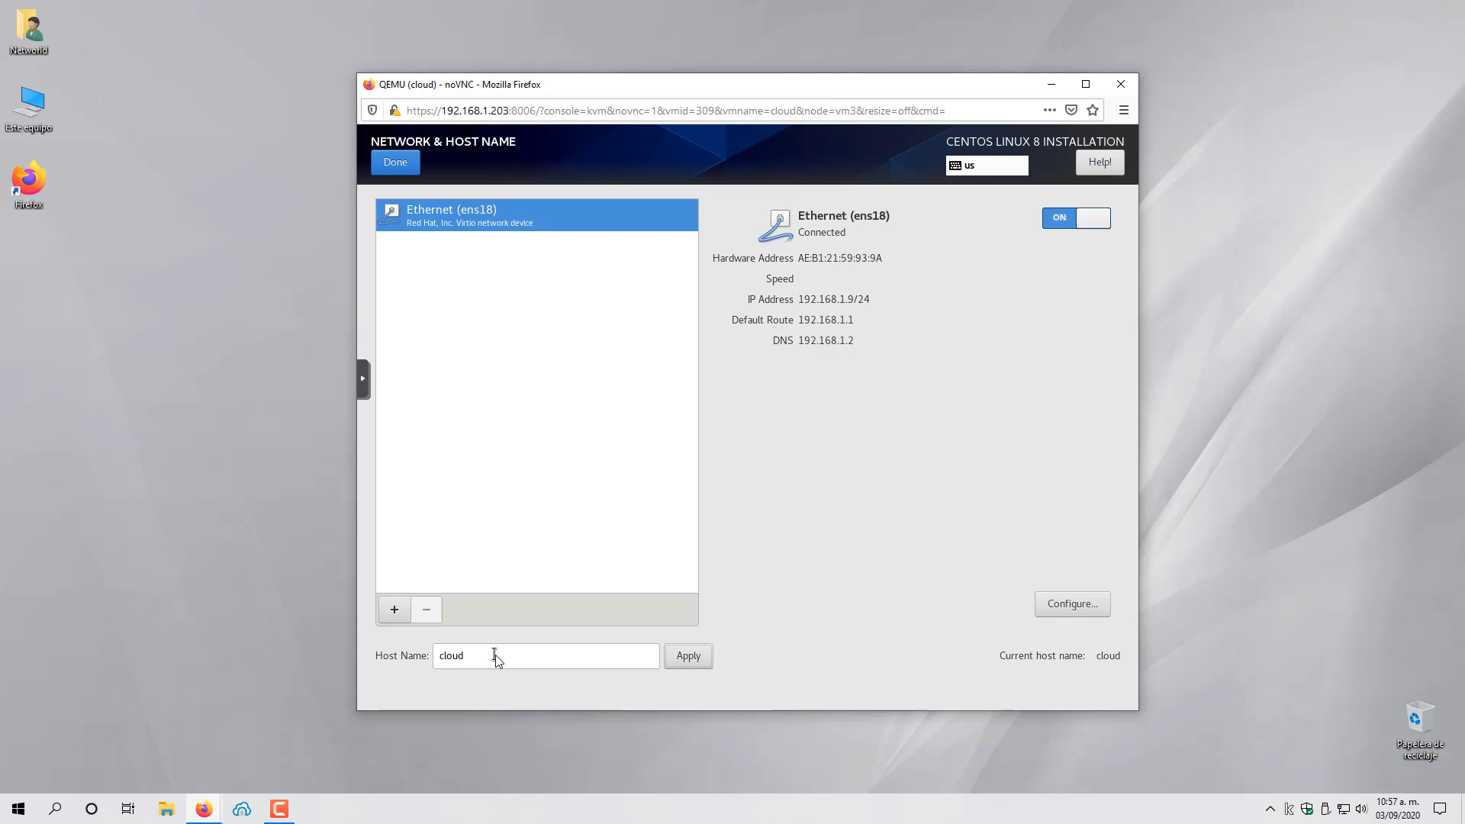
Ping 192.168.1.9 from the Windows host to test the virtual machine's network connection
{"action": "left_click", "coordinate": [686, 817]}
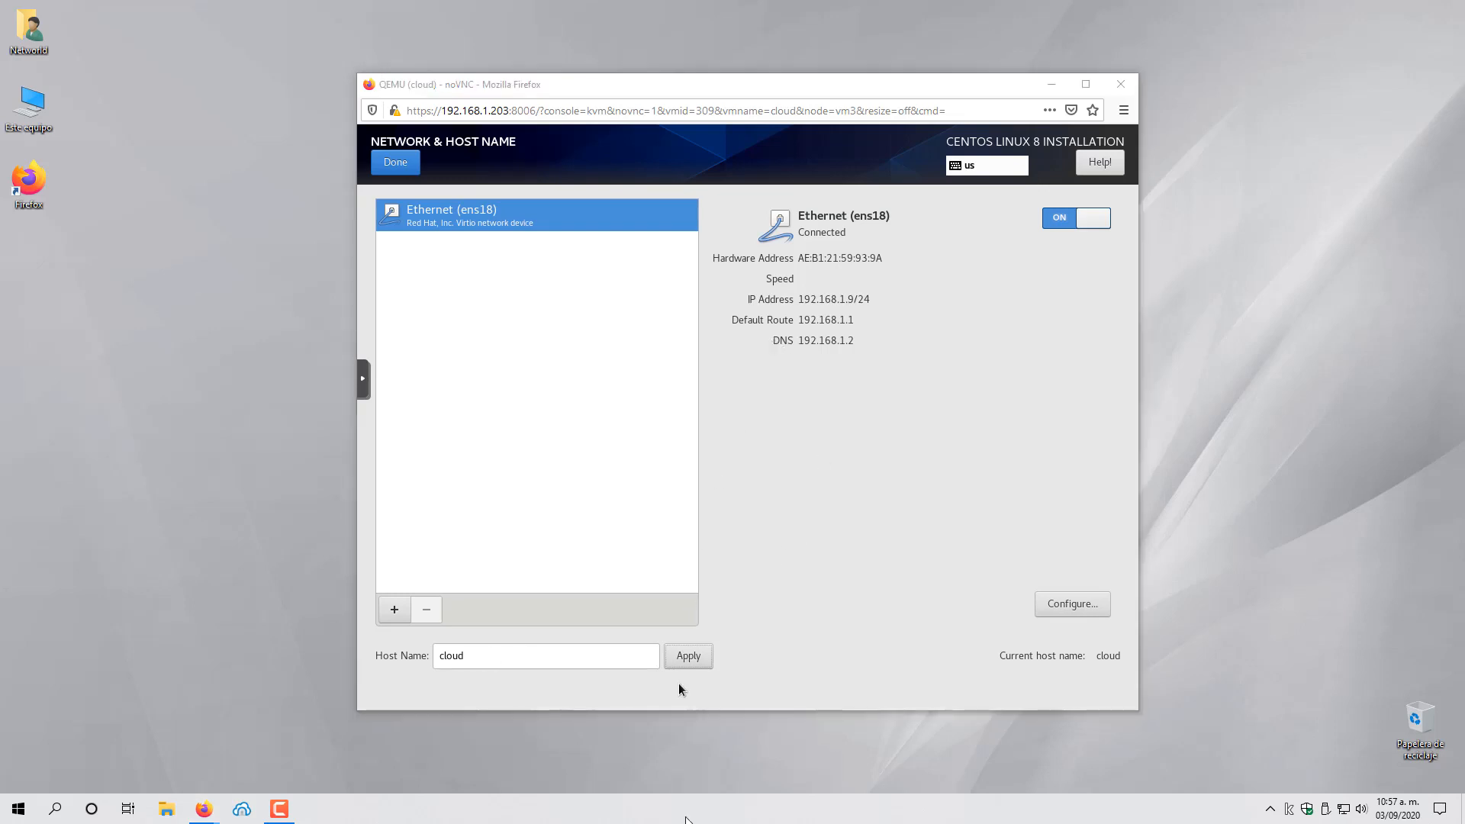
{"action": "key", "text": "super"}
{"action": "key", "text": "super+r"}
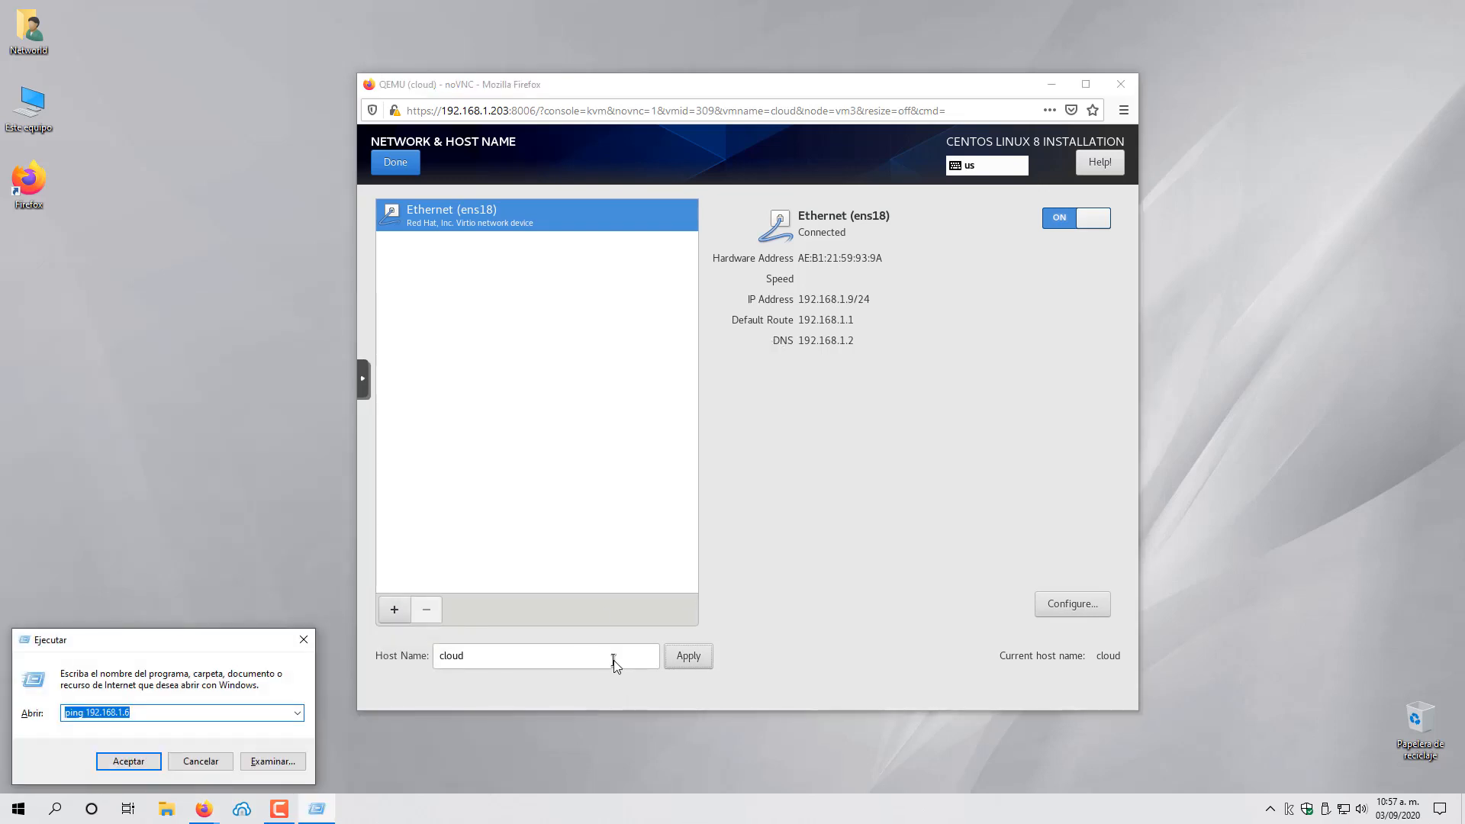
{"action": "key", "text": "End"}
{"action": "key", "text": "BackSpace"}
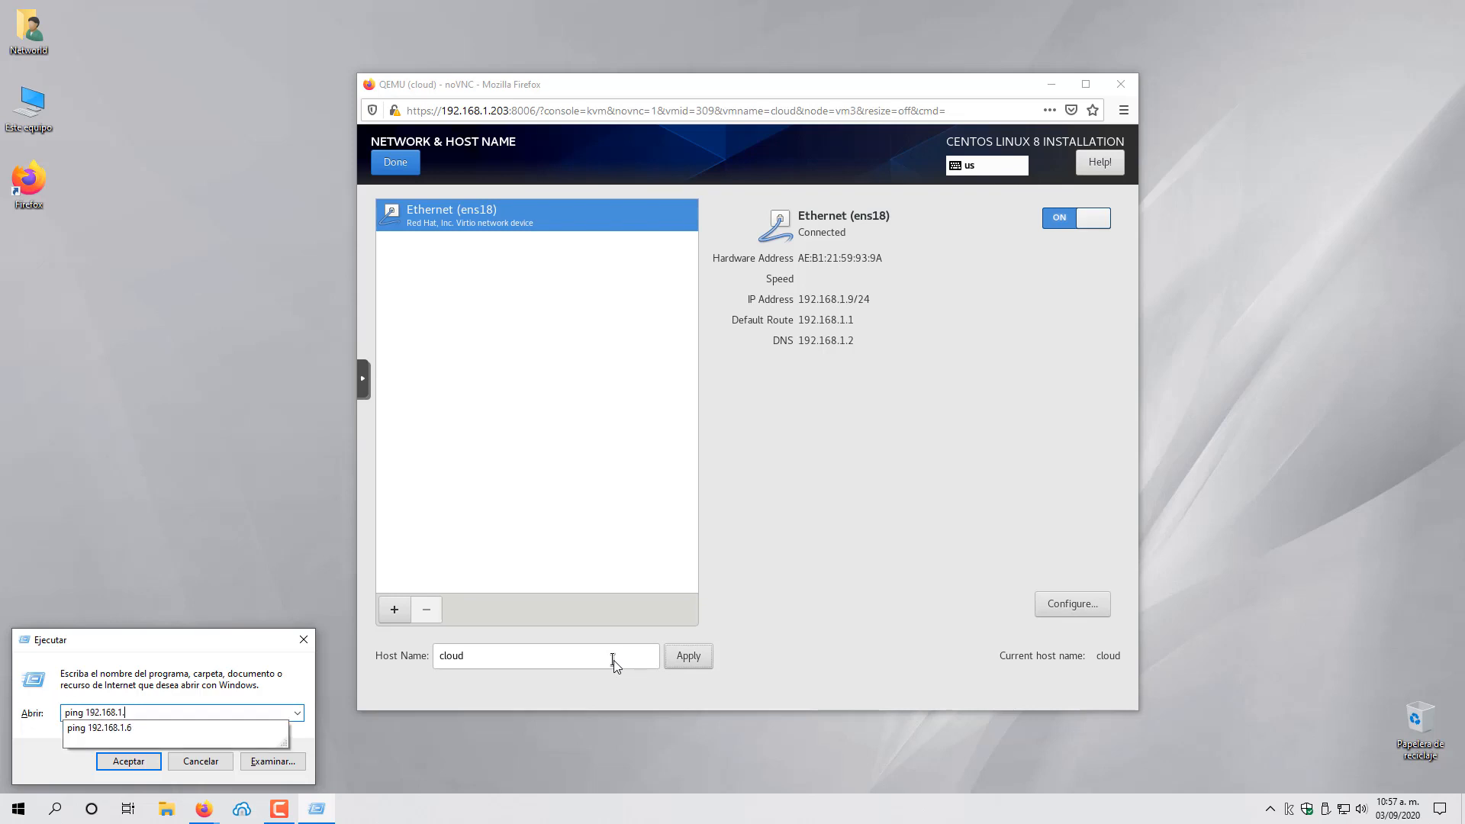
{"action": "type", "text": "9"}
{"action": "key", "text": "Return"}
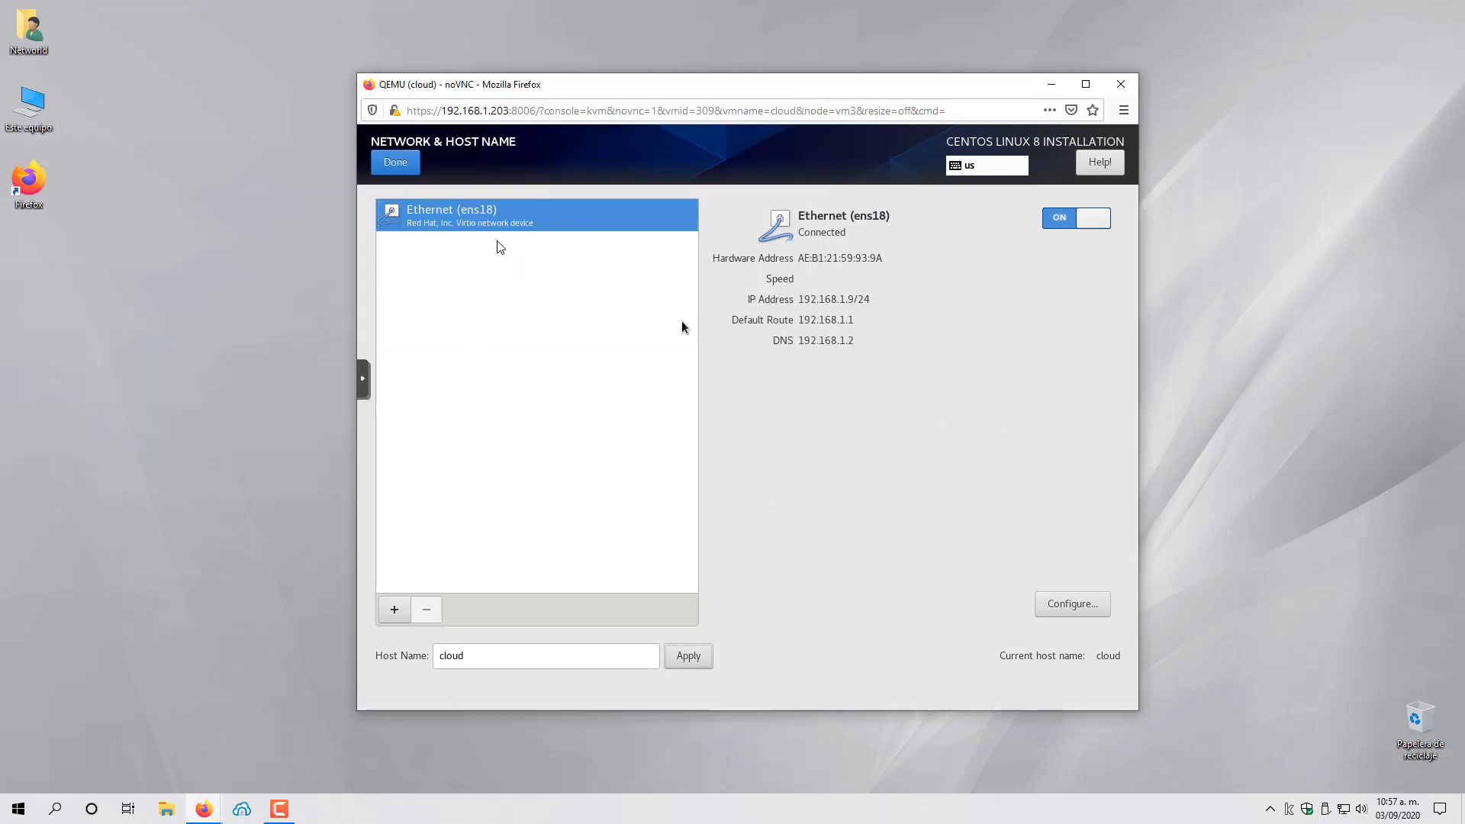
Finish the network and host name settings and begin the CentOS installation
{"action": "left_click", "coordinate": [396, 163]}
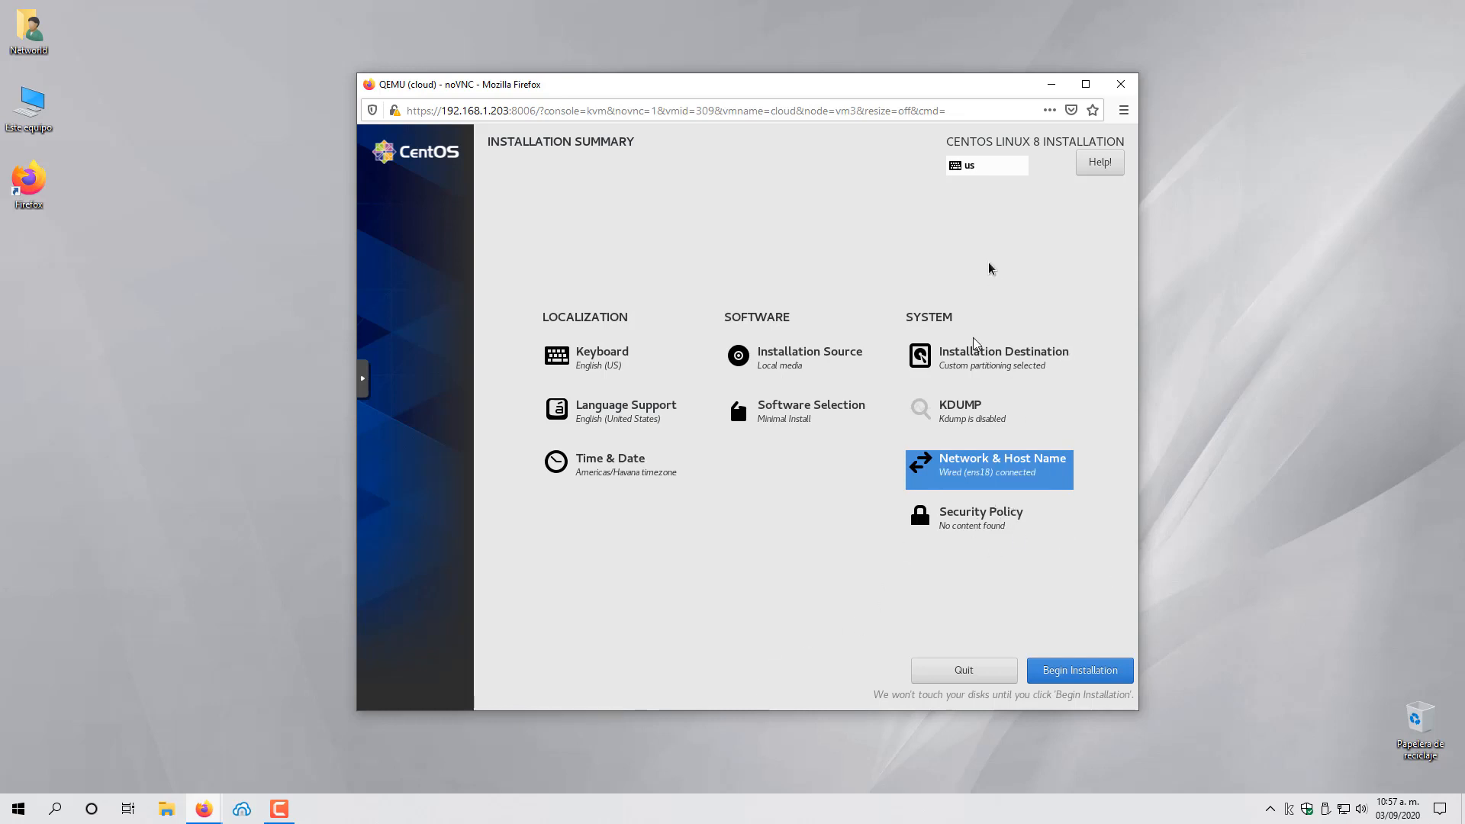
{"action": "left_click", "coordinate": [1059, 672]}
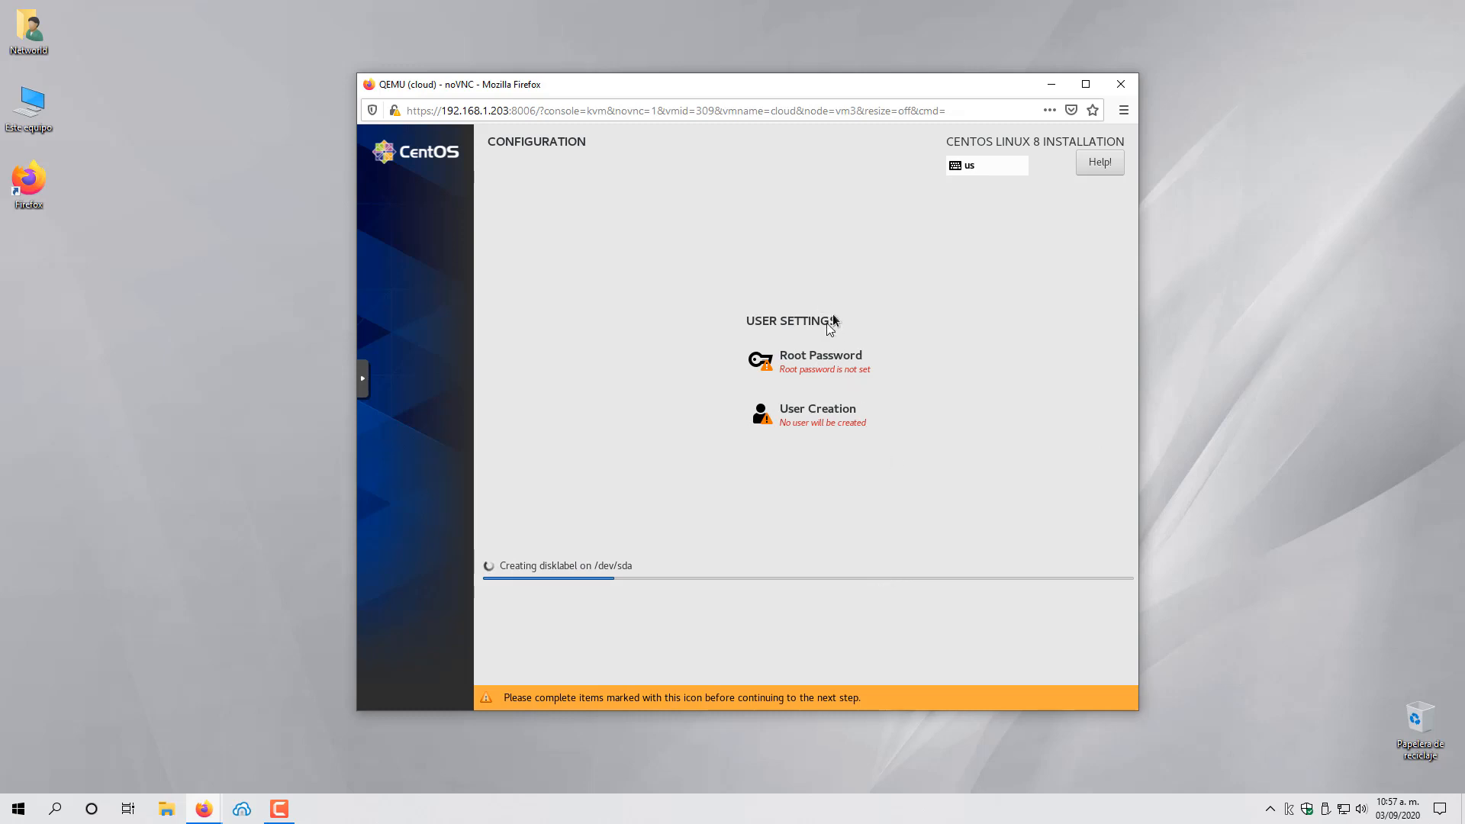
Enter and confirm the root password and return to the installation progress
{"action": "left_click", "coordinate": [826, 361]}
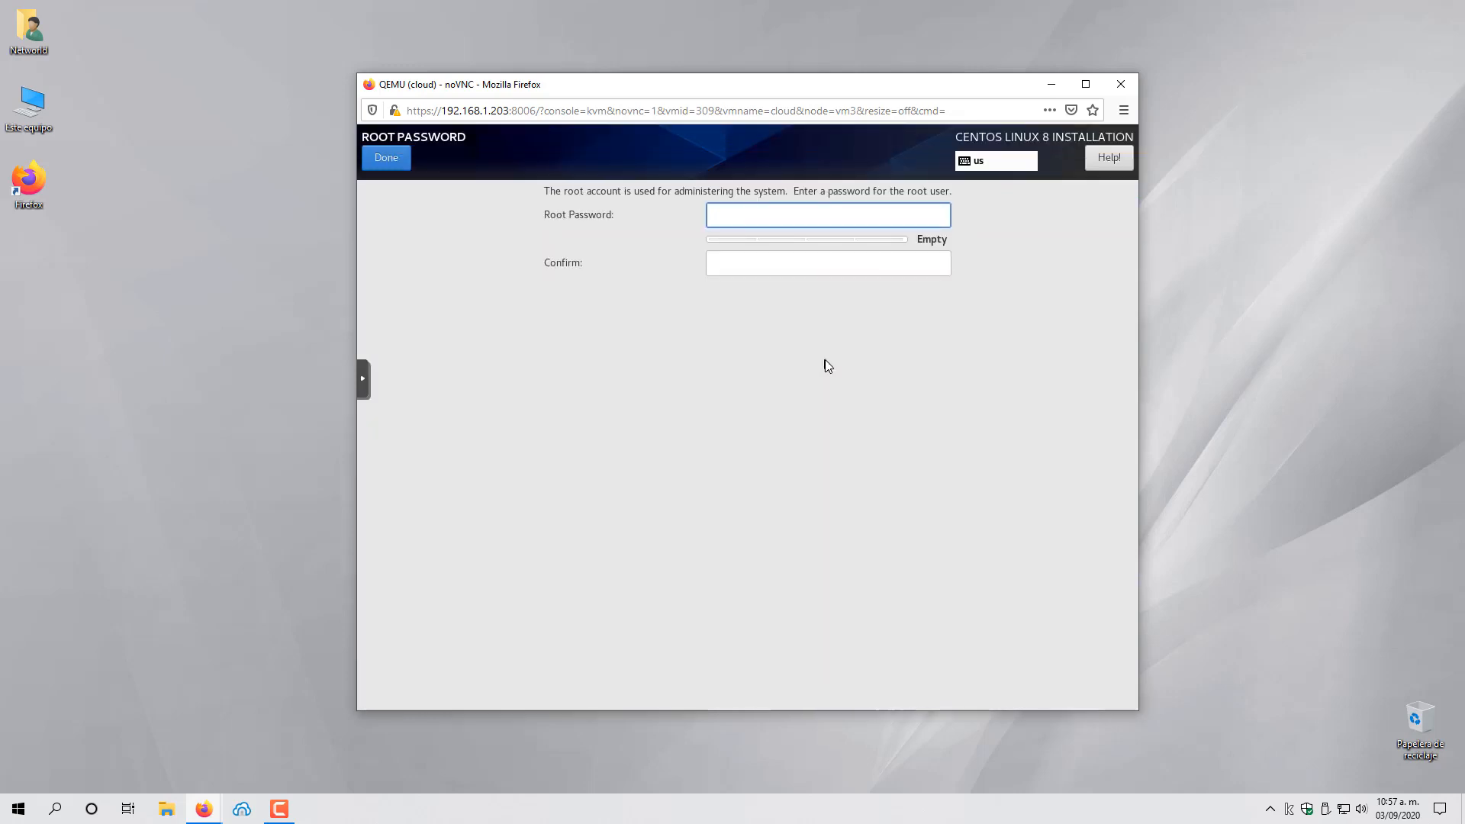
{"action": "type", "text": "••••••••••••"}
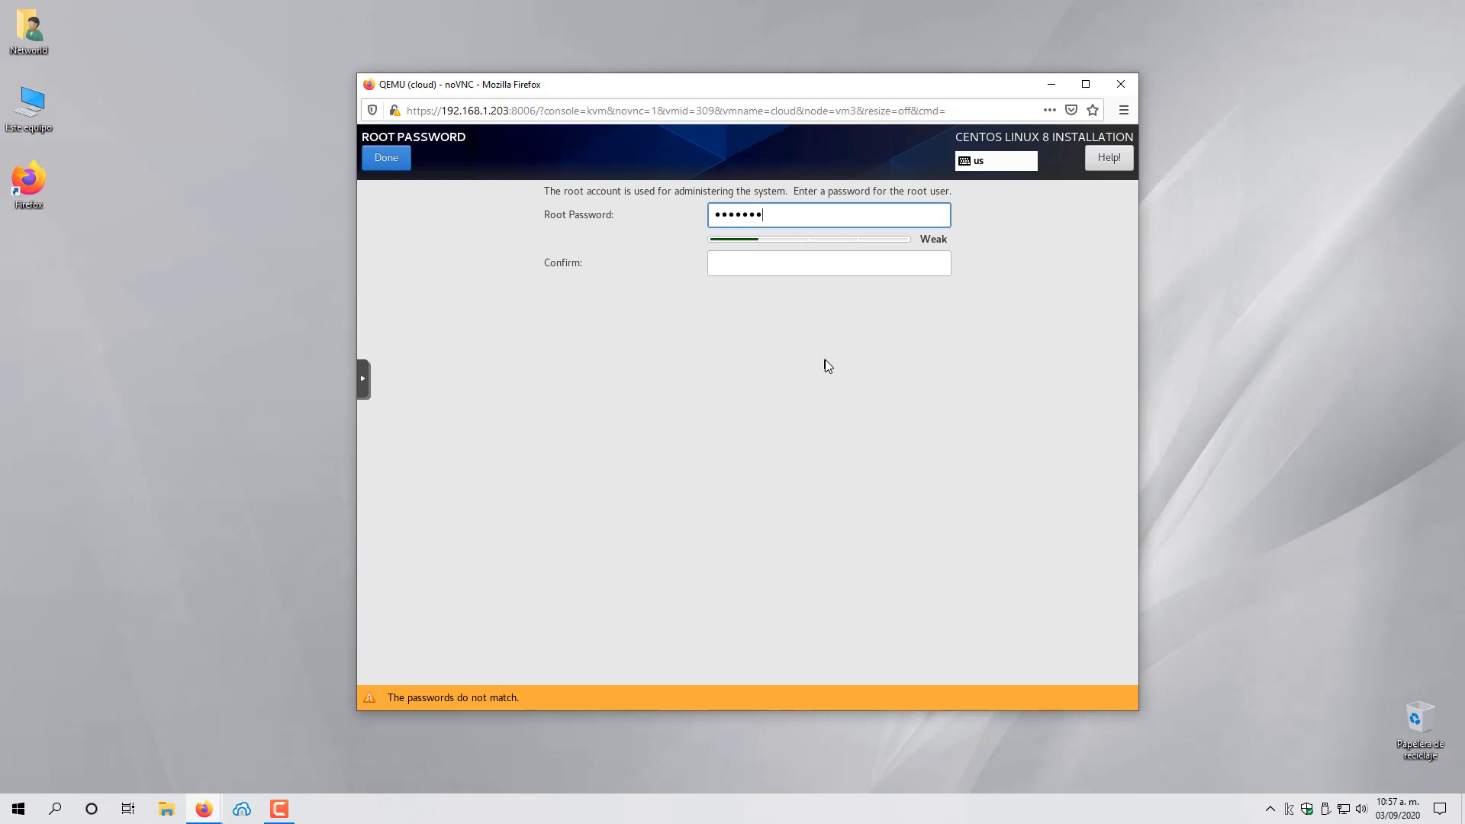
{"action": "type", "text": "••"}
{"action": "key", "text": "Tab"}
{"action": "type", "text": "••••"}
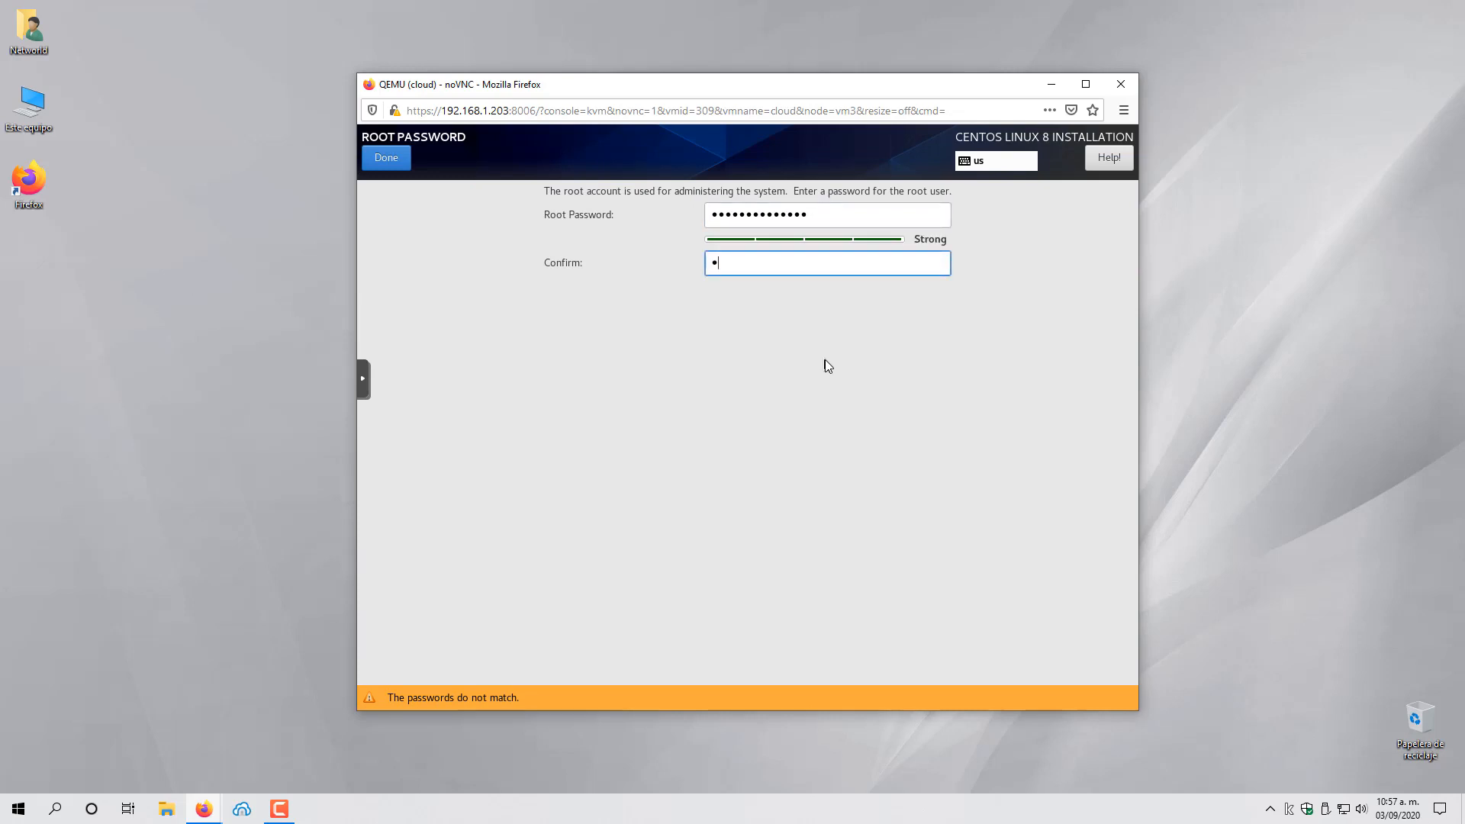
{"action": "type", "text": "••••••••••"}
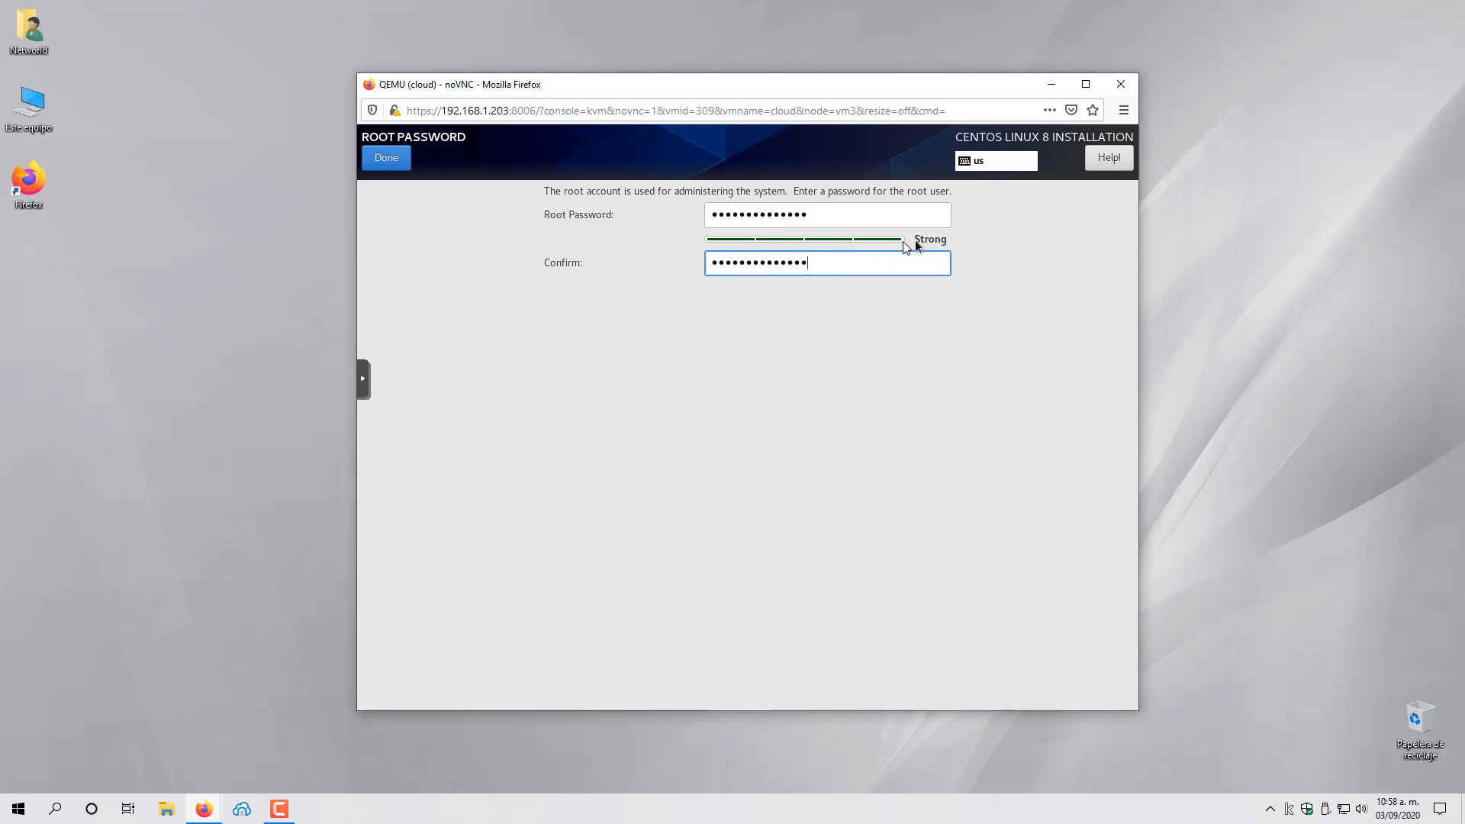
{"action": "left_click", "coordinate": [394, 164]}
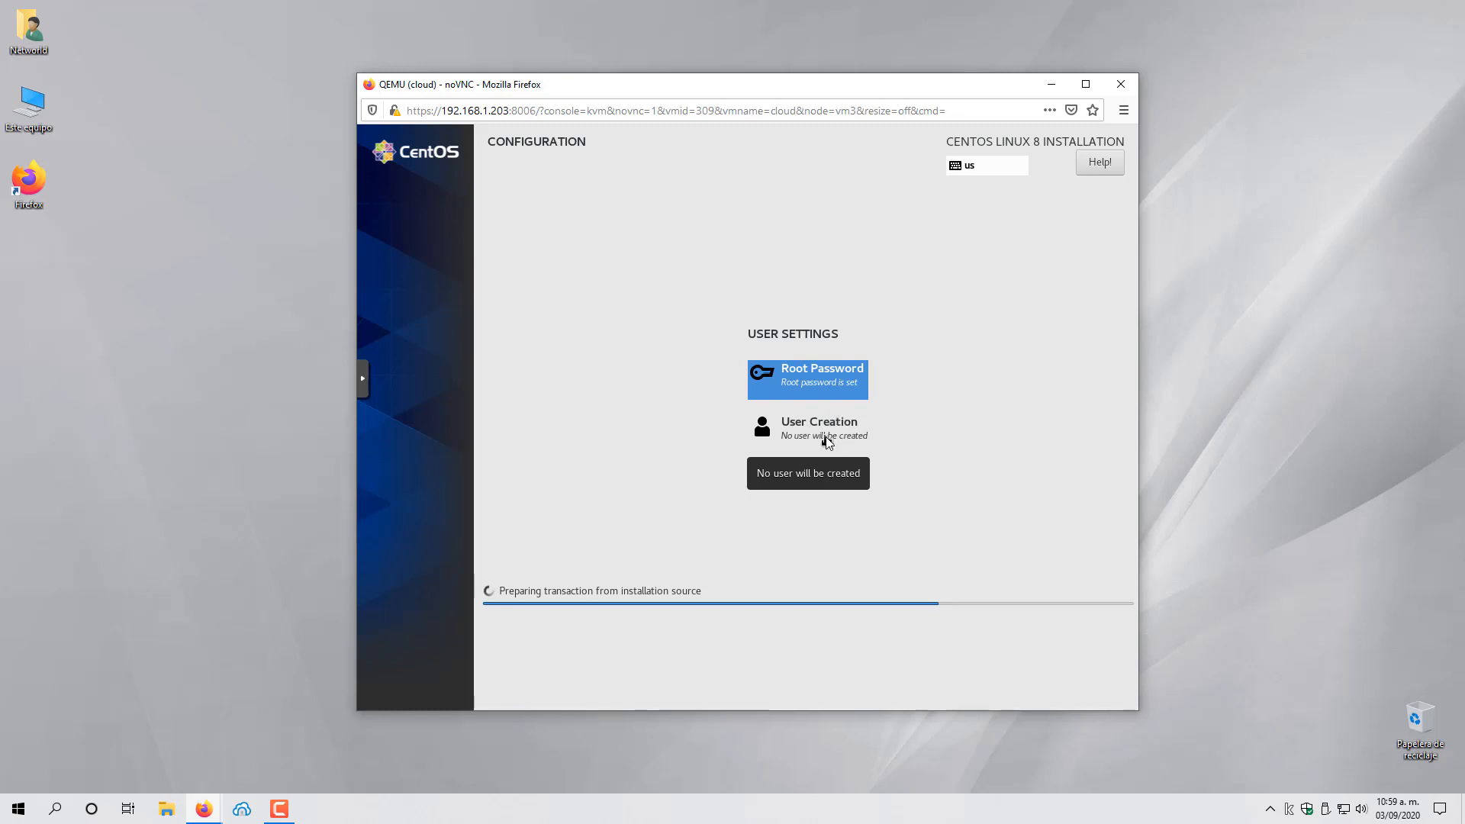
Start creating a user with the full name Networld and keep networld as the user name
{"action": "scroll", "coordinate": [819, 444], "scroll_direction": "down", "scroll_amount": 3}
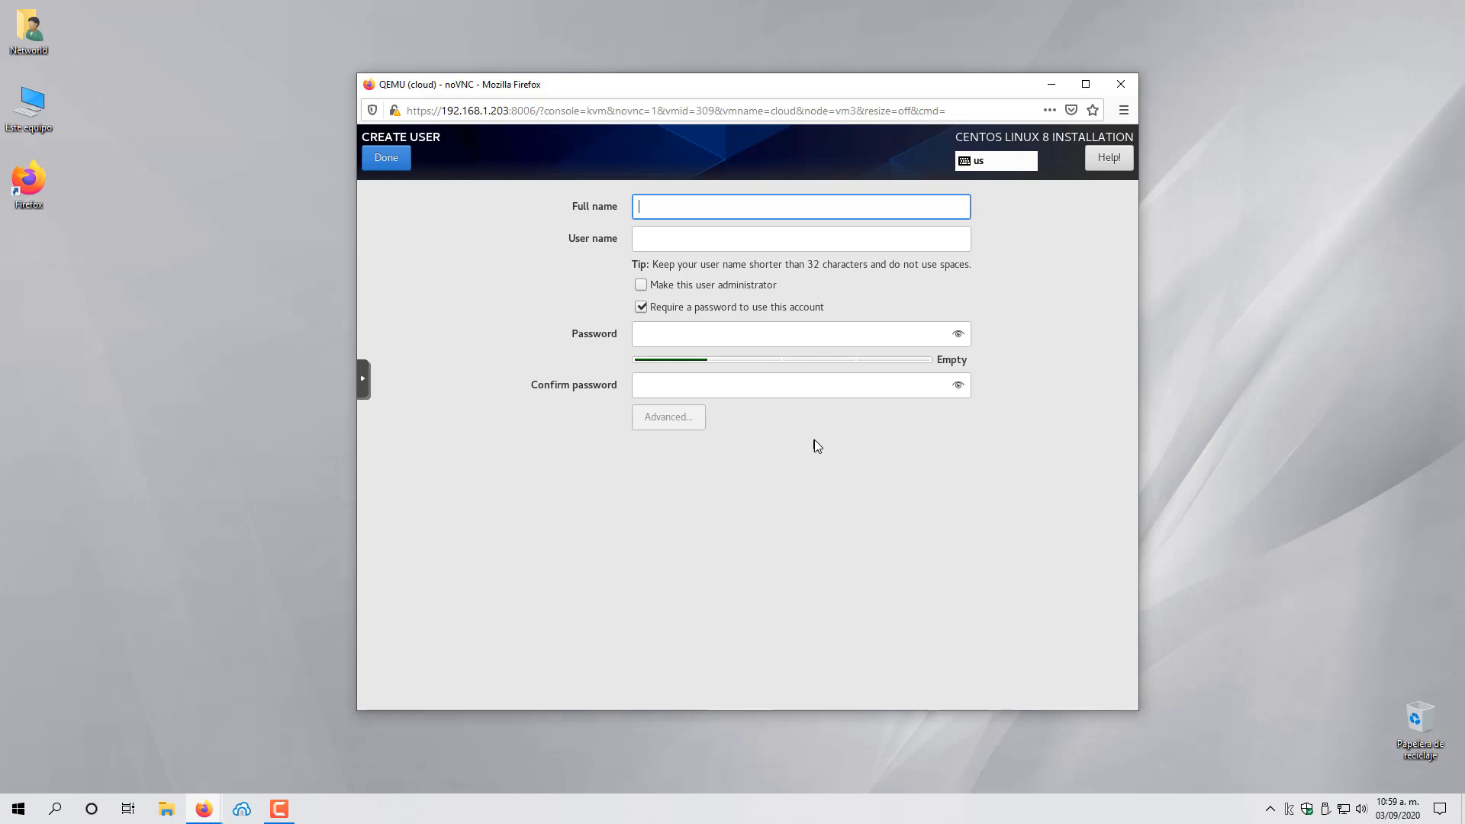
{"action": "type", "text": "N"}
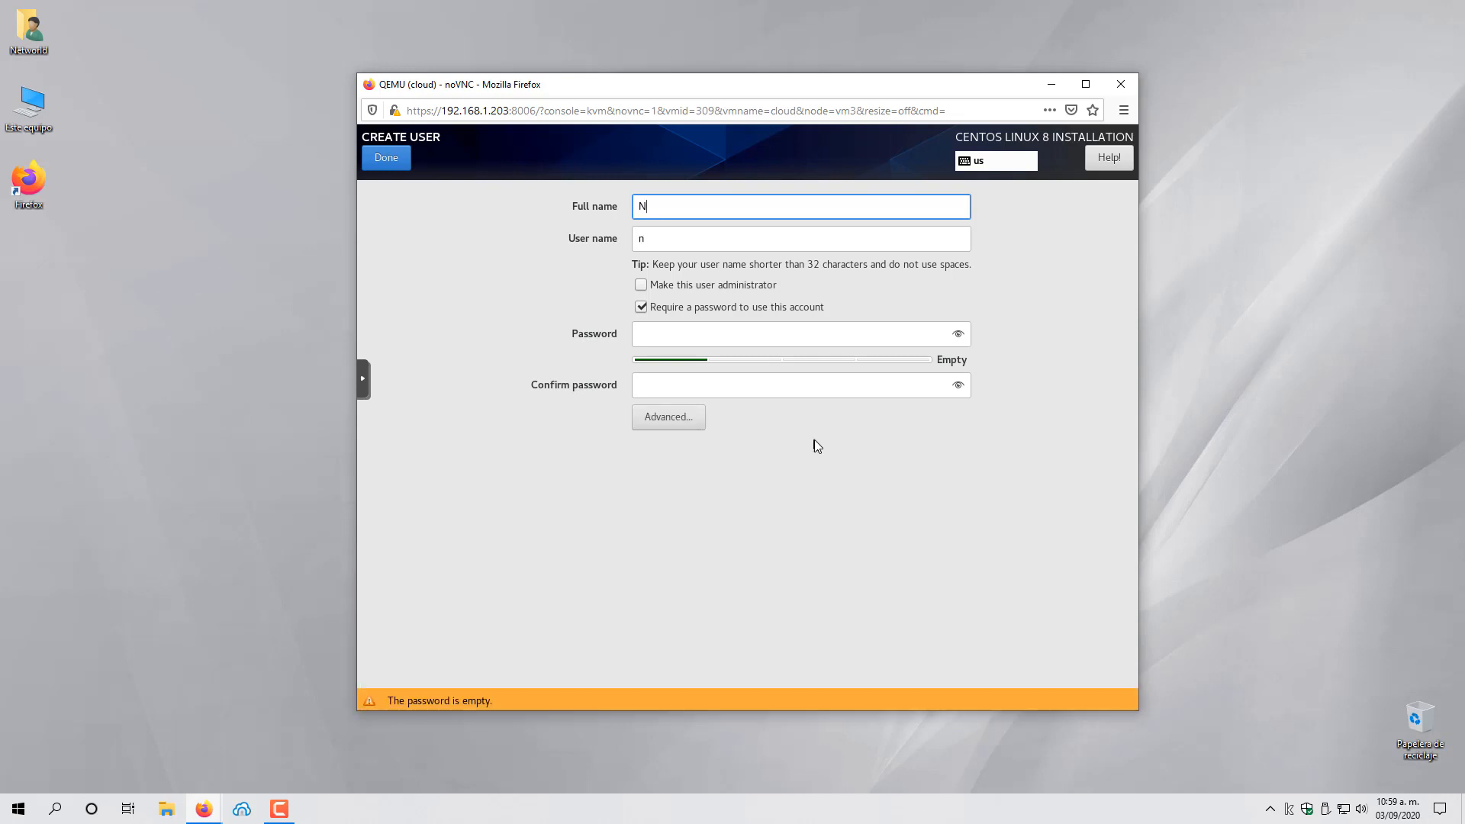
{"action": "type", "text": "etwo"}
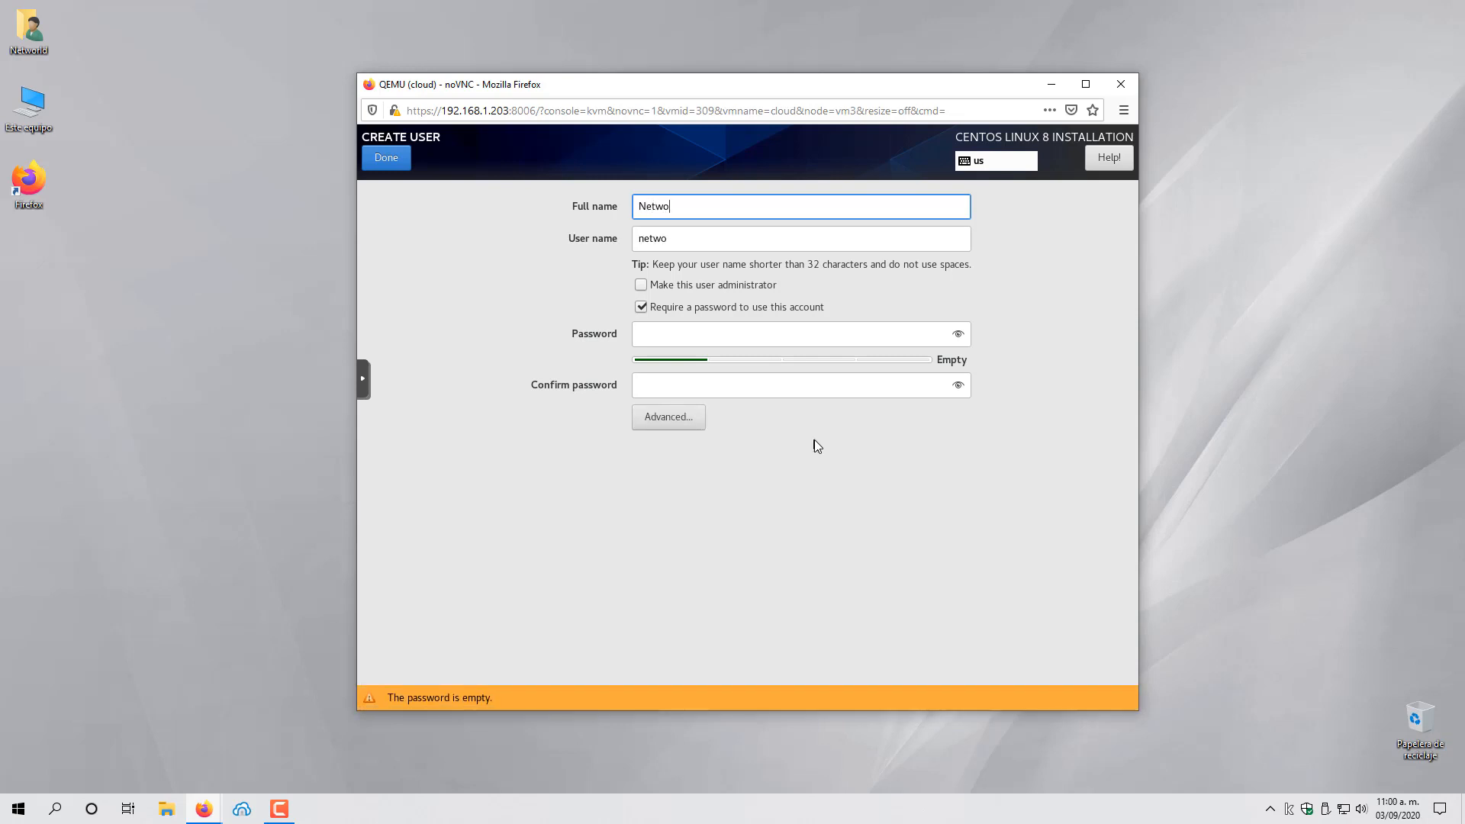
{"action": "type", "text": "rld"}
{"action": "left_click_drag", "start_coordinate": [676, 238], "coordinate": [630, 249]}
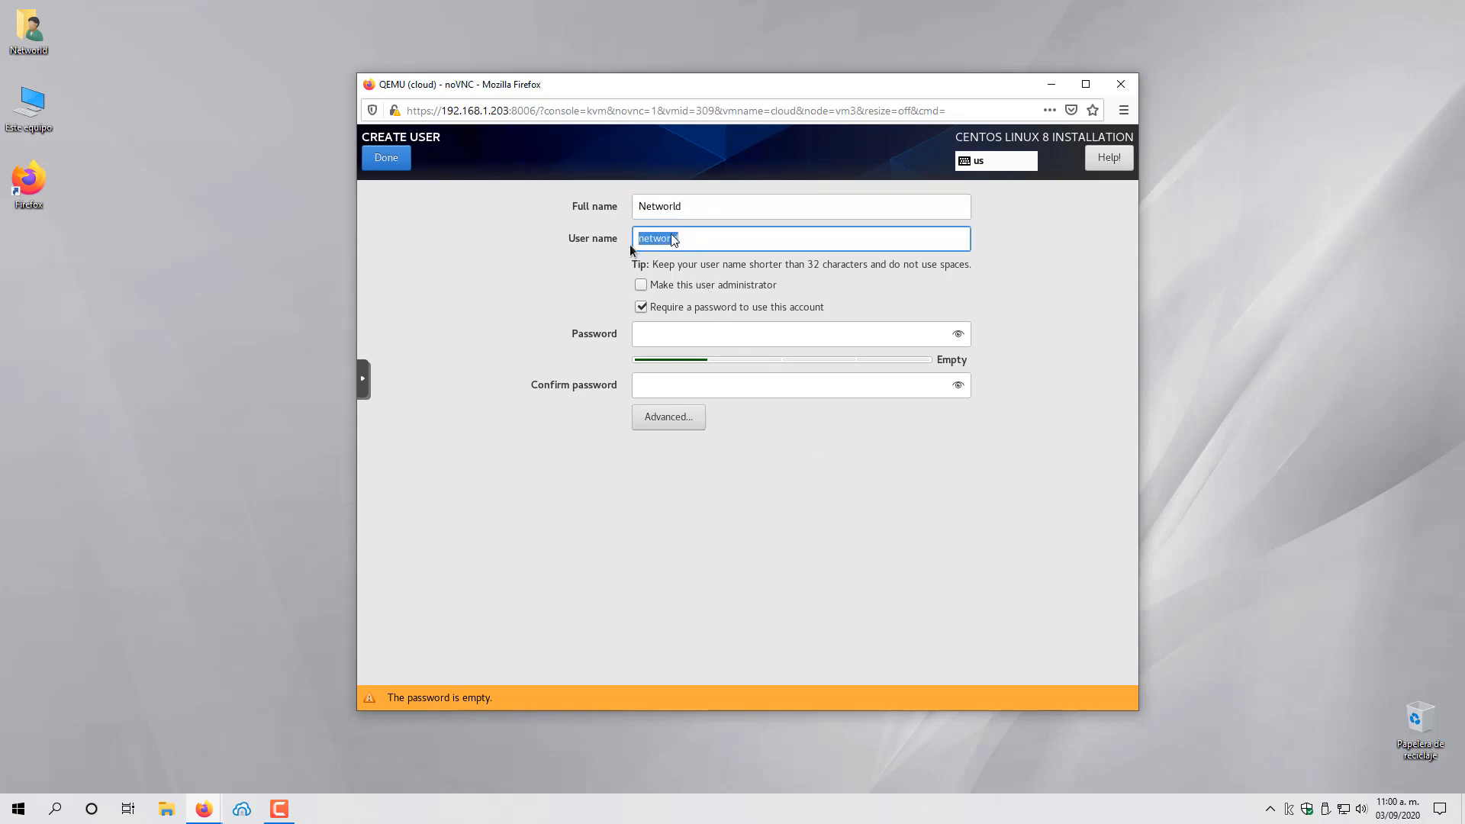
{"action": "left_click", "coordinate": [698, 242]}
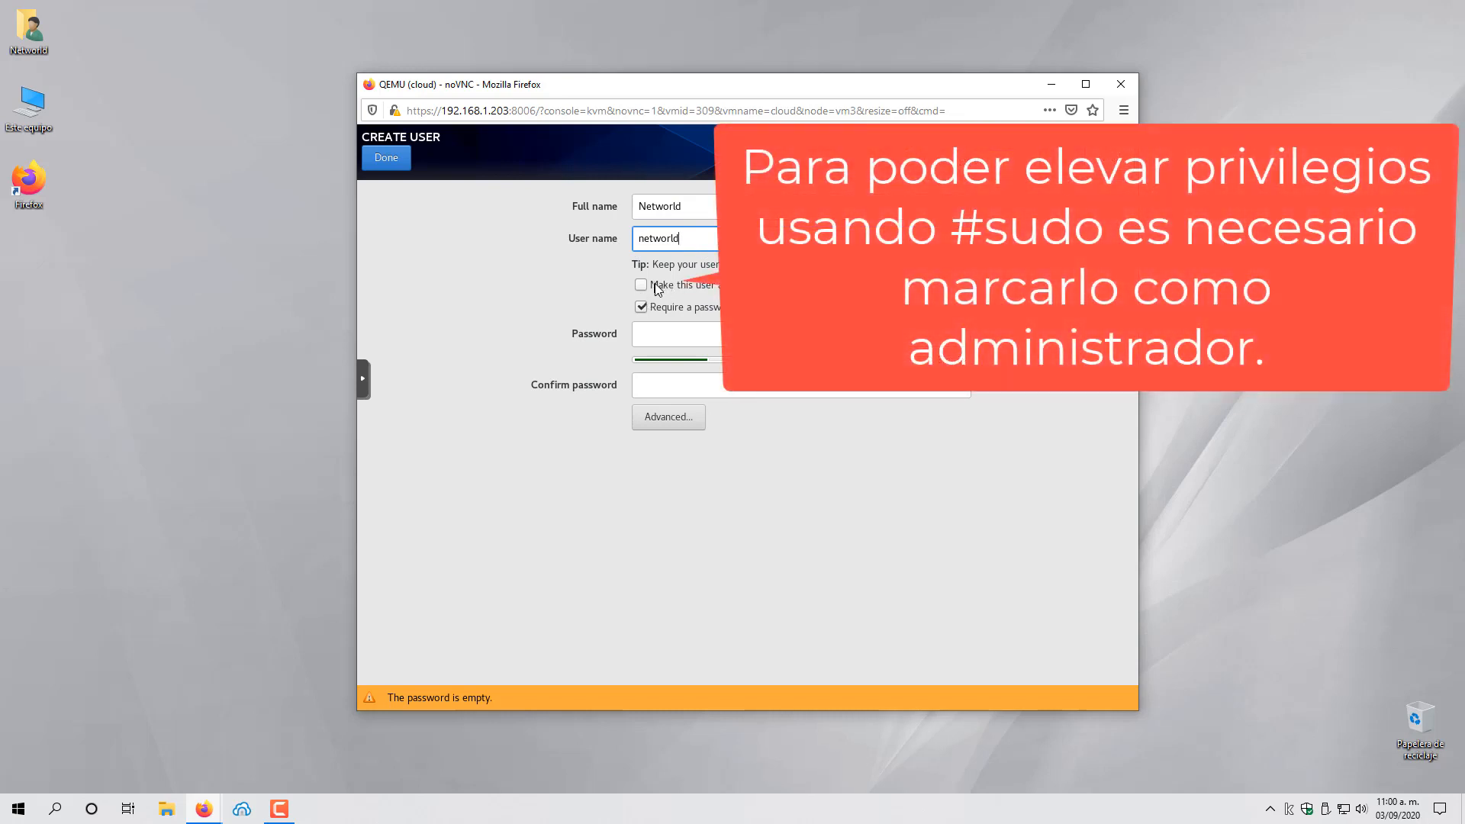
Enter the account password for the networld user and repeat it in the confirmation field
{"action": "left_click", "coordinate": [702, 336]}
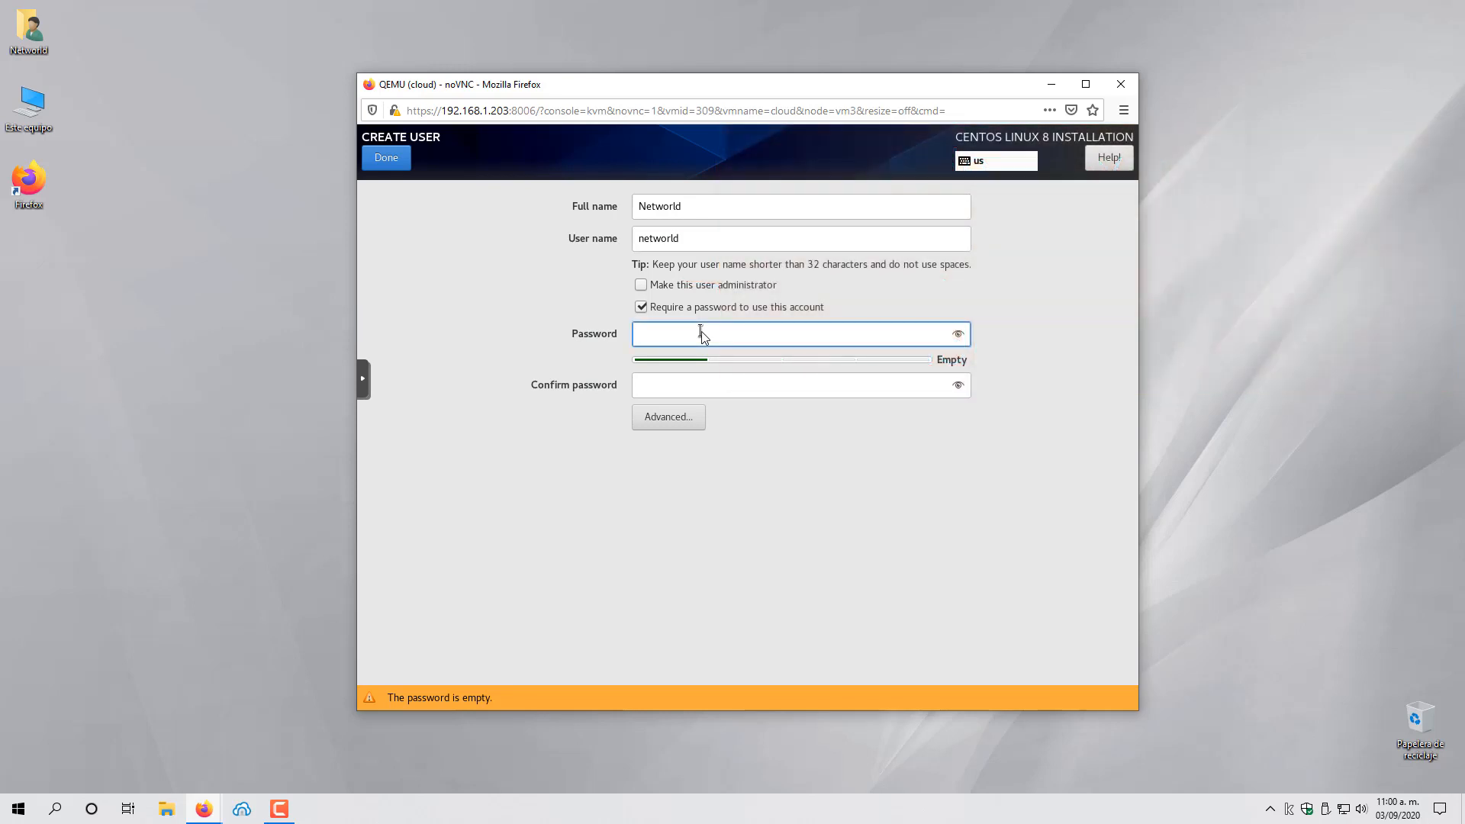
{"action": "type", "text": "•••••••••••••"}
{"action": "key", "text": "Tab"}
{"action": "type", "text": "•••"}
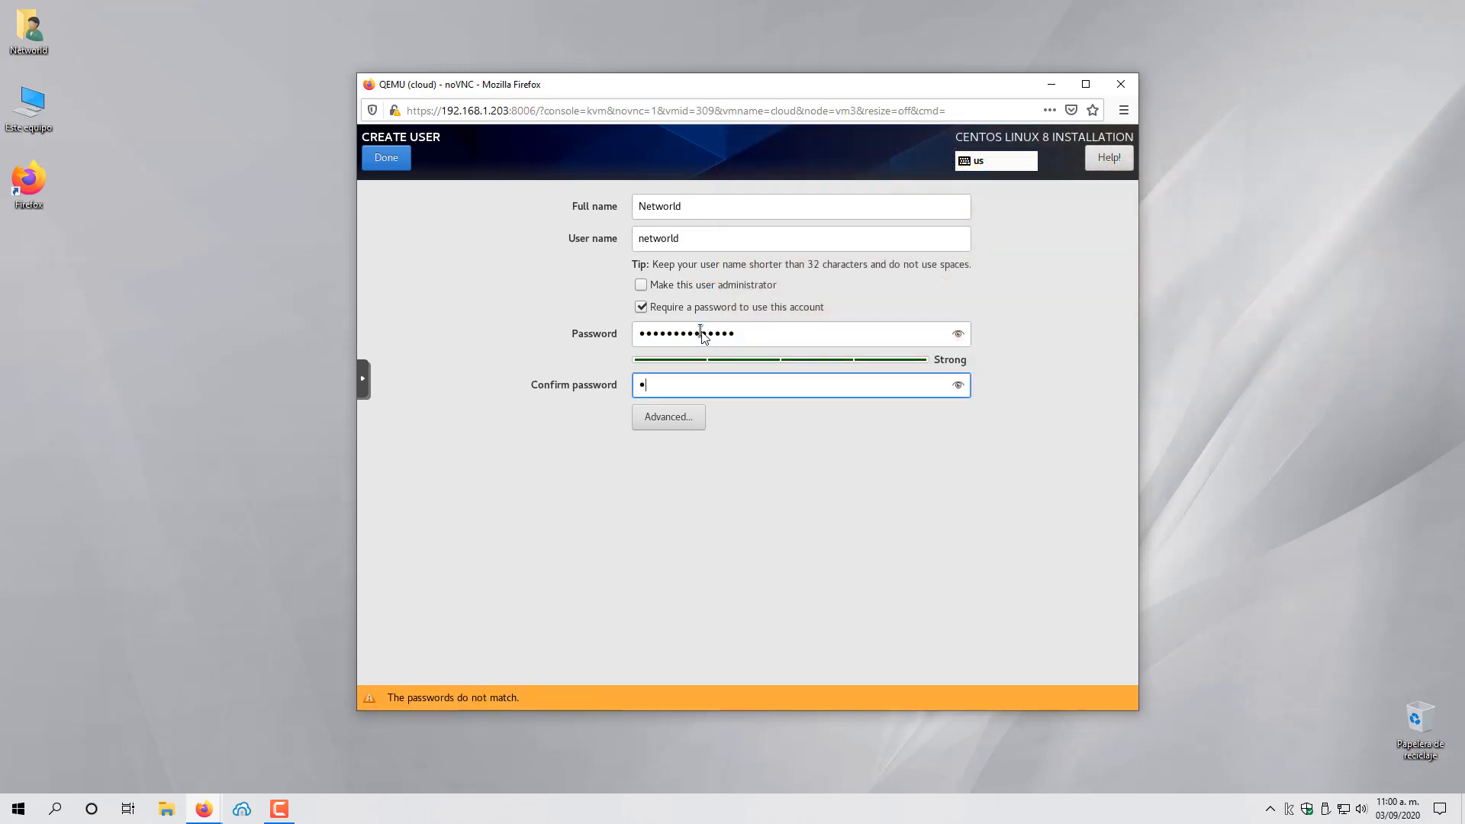
{"action": "type", "text": "••••••••••"}
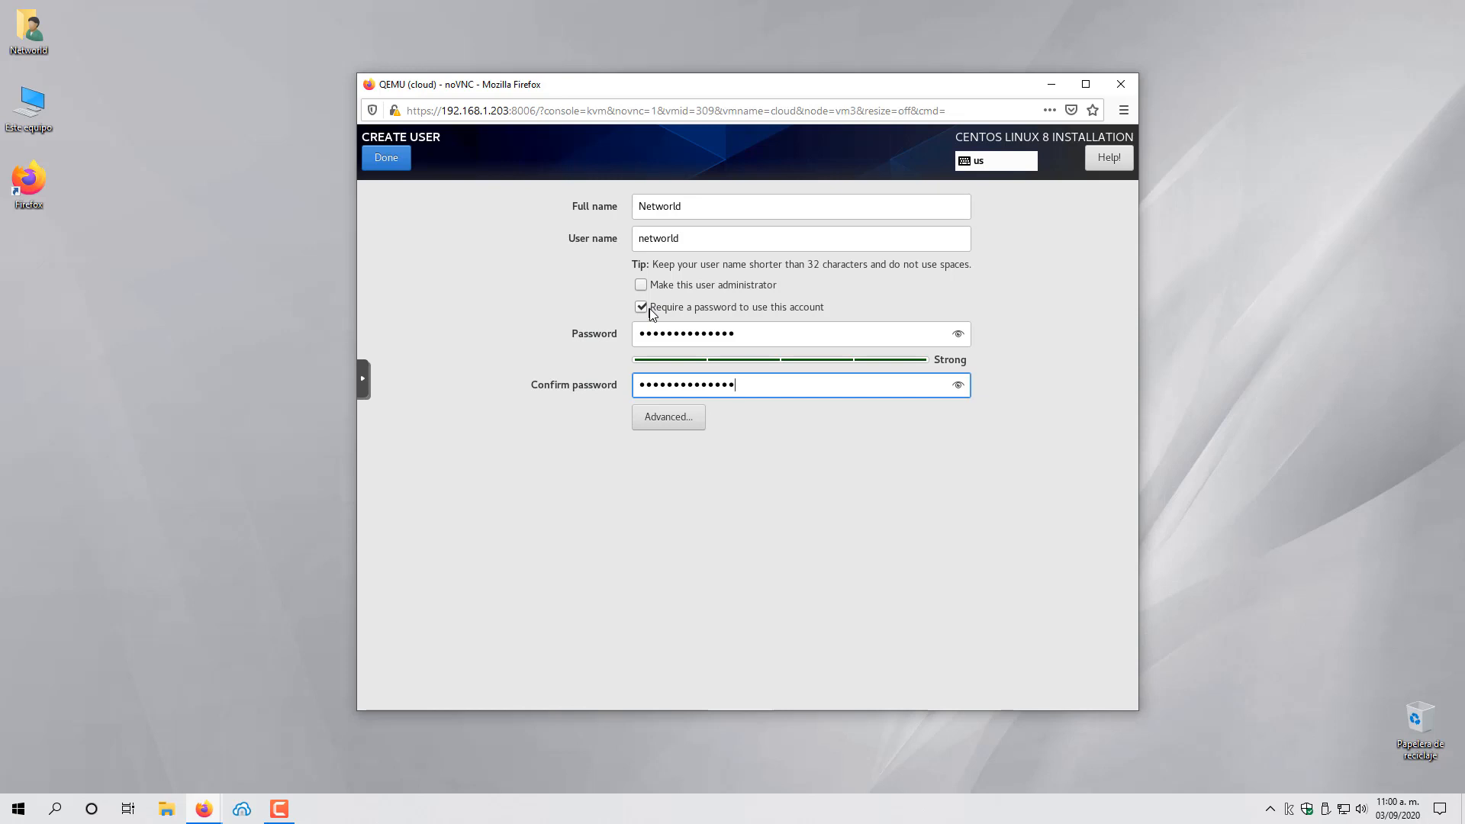
Review the new user's advanced home directory, ID and group membership options, and close them without saving changes
{"action": "left_click", "coordinate": [681, 417]}
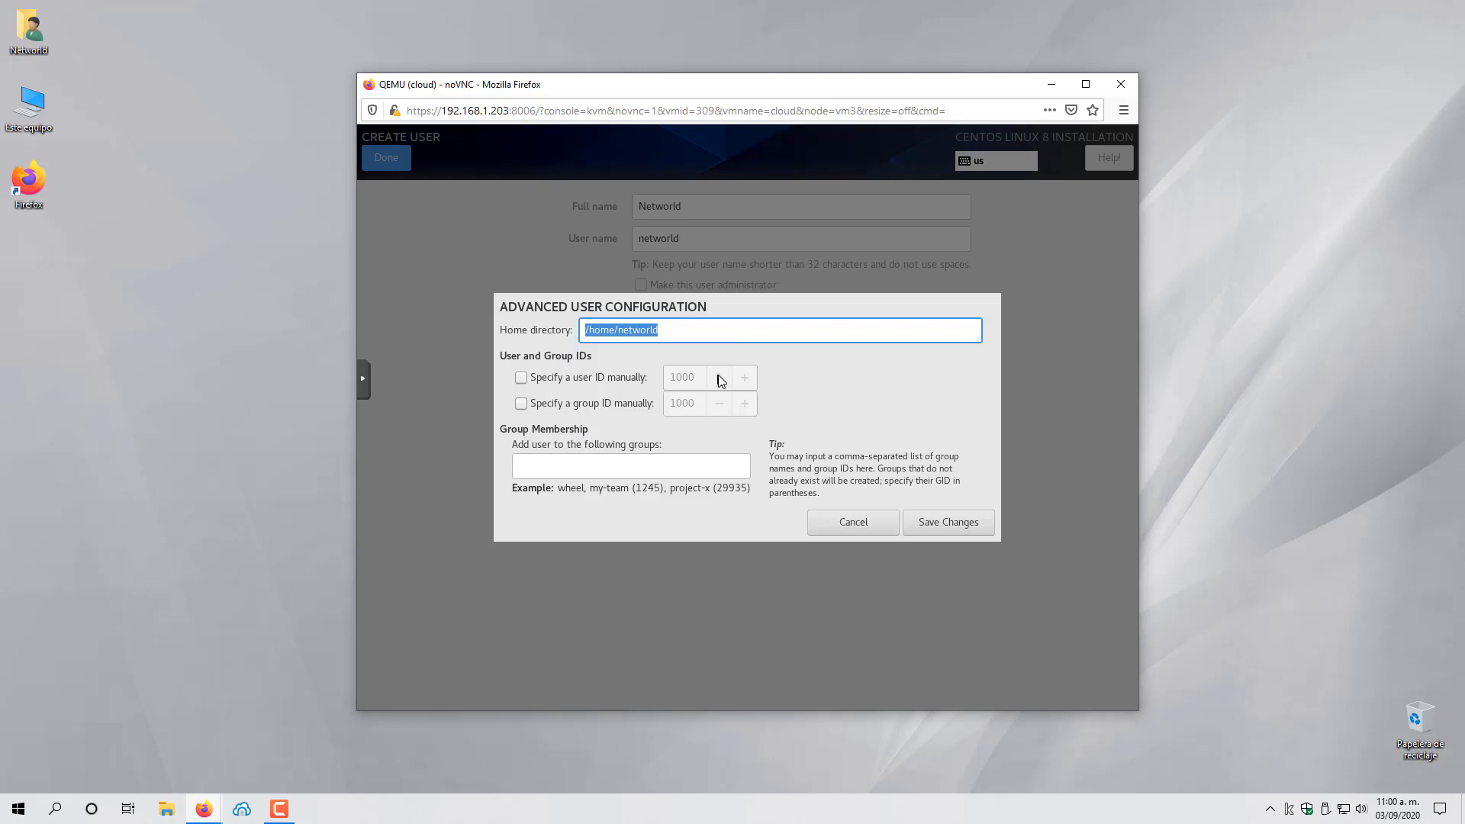
{"action": "left_click", "coordinate": [700, 334]}
{"action": "left_click", "coordinate": [658, 468]}
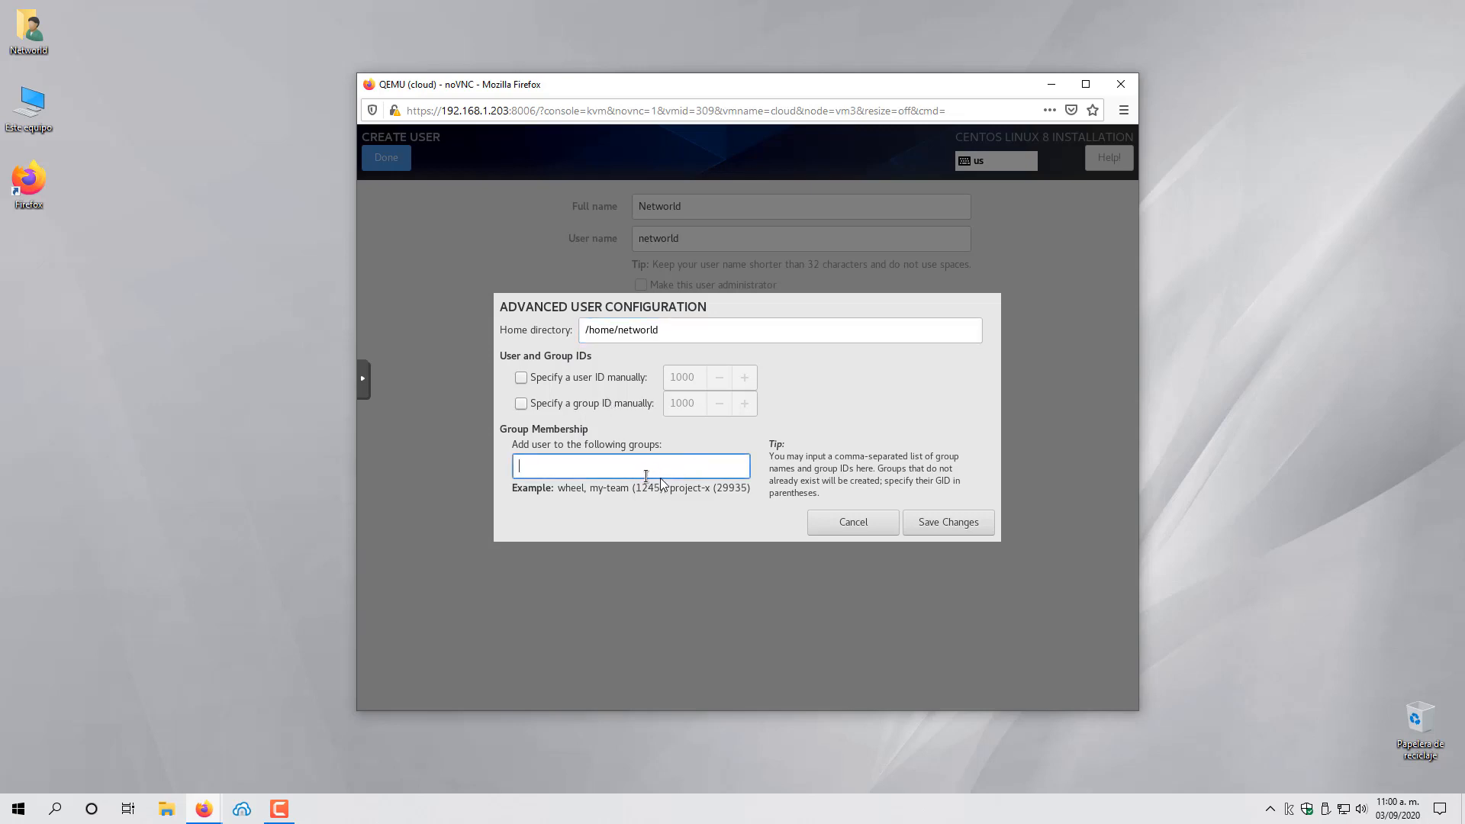
{"action": "left_click", "coordinate": [833, 520]}
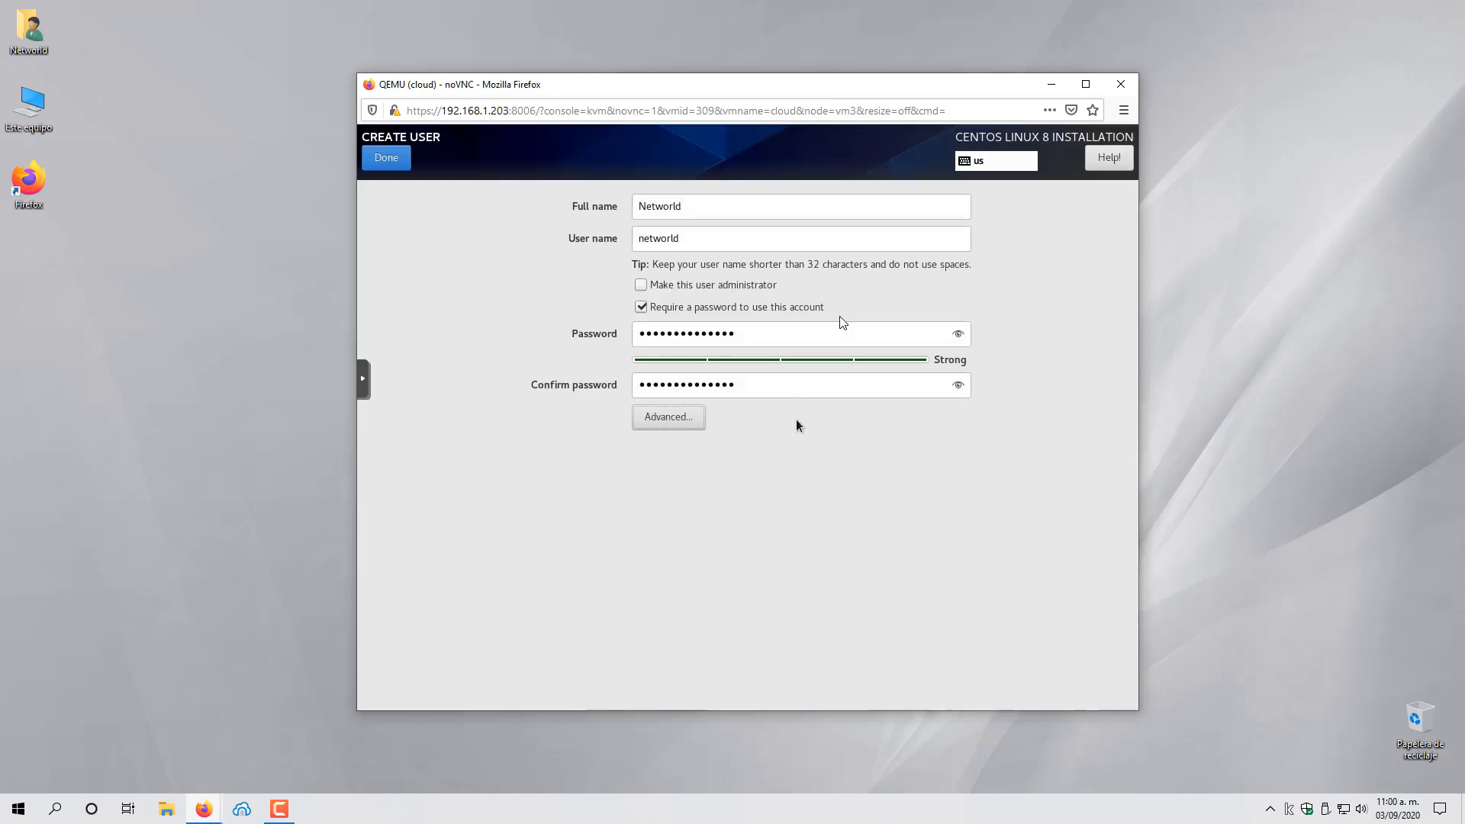
Finish creating the user and reboot the virtual machine once the CentOS installation completes
{"action": "left_click", "coordinate": [370, 162]}
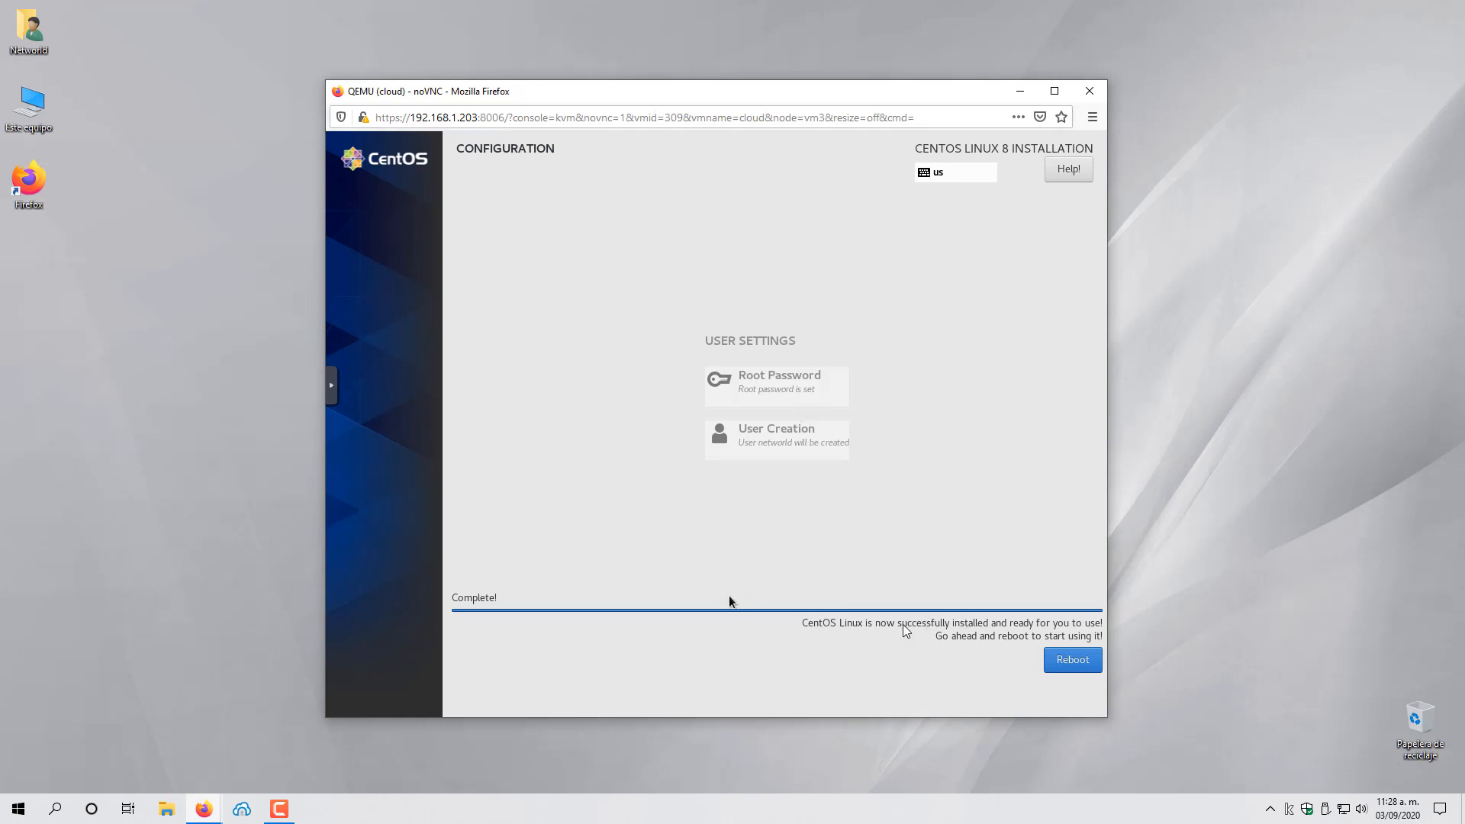
{"action": "left_click", "coordinate": [1067, 669]}
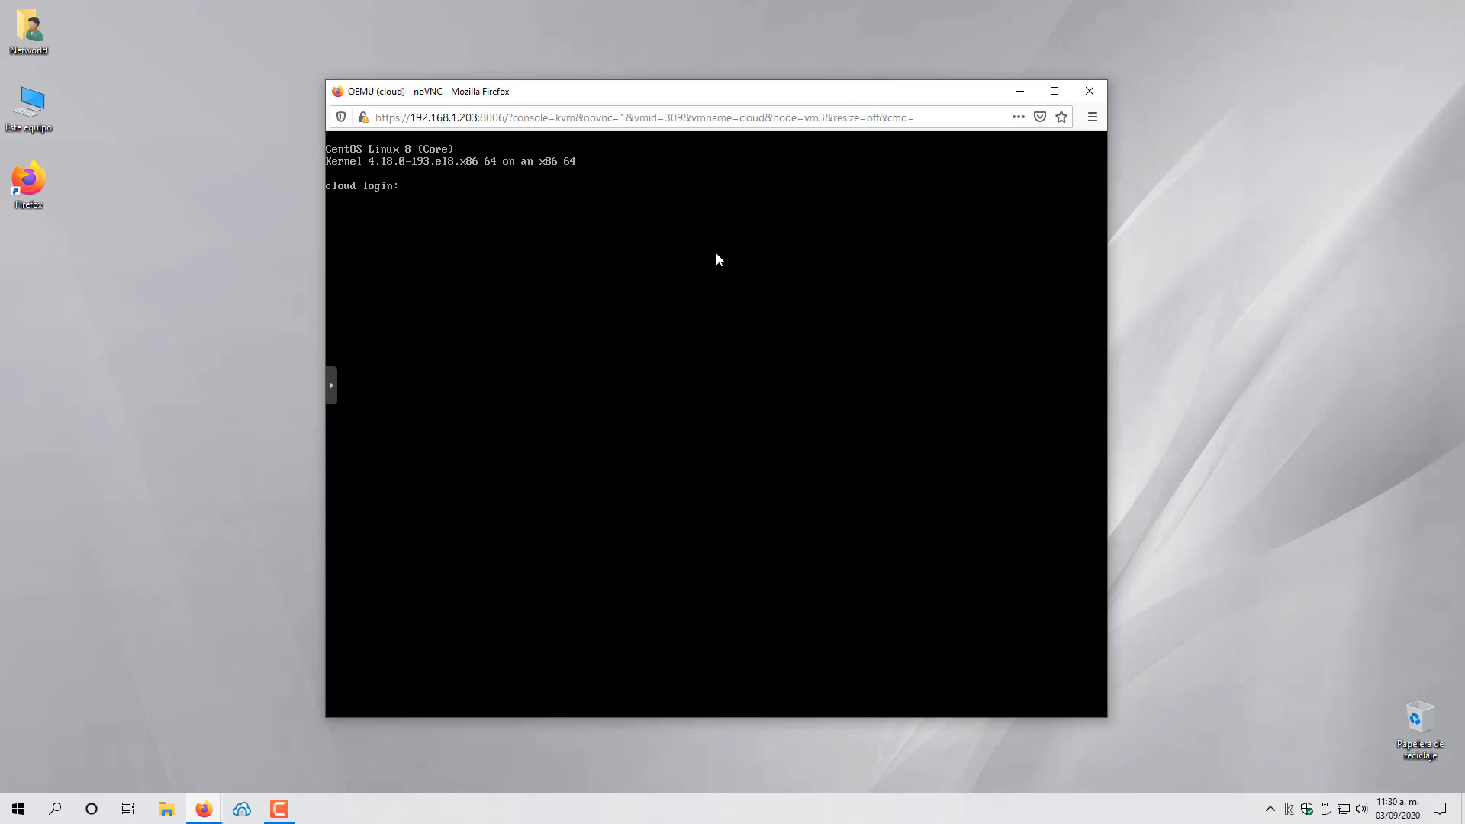
Log in to the installed system's console as root with the root password
{"action": "type", "text": "root"}
{"action": "key", "text": "Return"}
{"action": "key", "text": "Return"}
Check for available package updates with dnf update and answer n to decline the installation
{"action": "type", "text": "dnf update"}
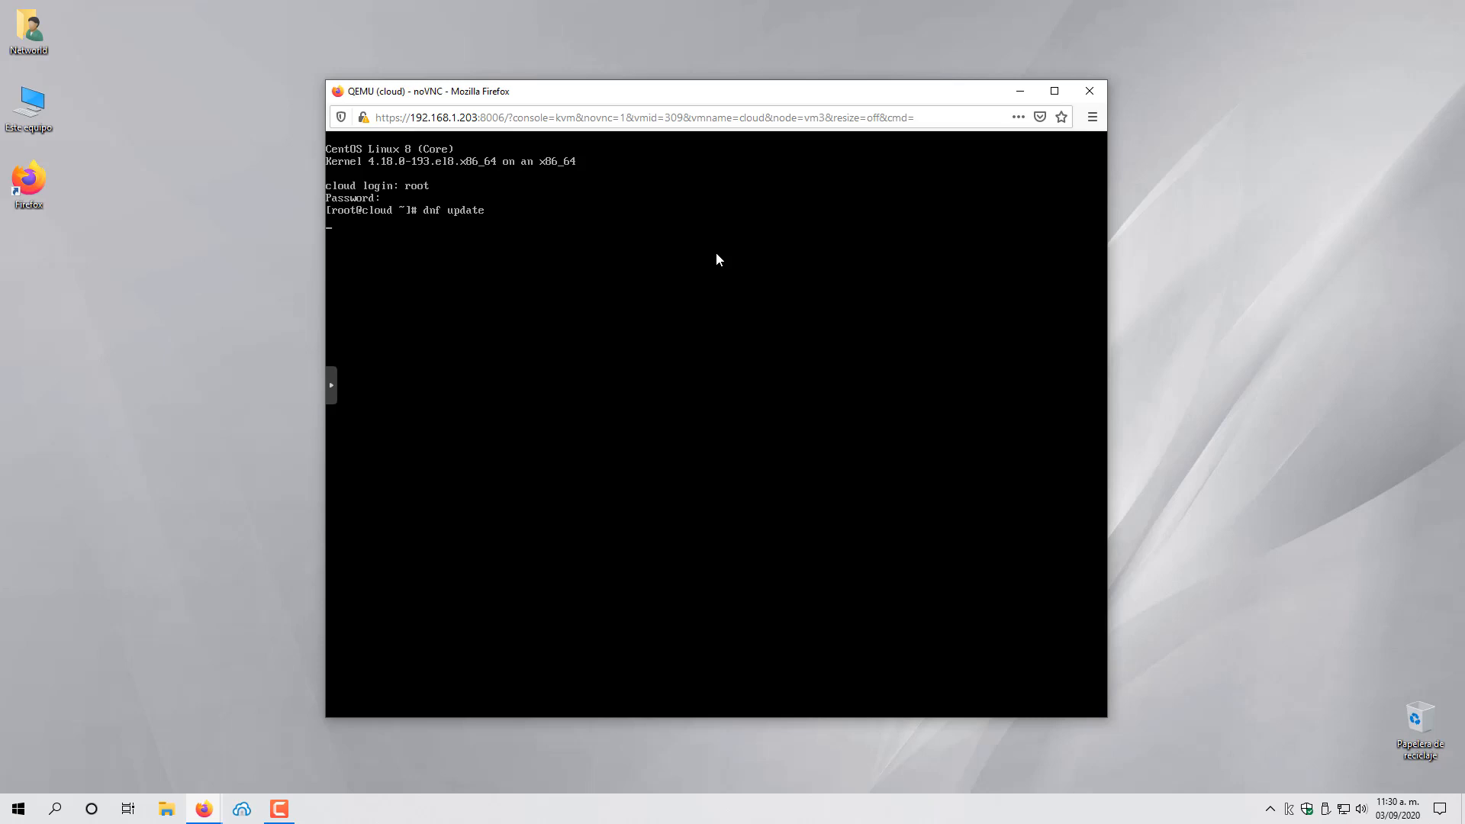
{"action": "key", "text": "Return"}
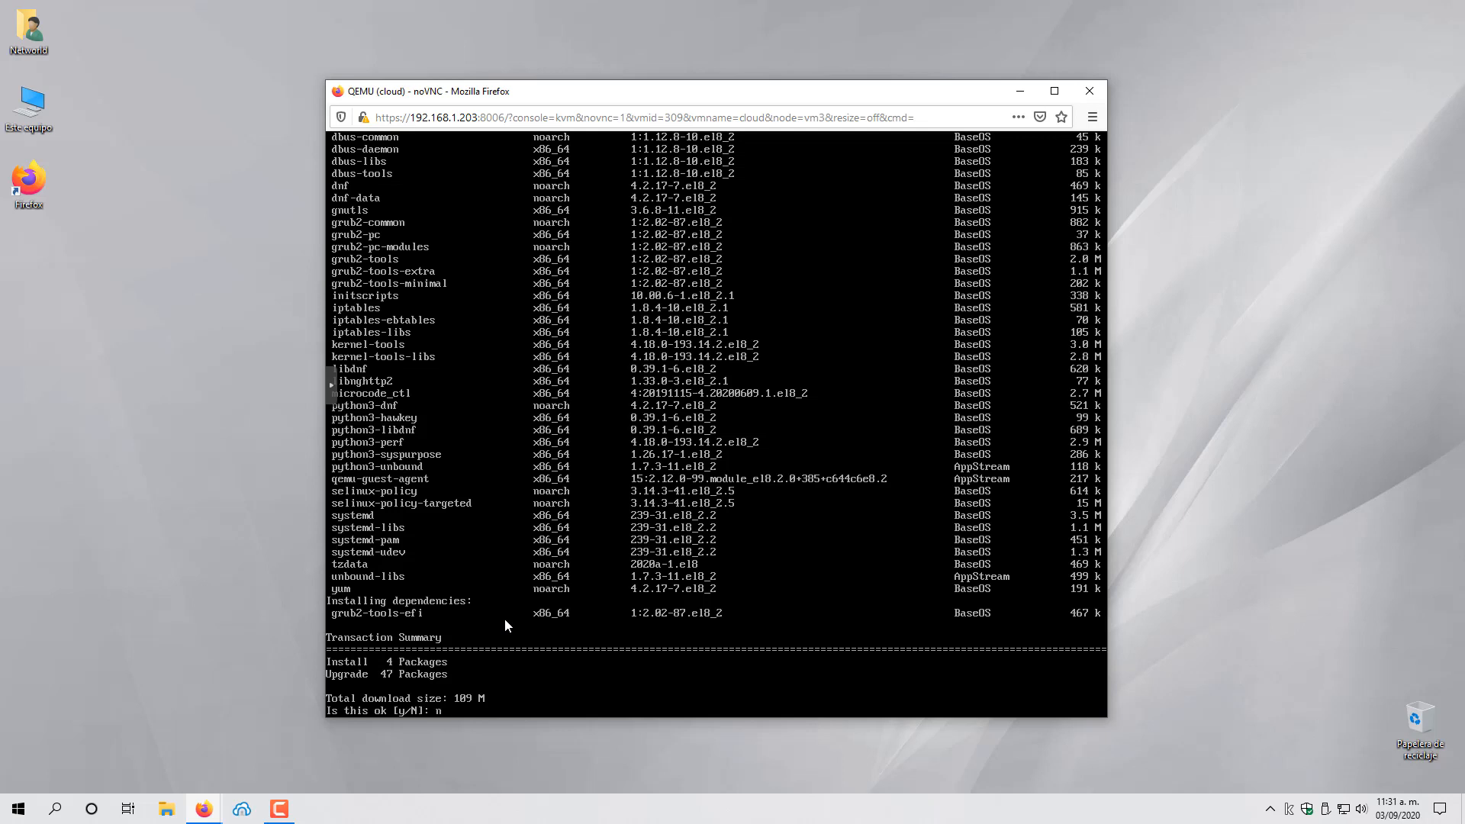
{"action": "key", "text": "Return"}
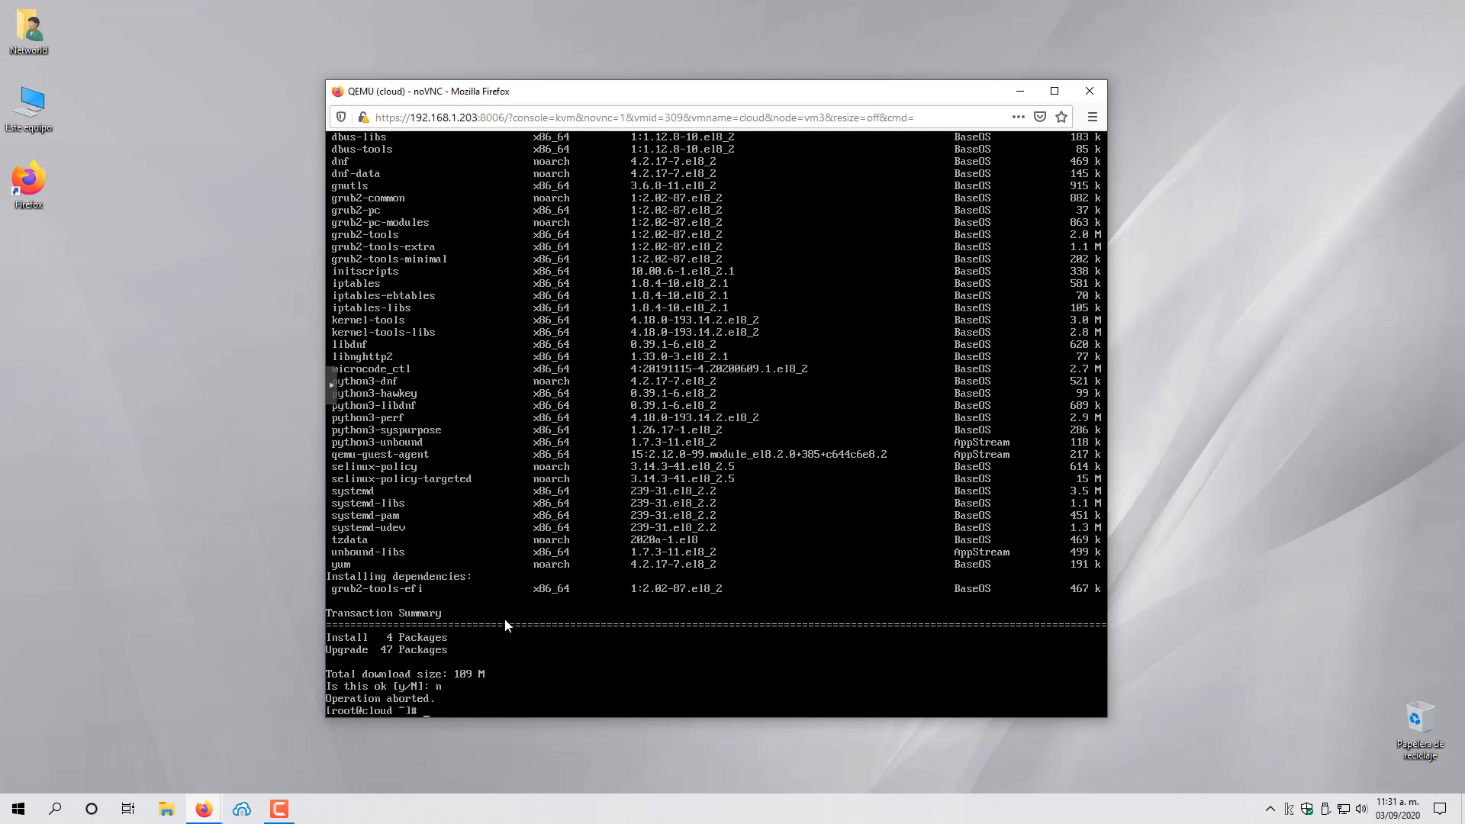